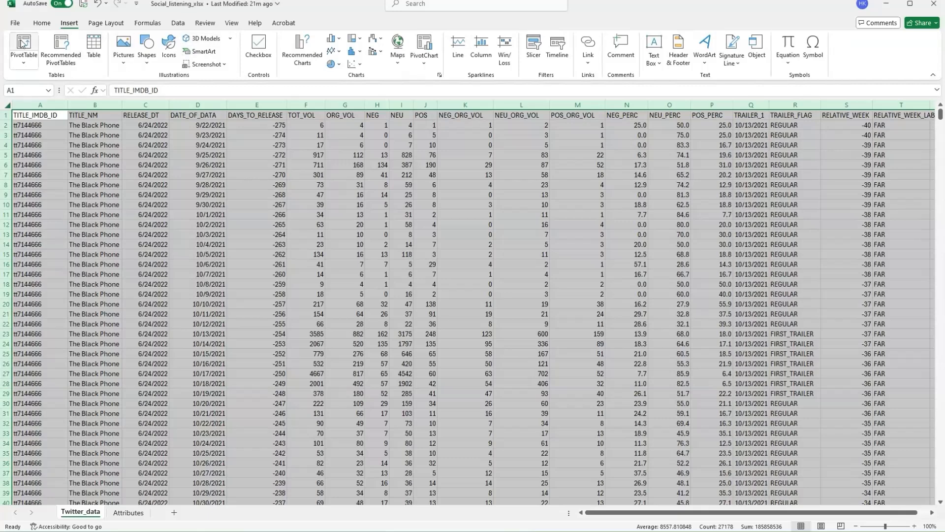
Create a PivotTable on a new sheet from the selected Twitter data, with TITLE_NM as rows and the sum of TOT_VOL as values.
click(24, 45)
click(606, 328)
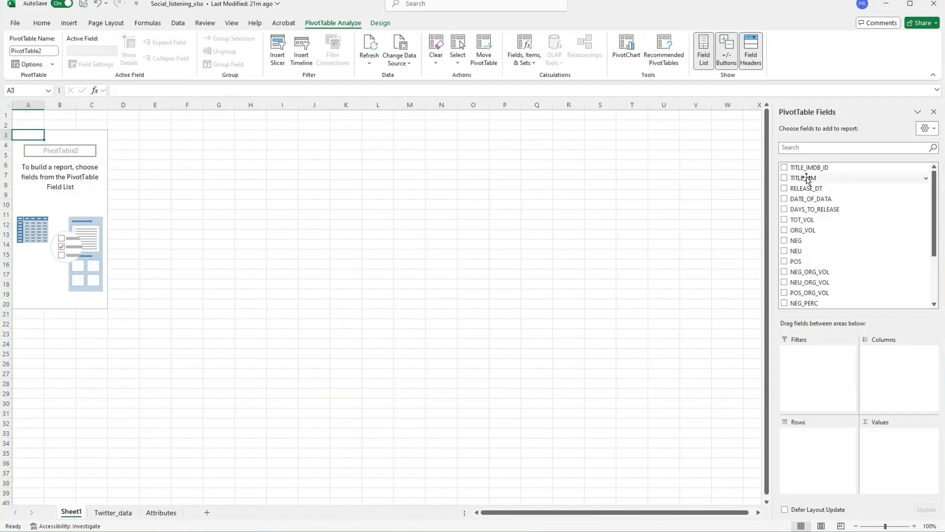
drag(808, 180, 819, 432)
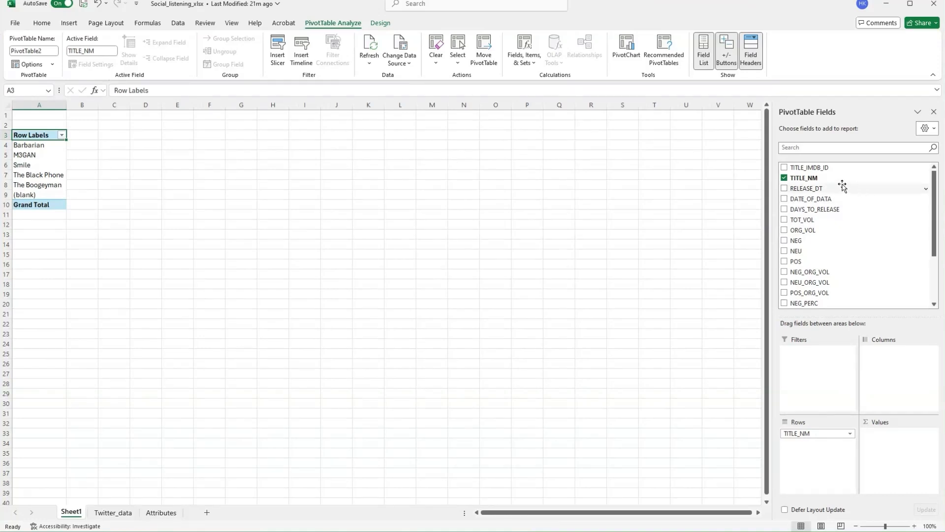
scroll(847, 283, down, 3)
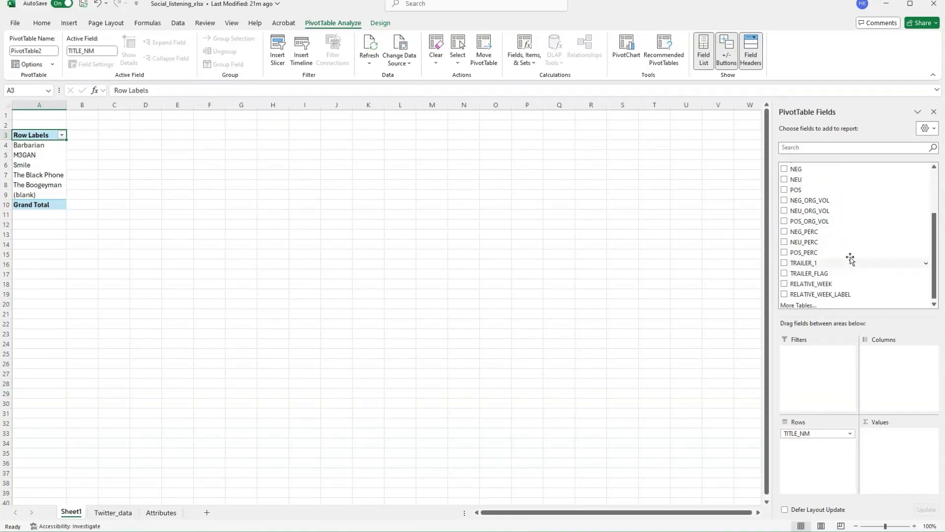
scroll(847, 244, up, 2)
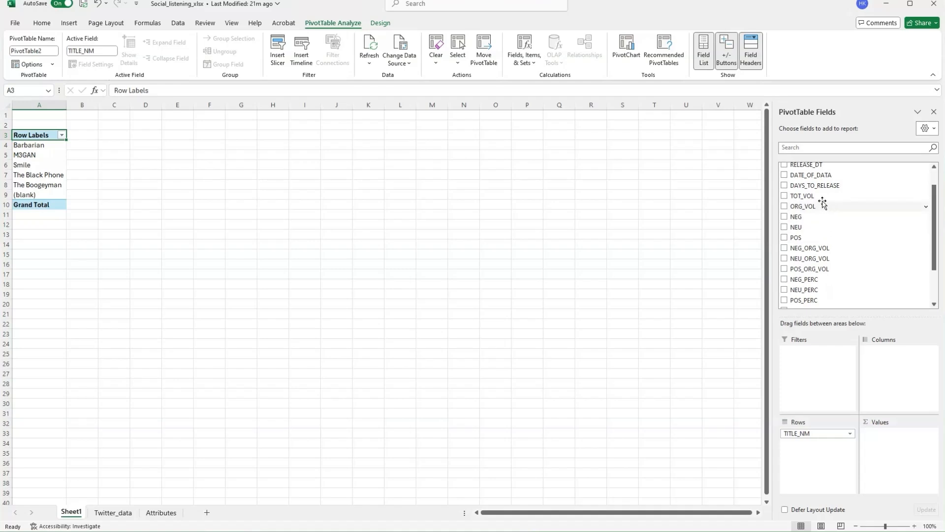
drag(818, 196, 879, 453)
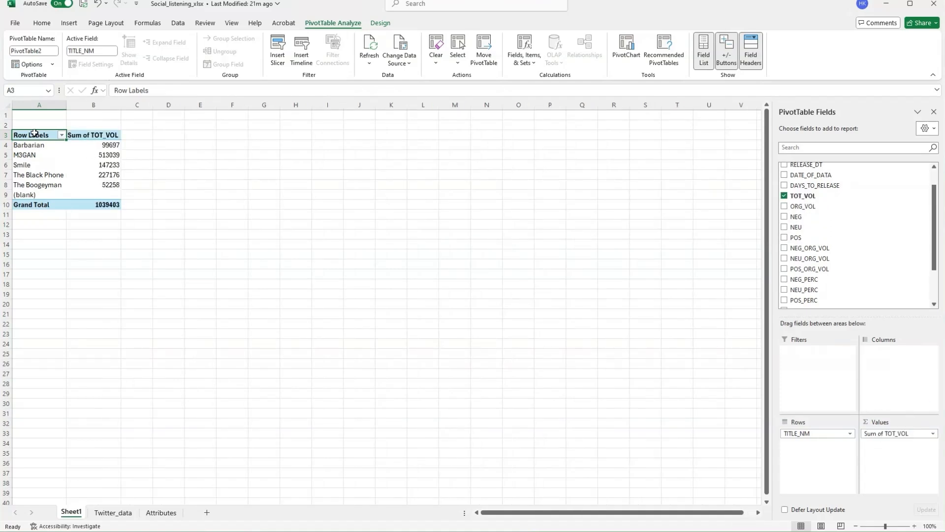
Insert a clustered bar chart based on the whole PivotTable.
drag(33, 135, 88, 215)
click(67, 24)
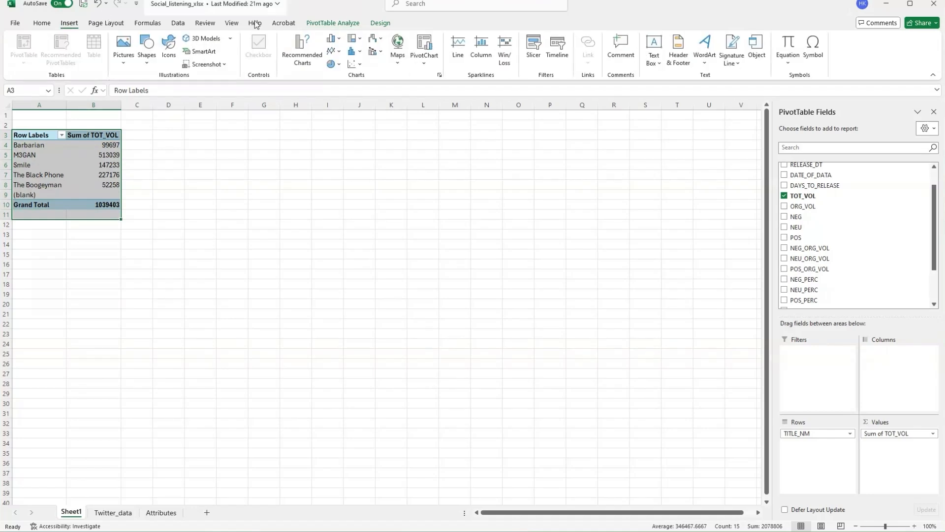
click(335, 39)
click(350, 168)
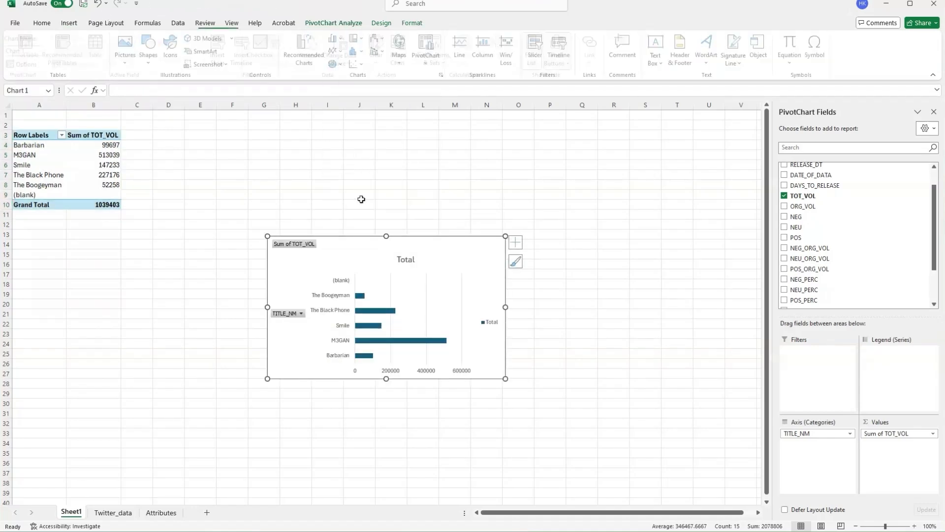
Position and enlarge the bar chart beside the PivotTable and delete its title.
drag(451, 242, 380, 169)
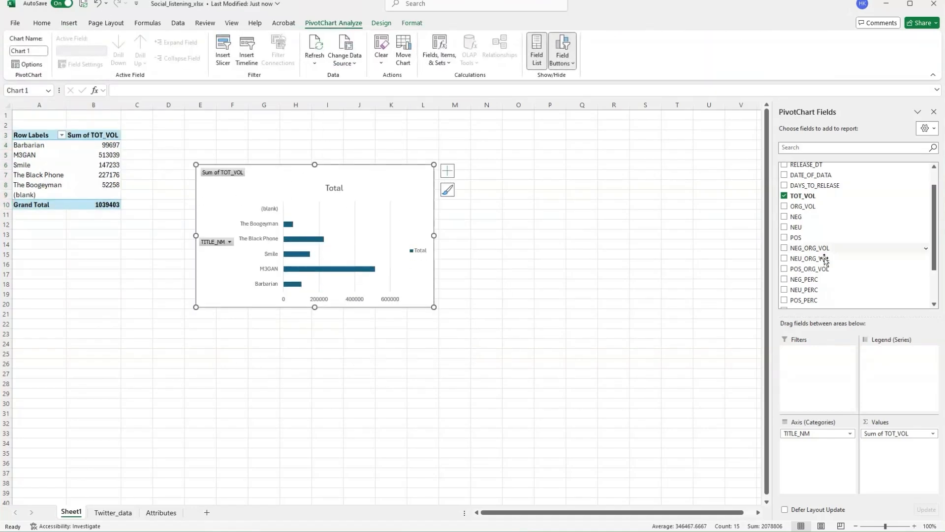
click(834, 434)
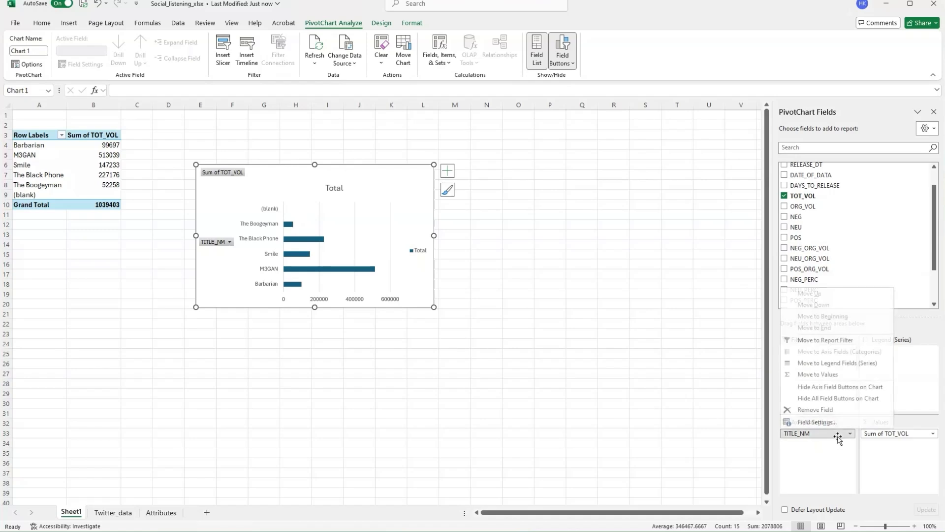
click(833, 472)
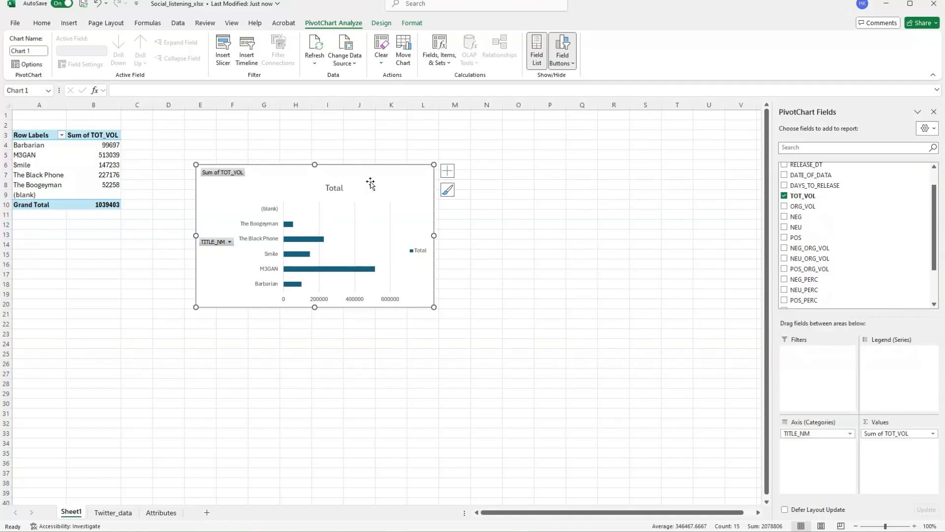
drag(385, 183, 381, 200)
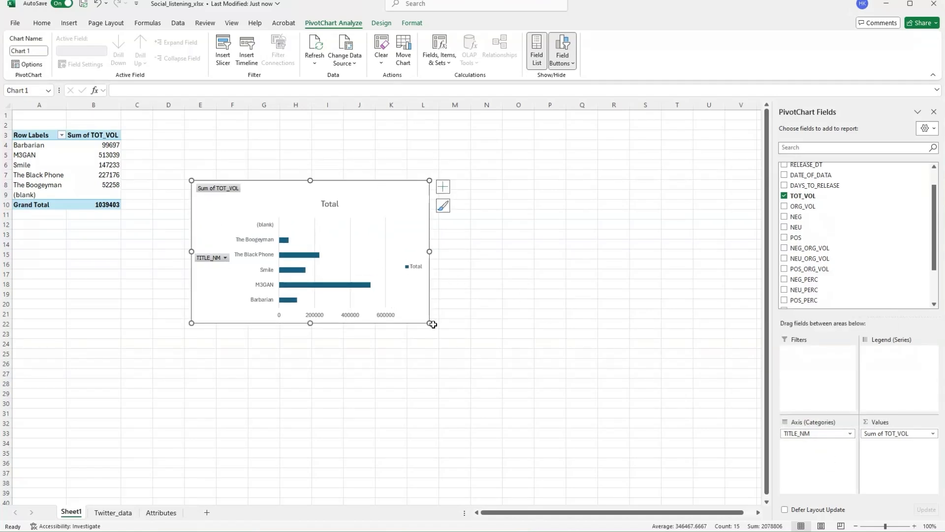
drag(429, 323, 479, 379)
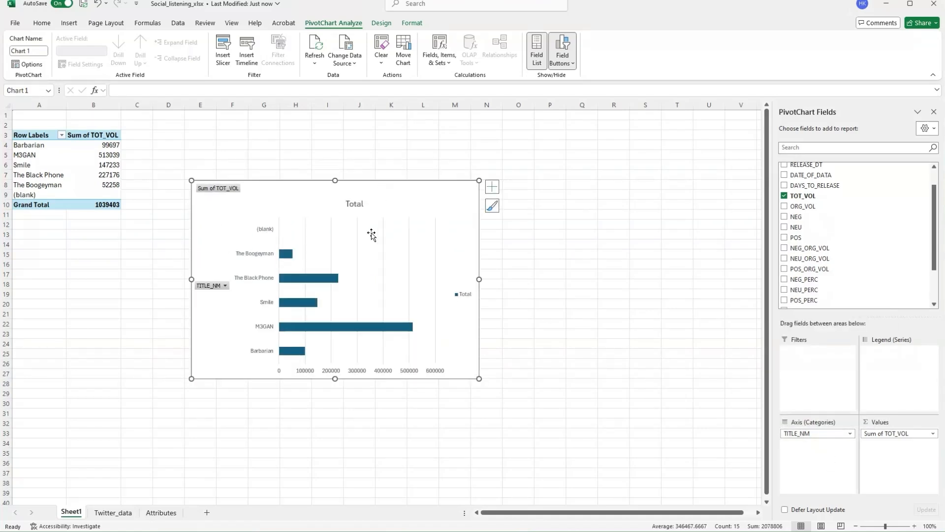
click(363, 202)
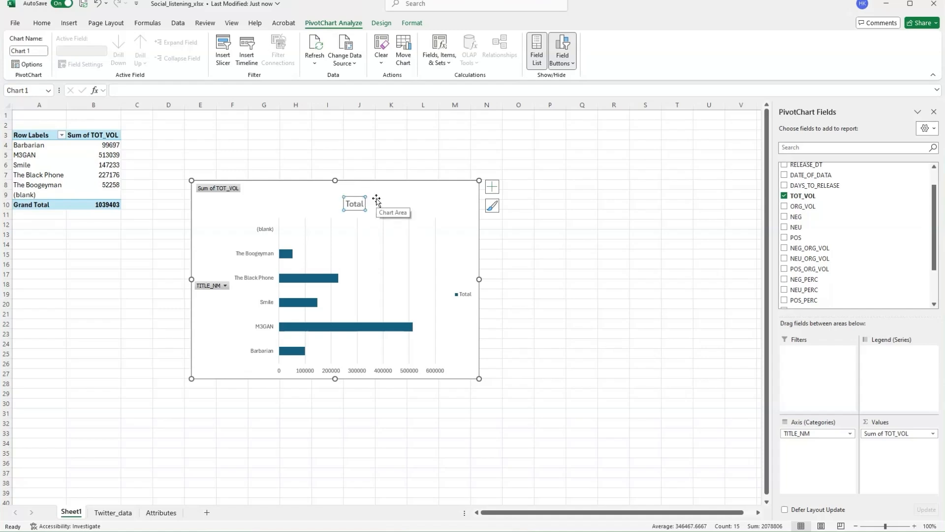
key(Delete)
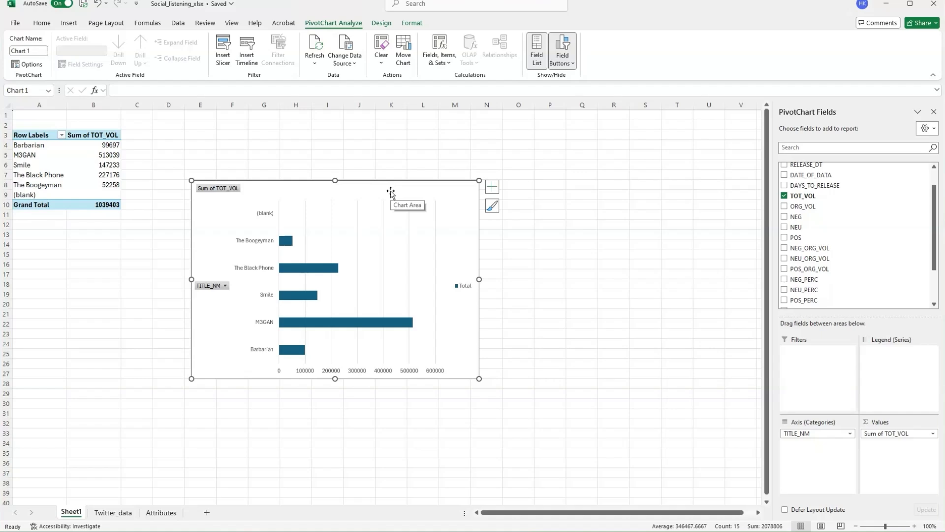
Examine the date, DAYS_TO_RELEASE and RELATIVE_WEEK columns in the Twitter_data sheet across the film titles.
click(113, 512)
drag(261, 165, 265, 171)
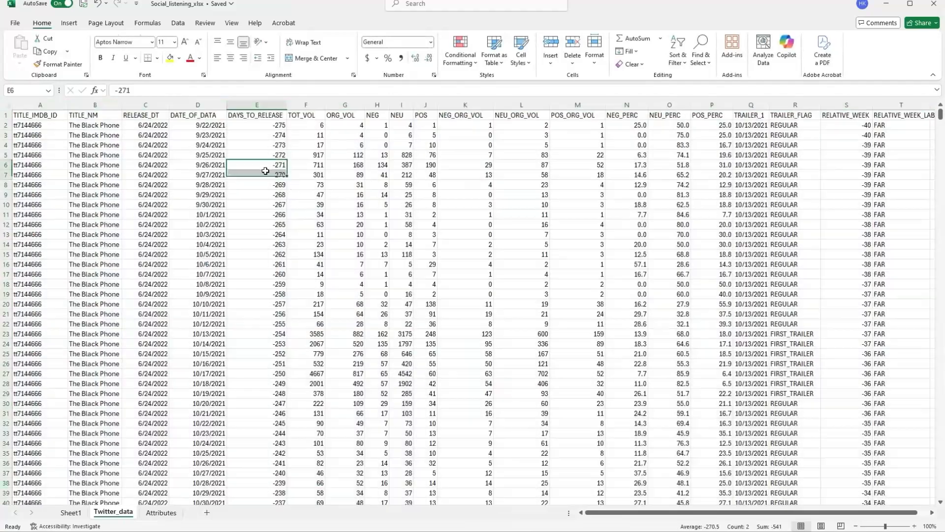
click(186, 135)
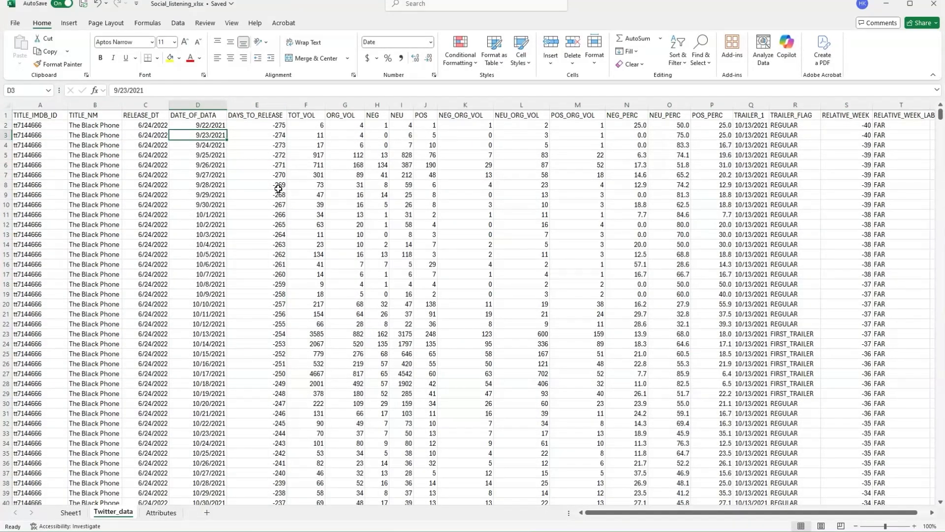
drag(276, 124, 798, 405)
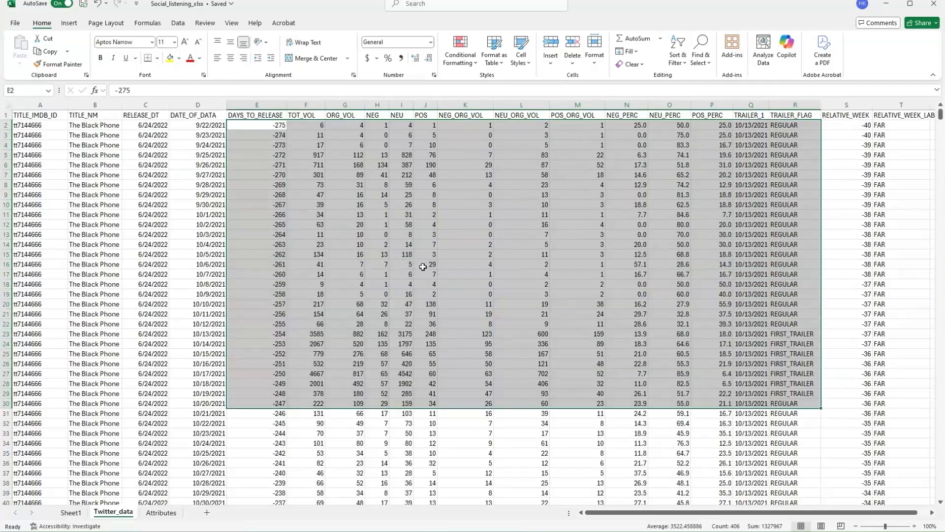
click(861, 124)
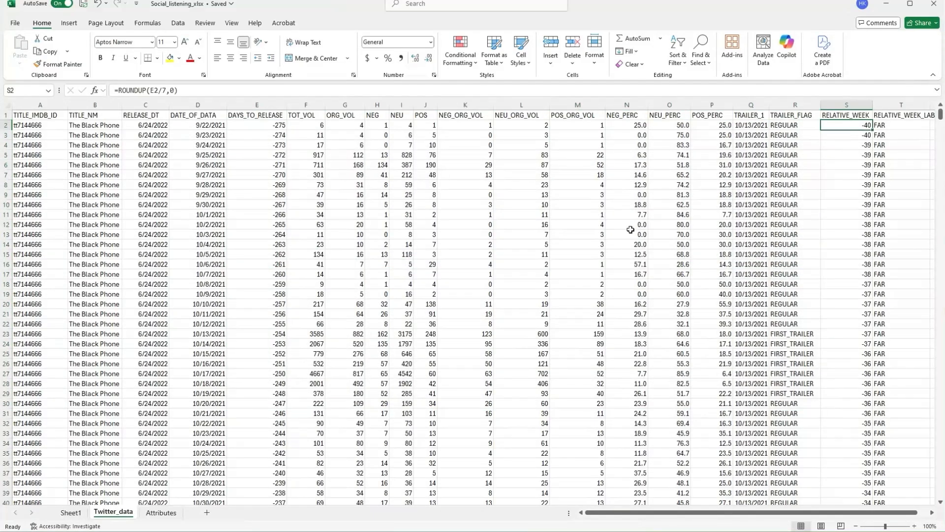
scroll(479, 228, down, 19)
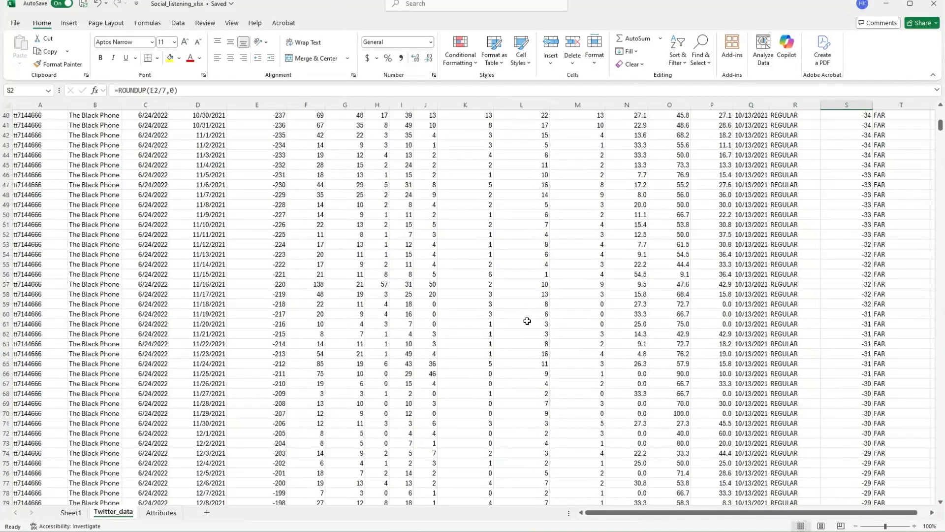
scroll(478, 349, down, 16)
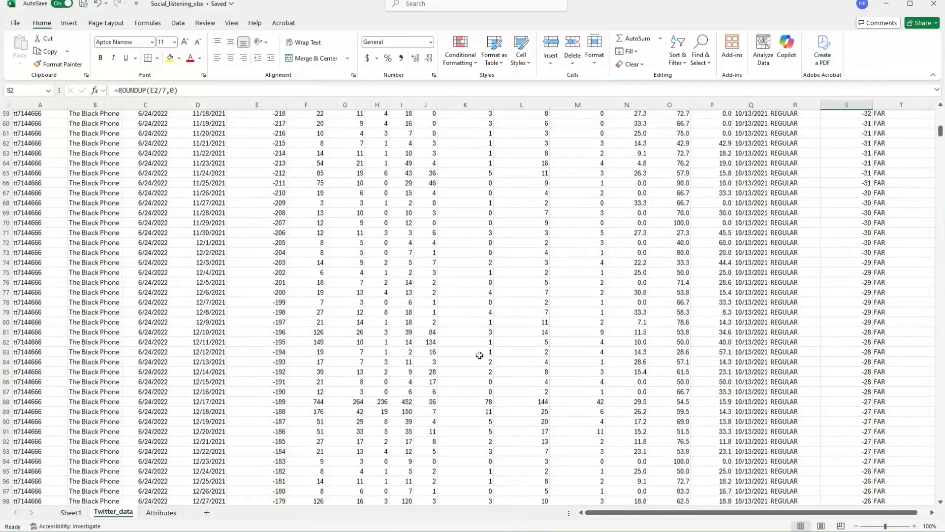
scroll(470, 344, down, 11)
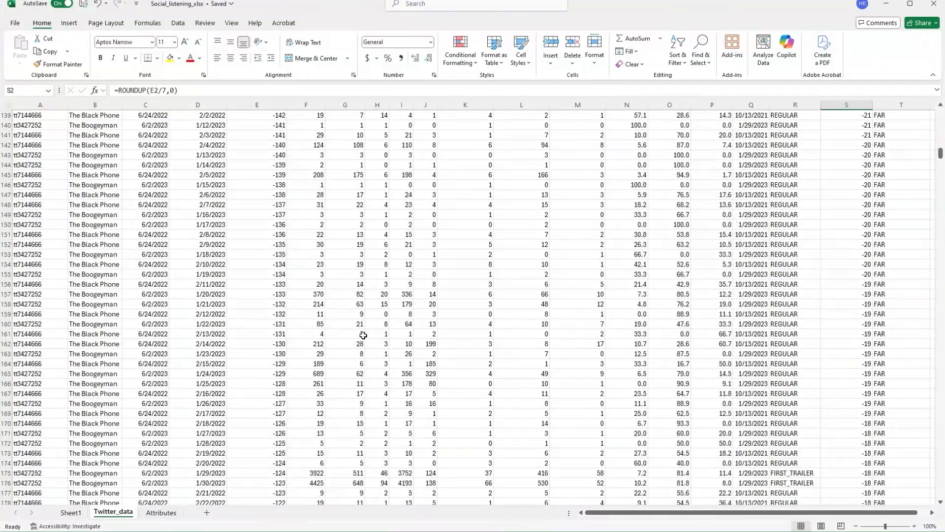
scroll(352, 337, up, 8)
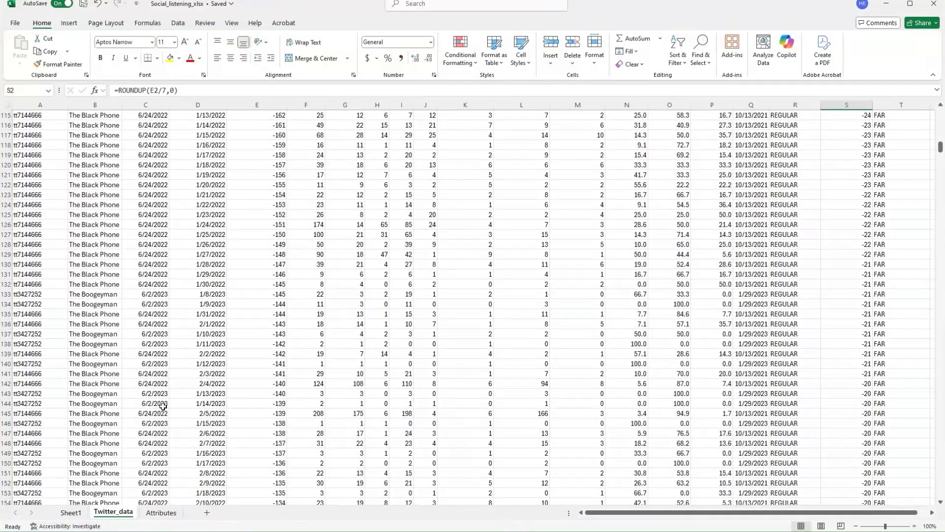
Return to Sheet1 and add TRAILER_FLAG as a report filter for the bar chart.
click(72, 513)
click(309, 272)
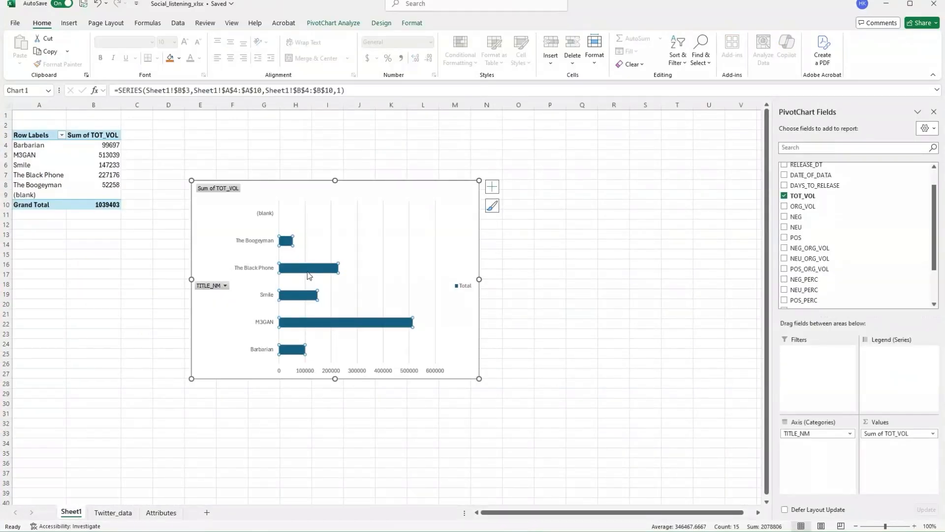
click(342, 268)
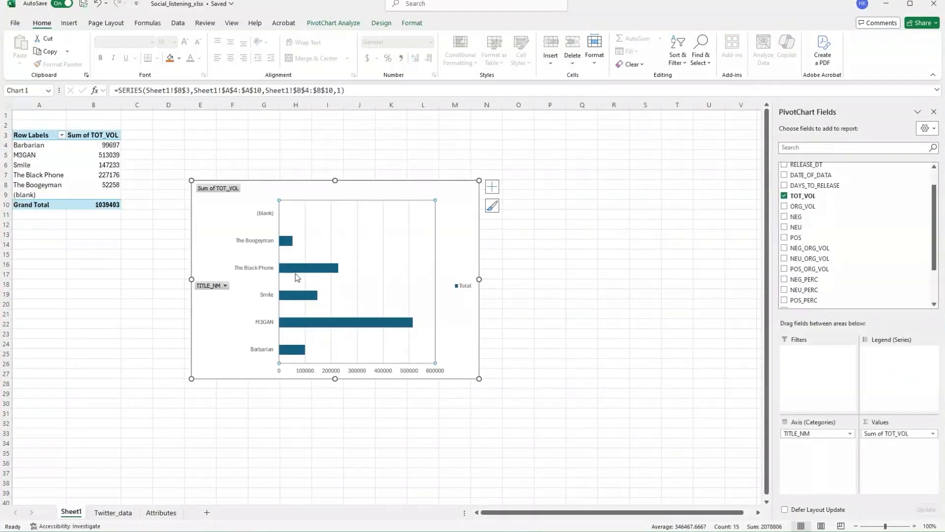
click(453, 241)
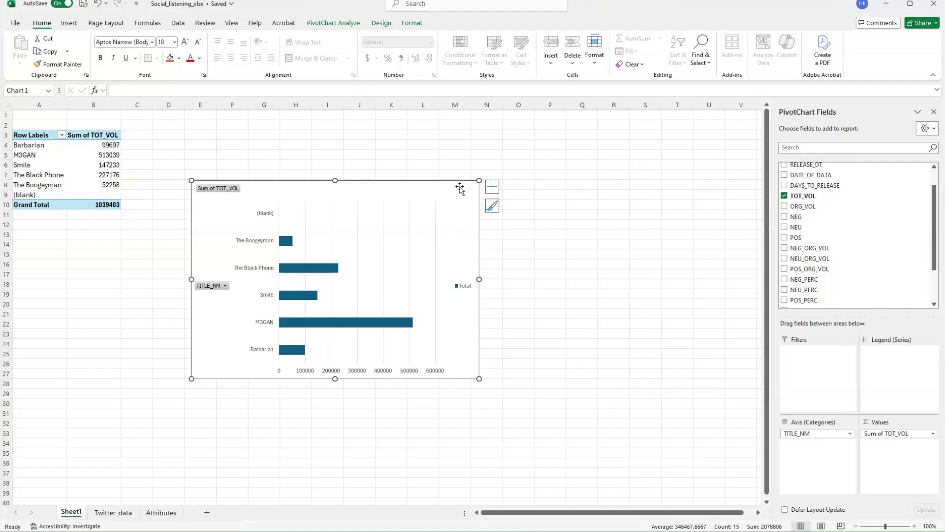
scroll(880, 230, up, 1)
scroll(868, 252, down, 1)
scroll(869, 253, down, 2)
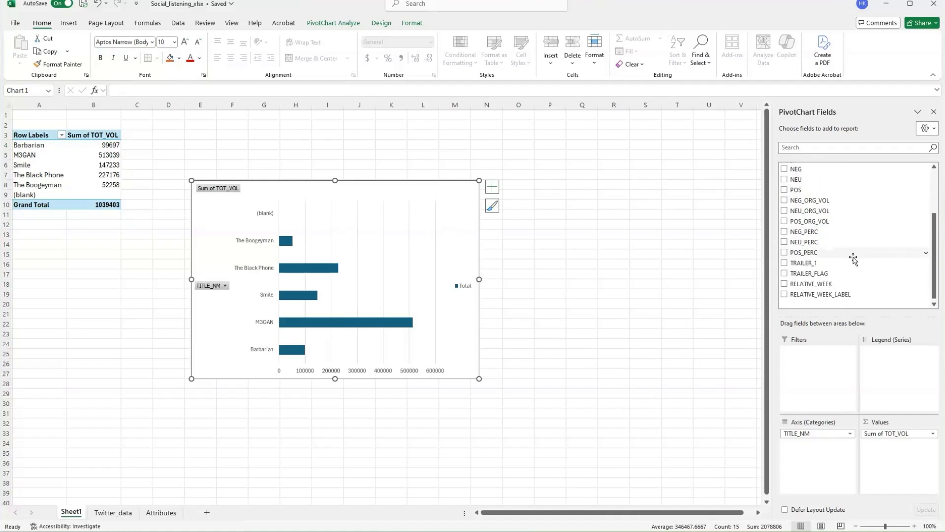
drag(807, 273, 834, 388)
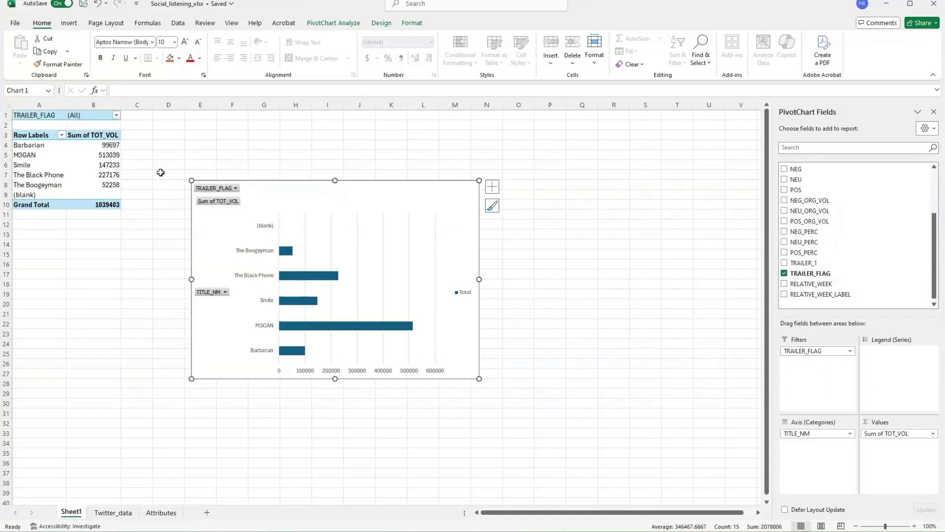
Filter TRAILER_FLAG to FIRST_TRAILER only and shift the bar chart slightly.
click(117, 116)
click(35, 148)
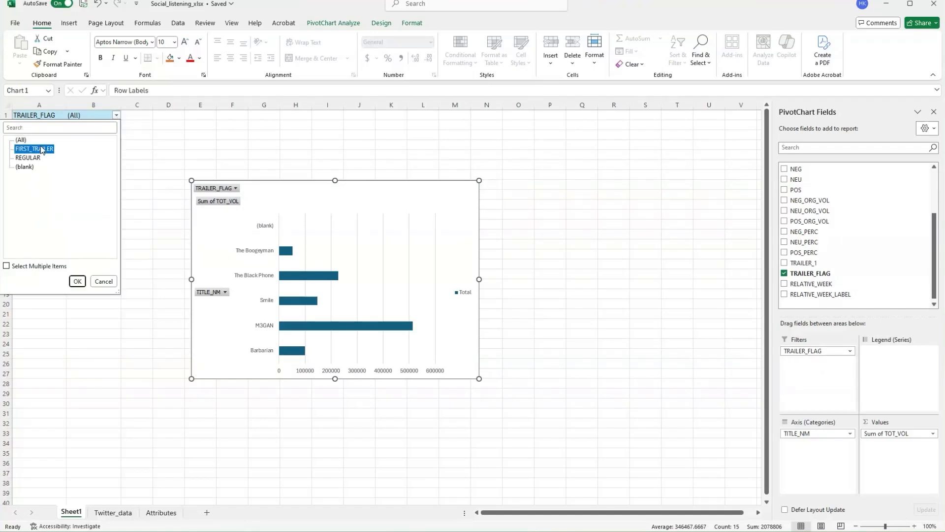
click(78, 282)
click(362, 199)
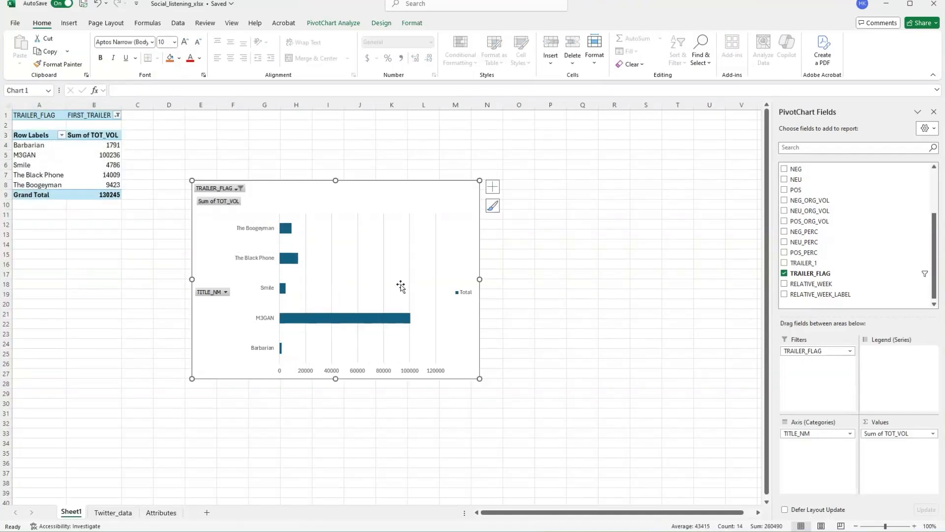
drag(426, 188, 442, 181)
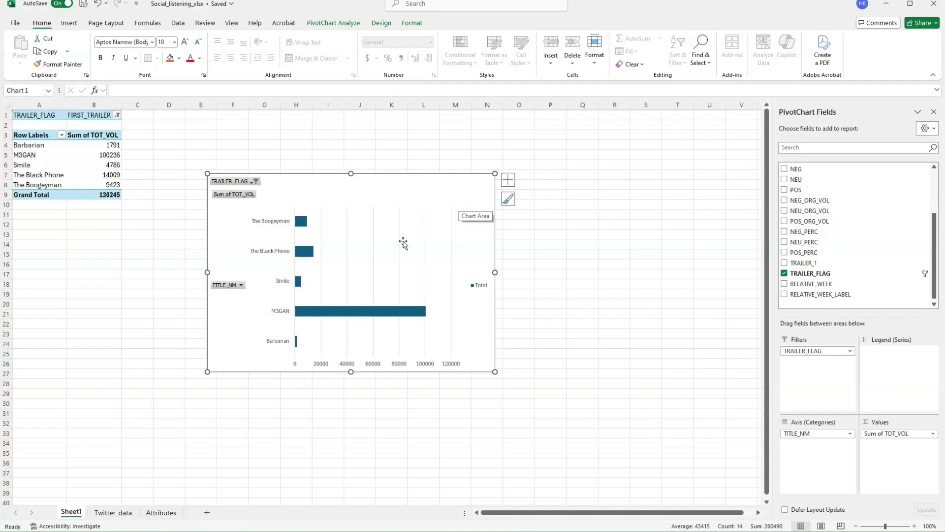
Exclude the (blank) item from the TITLE_NM categories of the chart.
click(241, 285)
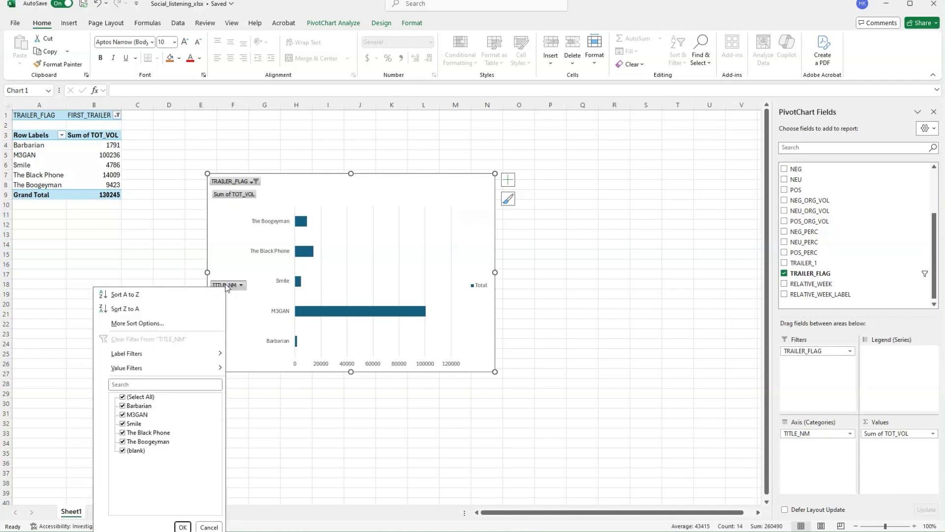
click(131, 450)
click(182, 526)
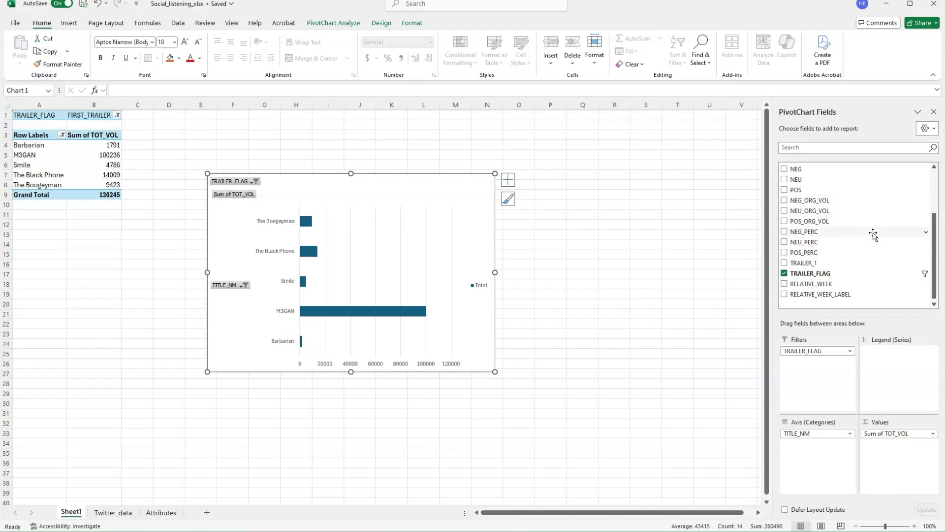
Add the sum of ORG_VOL to the chart's values and compare it with TOT_VOL on the M3GAN bars.
scroll(837, 216, up, 2)
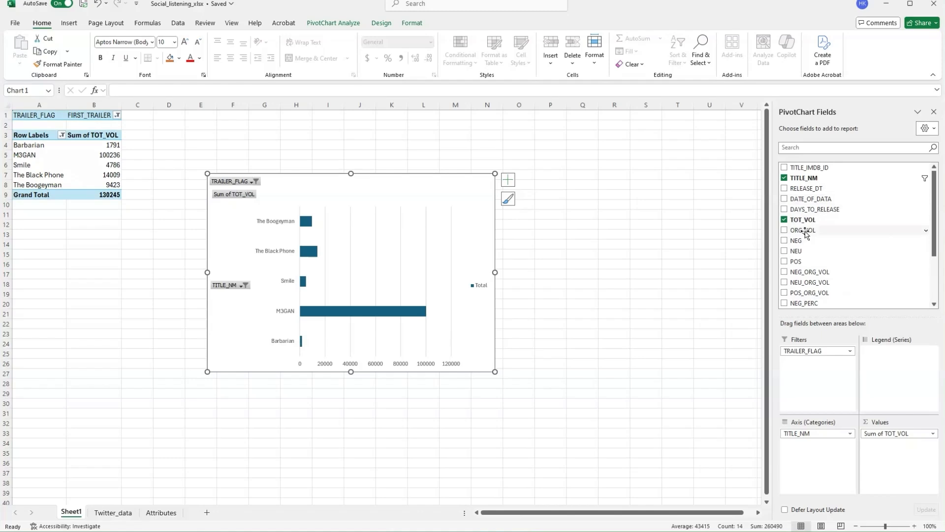
drag(825, 230, 887, 472)
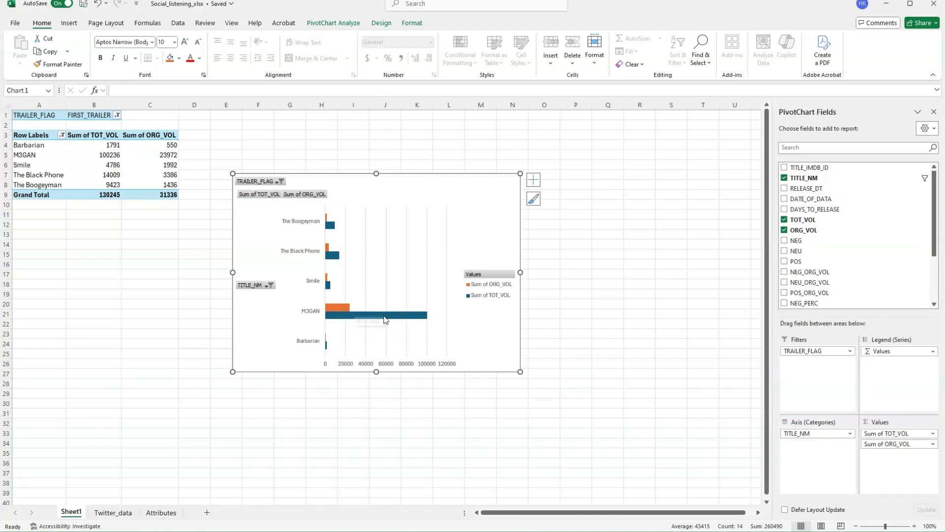
mouse_move(336, 320)
mouse_move(379, 318)
scroll(870, 252, down, 3)
scroll(870, 252, up, 3)
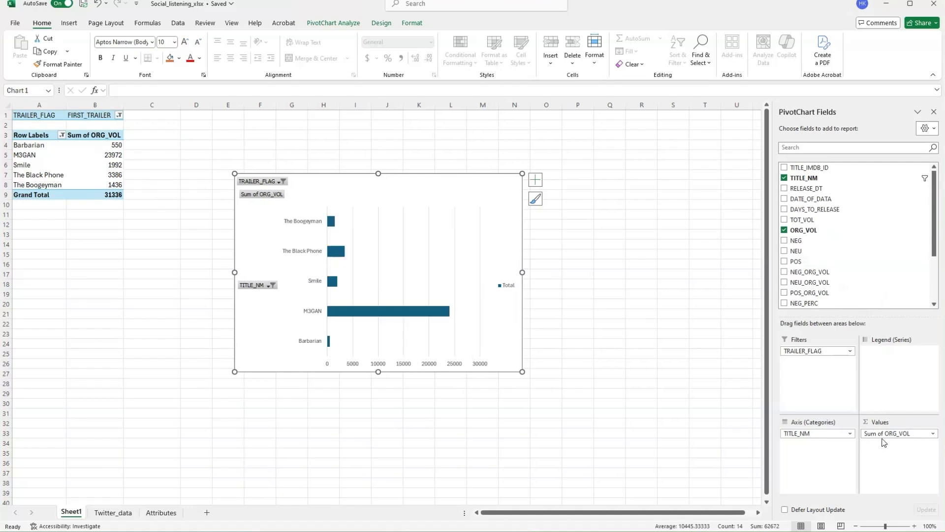
Replace ORG_VOL in the chart's values with the sums of POS, NEU and NEG, and enlarge the chart.
drag(883, 435, 879, 289)
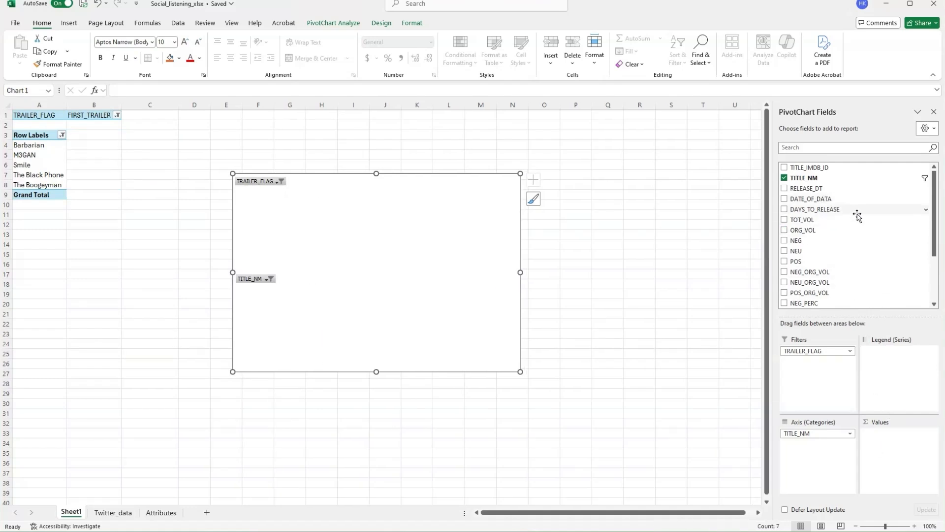
scroll(828, 252, down, 1)
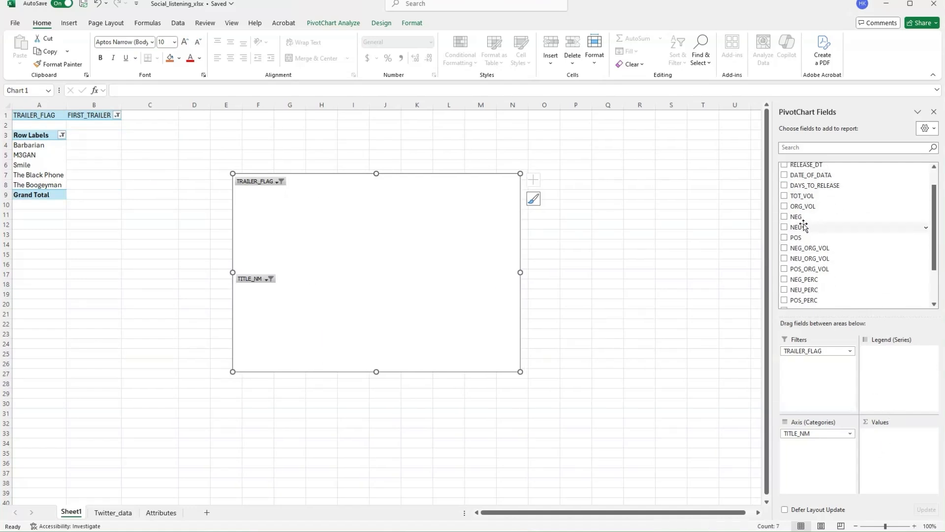
drag(800, 237, 897, 460)
drag(812, 226, 904, 455)
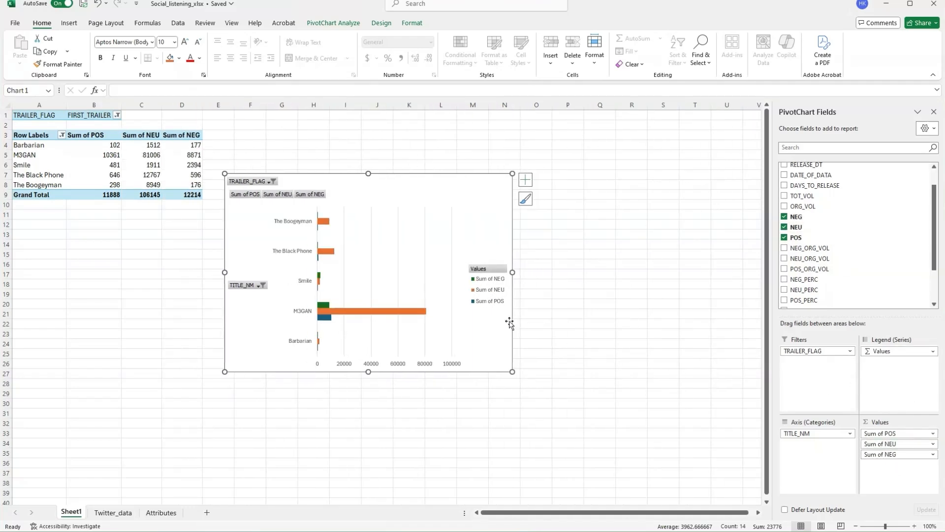
drag(512, 373, 552, 393)
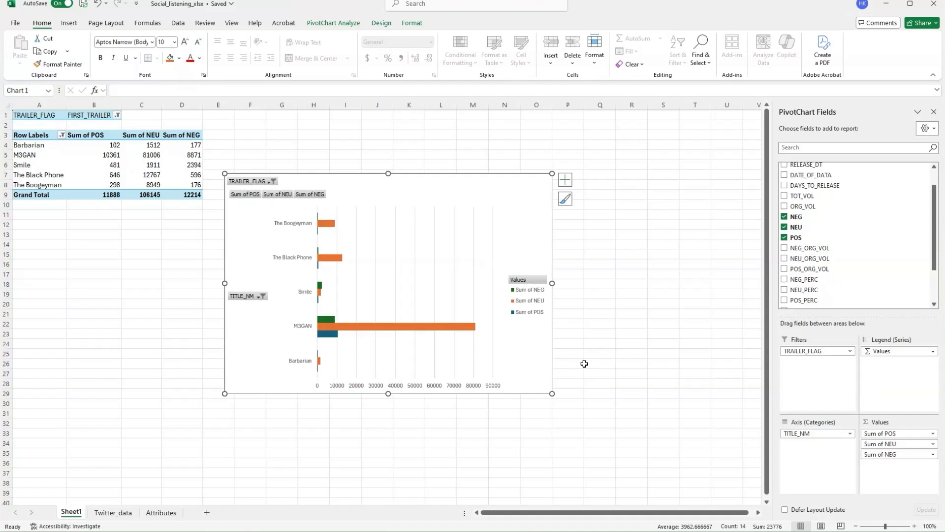
Give the Sum of NEG series a solid dark red fill through its legend entry.
click(513, 290)
double_click(513, 290)
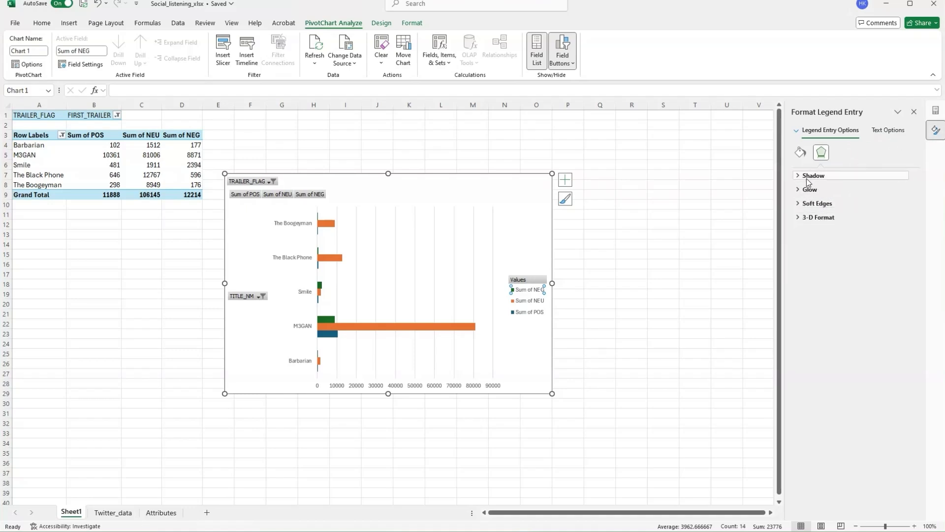
click(800, 153)
click(822, 176)
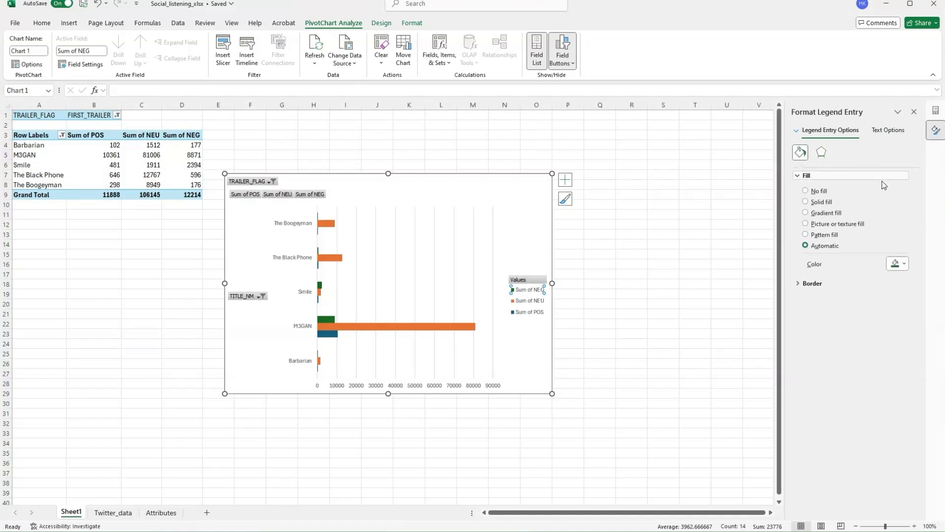
click(898, 263)
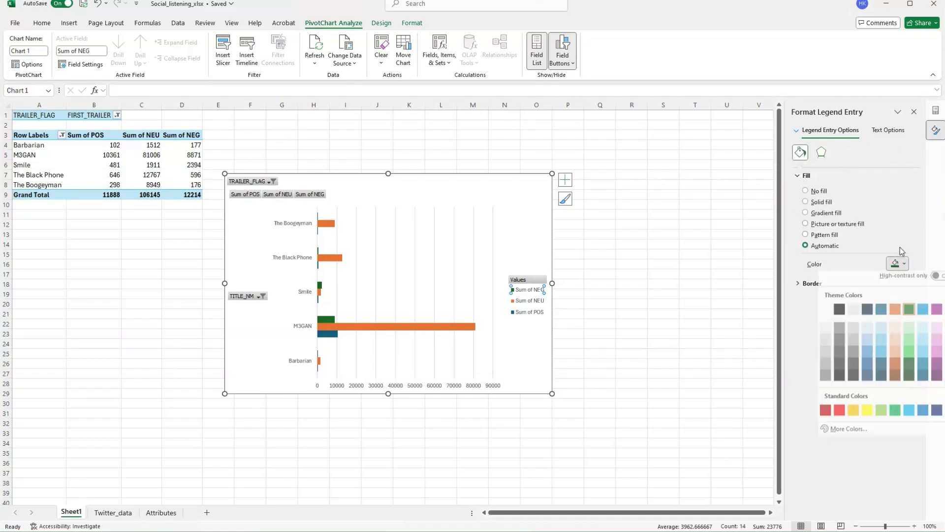
click(840, 416)
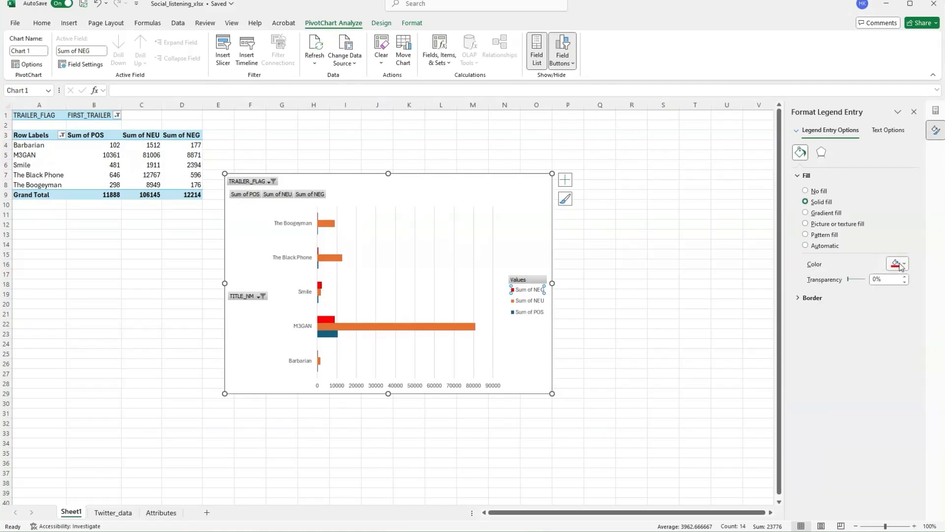
click(900, 265)
click(827, 416)
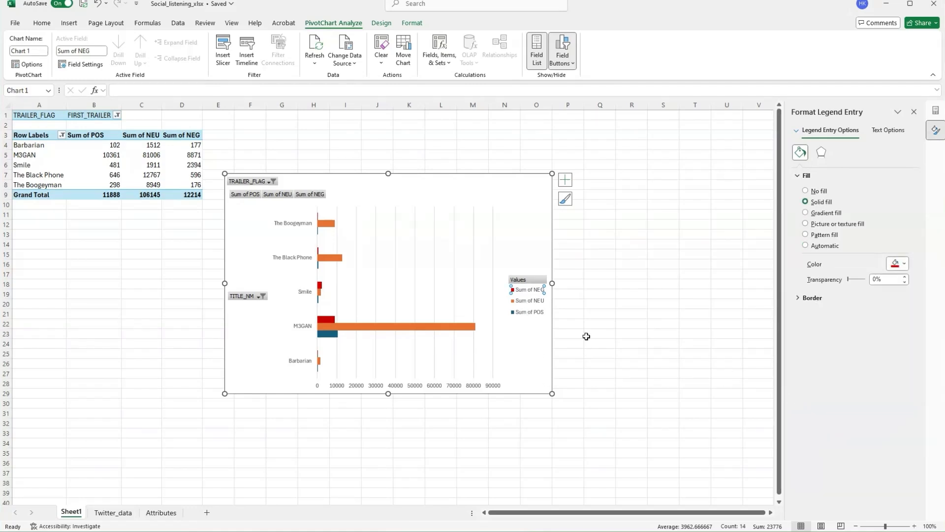
Color the Sum of NEU series gray and the Sum of POS series green.
click(531, 302)
click(903, 269)
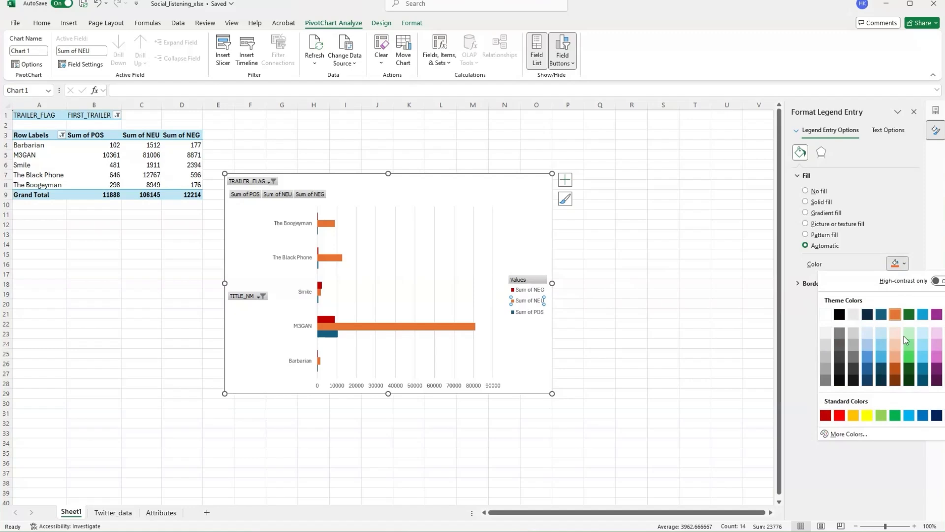
click(840, 336)
click(540, 313)
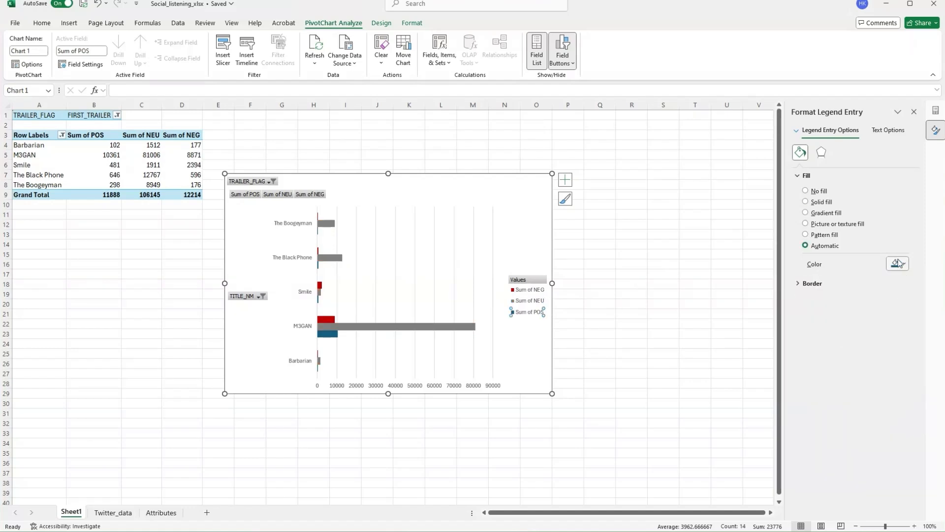
click(900, 265)
click(882, 416)
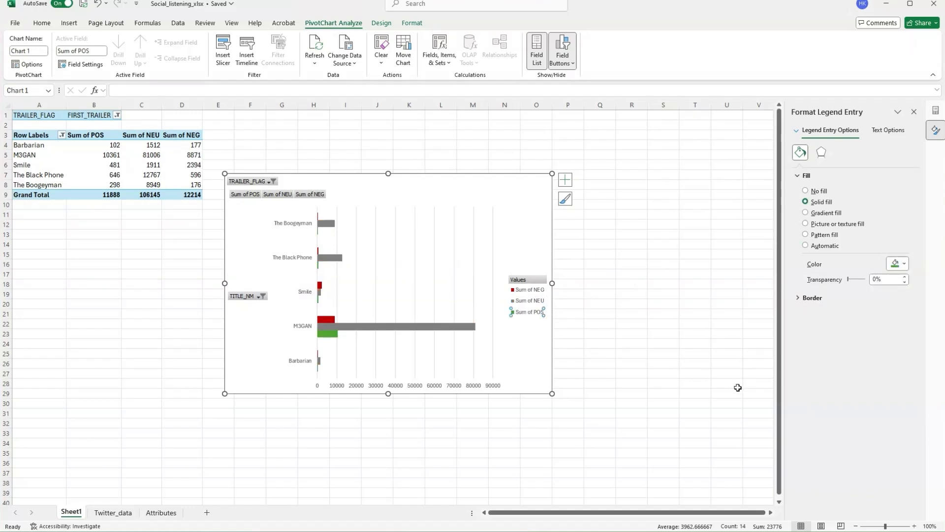
Widen the chart further and examine the negative, neutral and positive bars of Smile.
click(537, 364)
drag(552, 393, 631, 407)
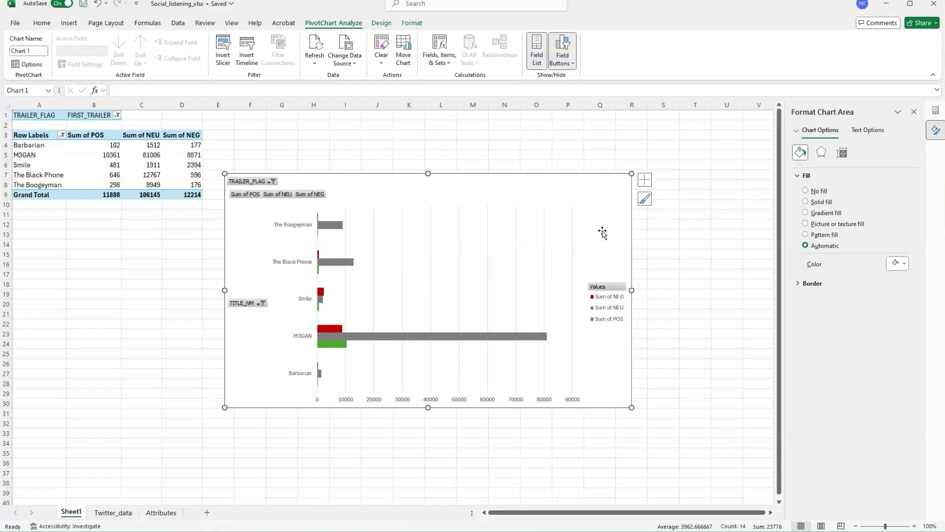
click(321, 299)
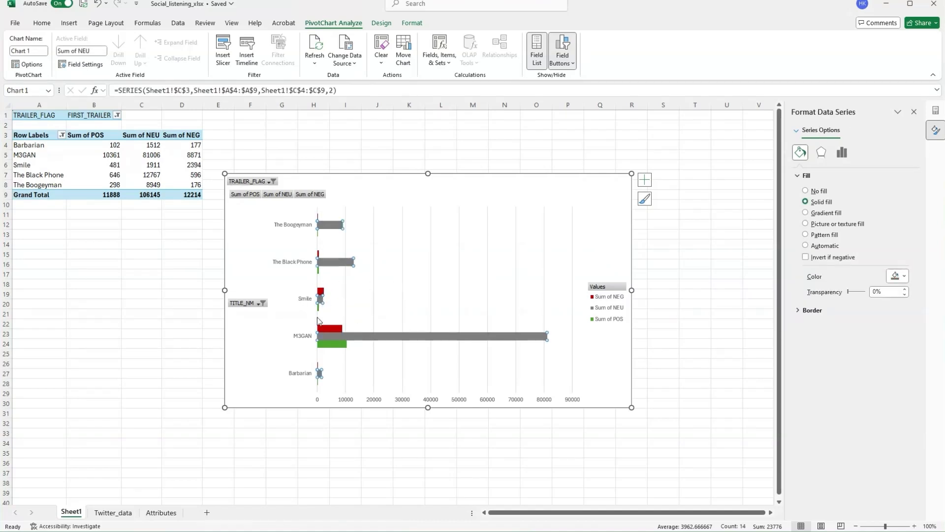
click(317, 305)
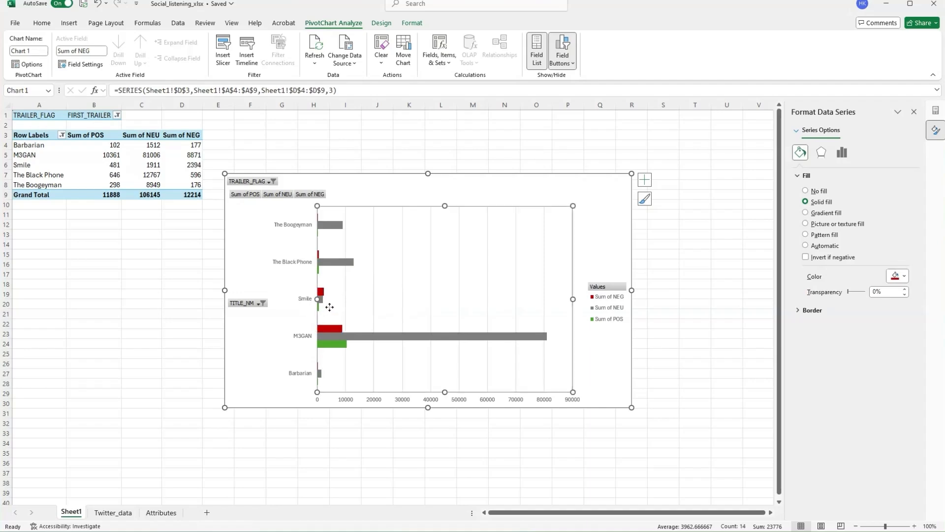
click(302, 288)
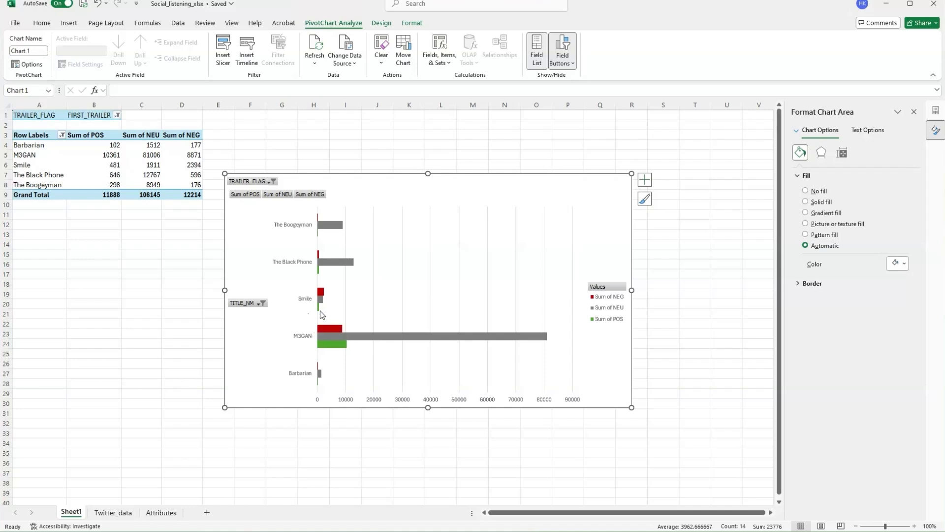
click(320, 292)
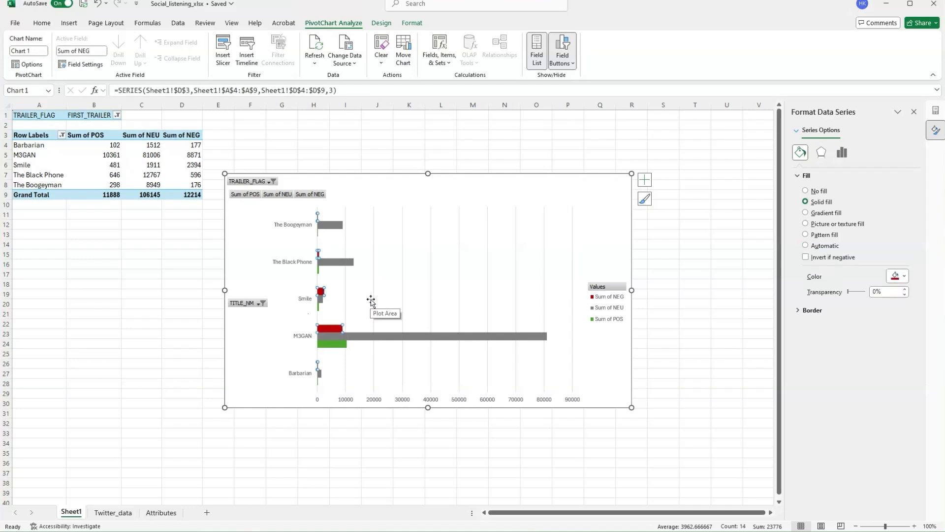
click(288, 295)
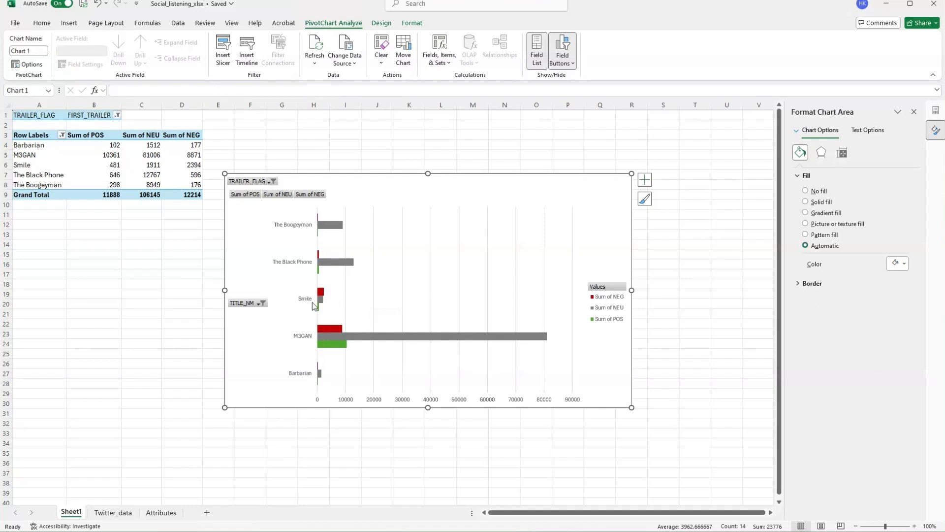
Replace the POS, NEU and NEG sums in the chart's values with NEG_PERC, NEU_PERC and POS_PERC.
click(936, 110)
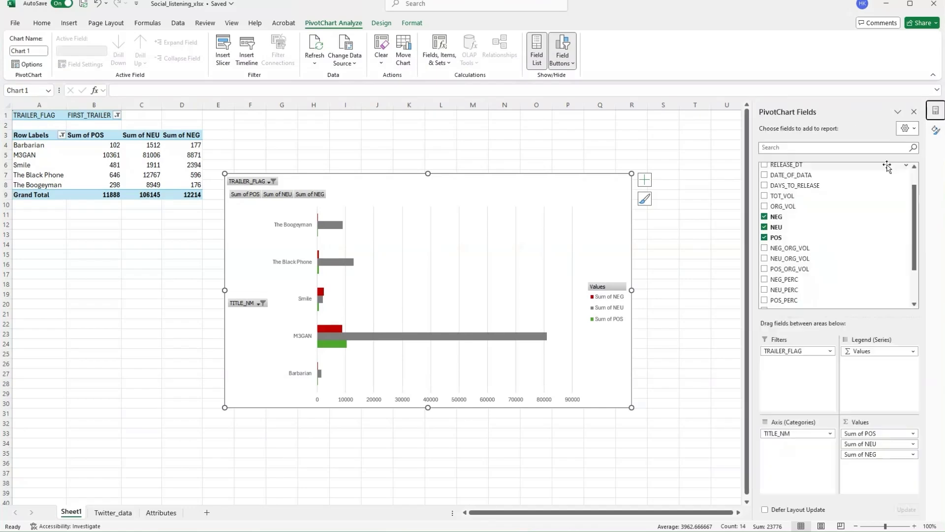
scroll(847, 280, down, 2)
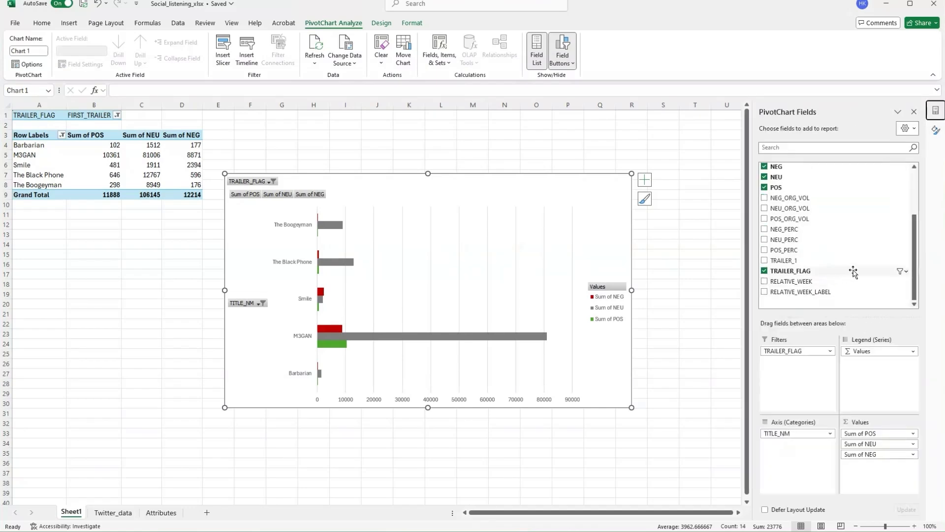
scroll(840, 246, up, 1)
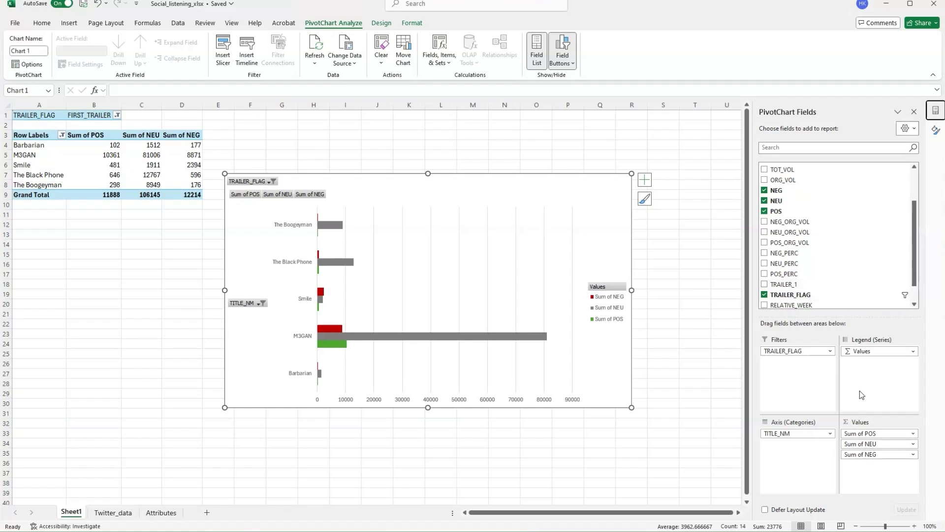
drag(867, 433, 832, 291)
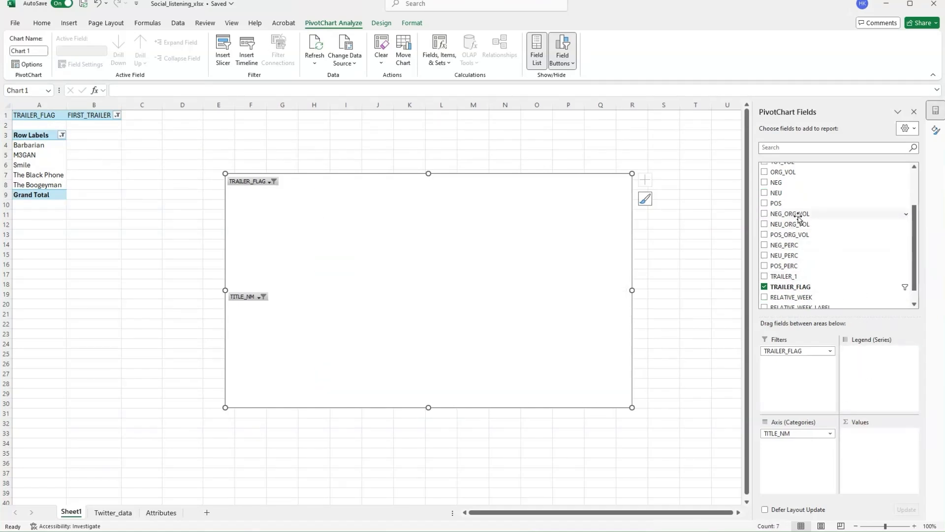
drag(801, 215, 837, 260)
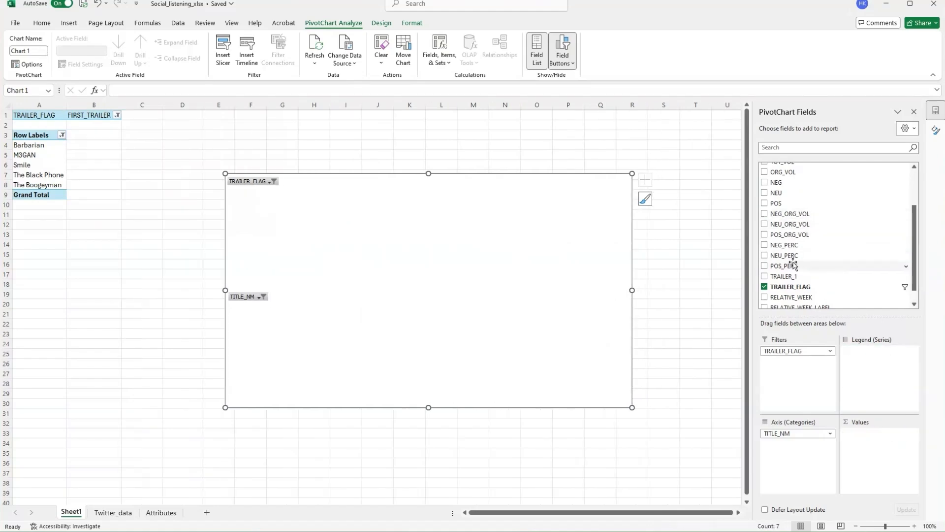
drag(785, 245, 861, 463)
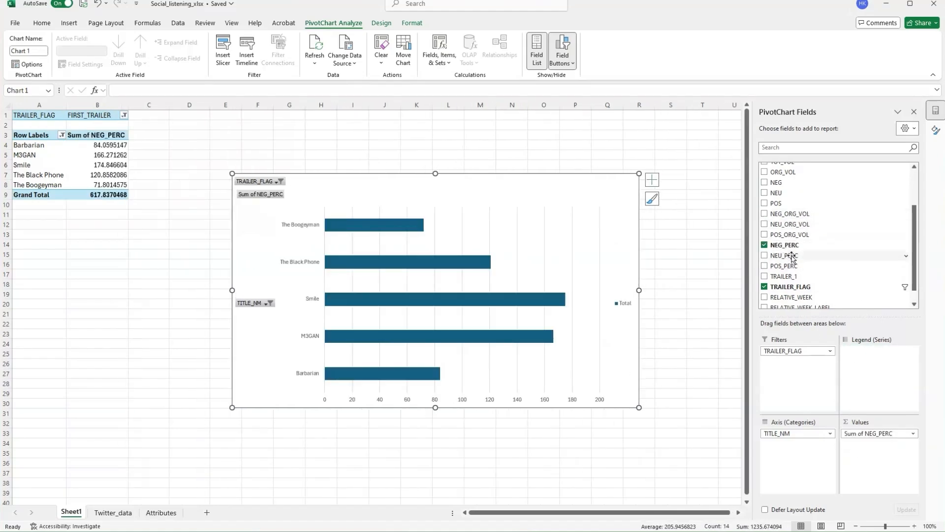
drag(803, 255, 876, 450)
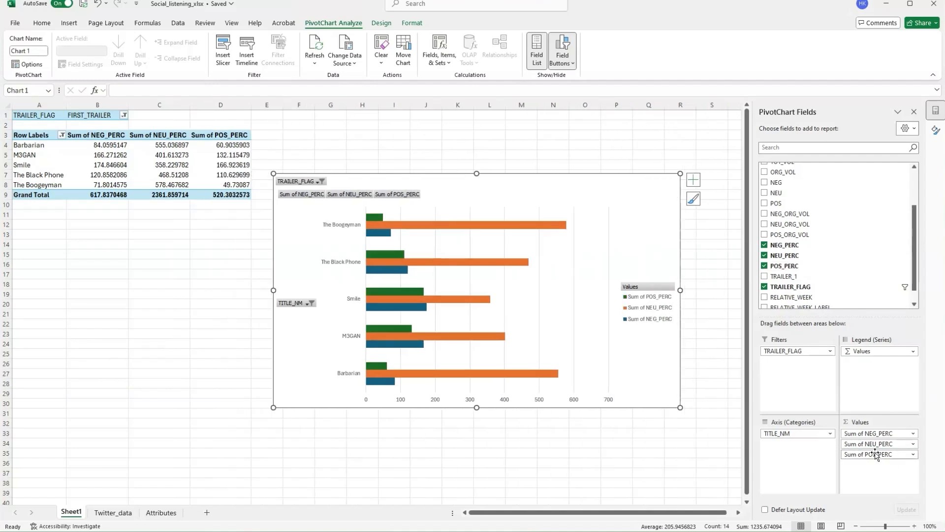
Summarize the NEG_PERC value field by Average instead of Sum.
click(876, 435)
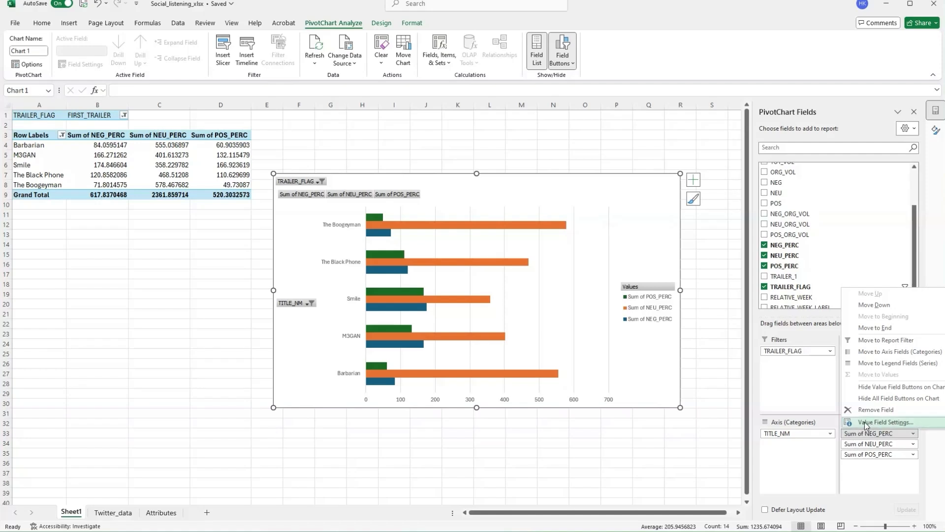
click(566, 285)
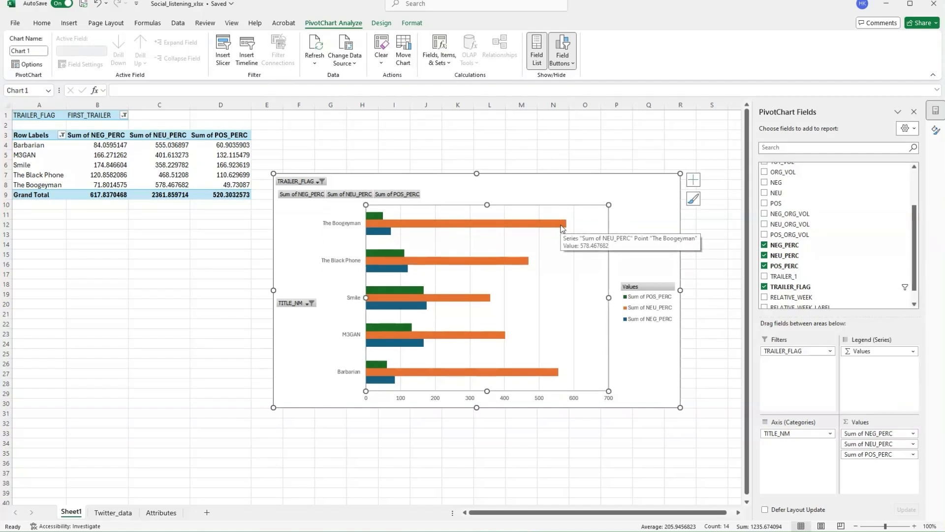
click(879, 433)
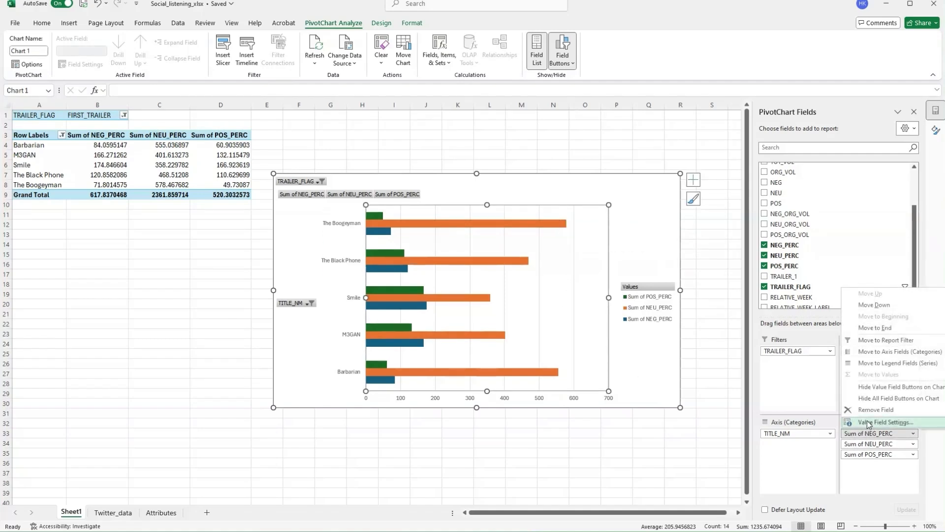
click(866, 420)
click(501, 278)
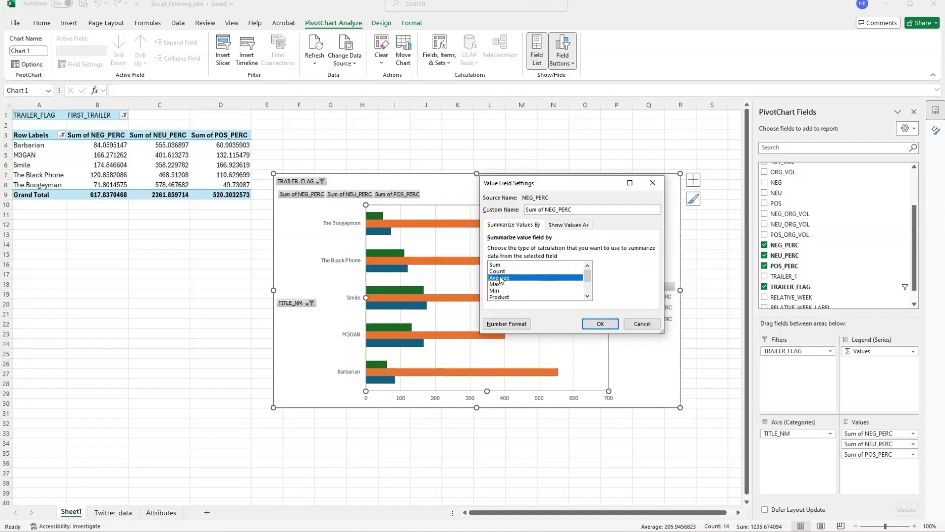
click(600, 323)
Summarize the NEU_PERC value field by Average.
click(861, 453)
click(878, 444)
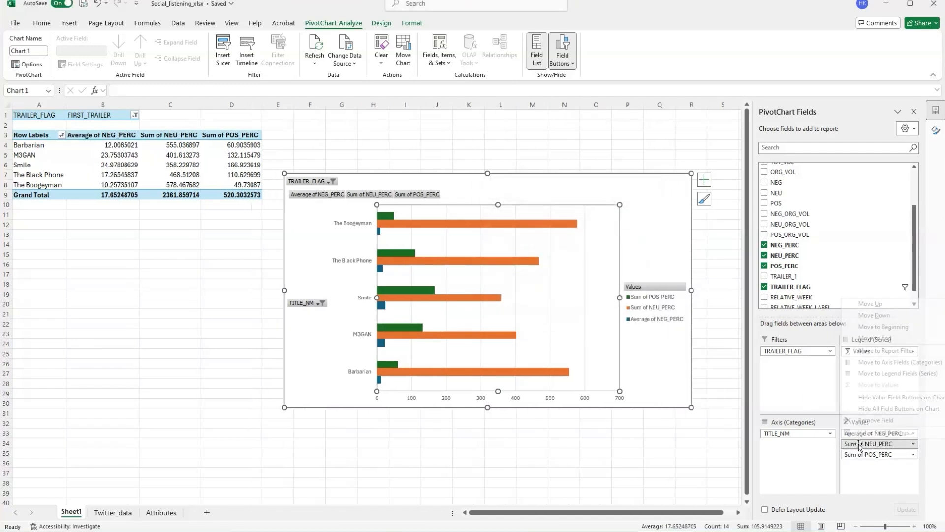
click(879, 433)
click(521, 278)
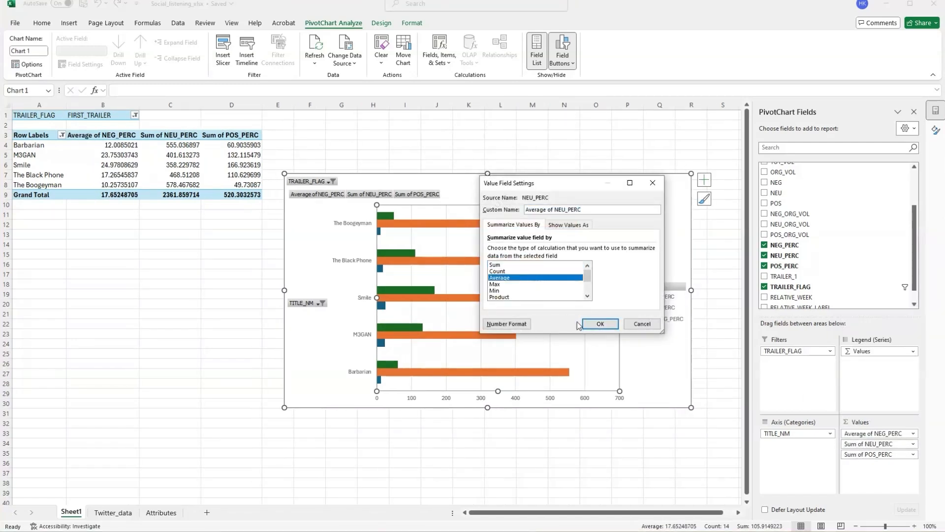
click(600, 323)
Summarize the POS_PERC value field by Average.
click(873, 454)
click(873, 443)
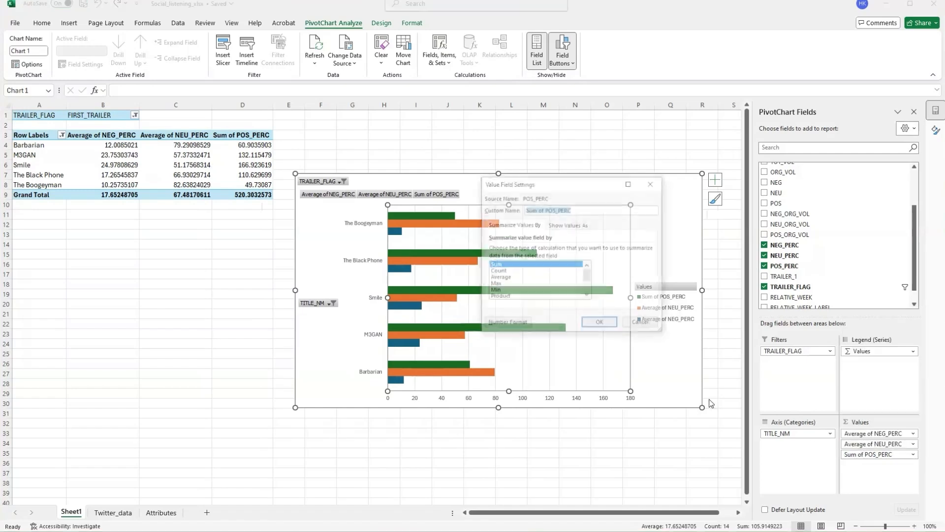
click(523, 273)
click(527, 278)
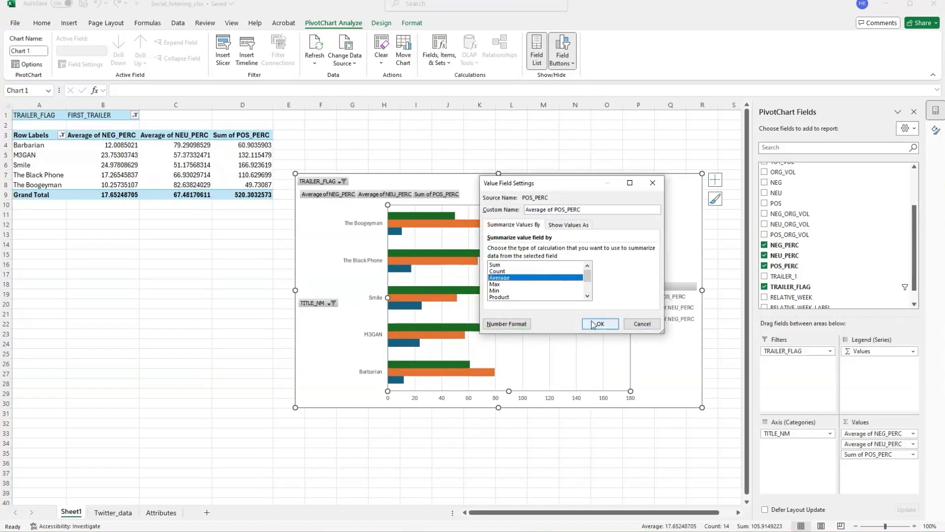
click(600, 324)
double_click(656, 300)
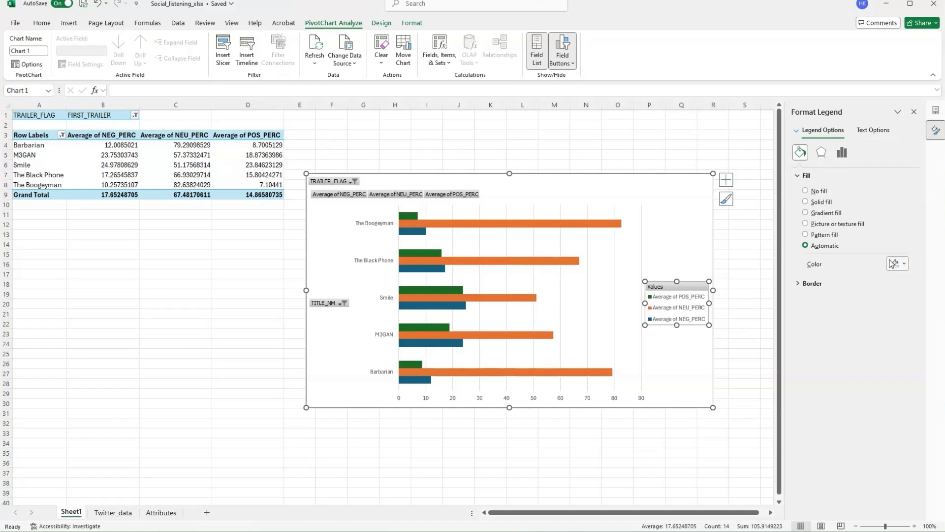
click(905, 264)
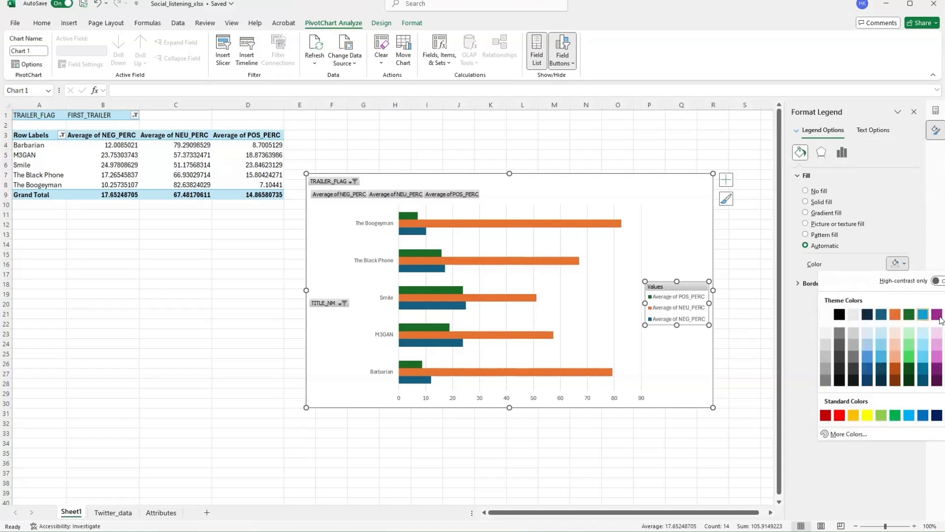
click(909, 314)
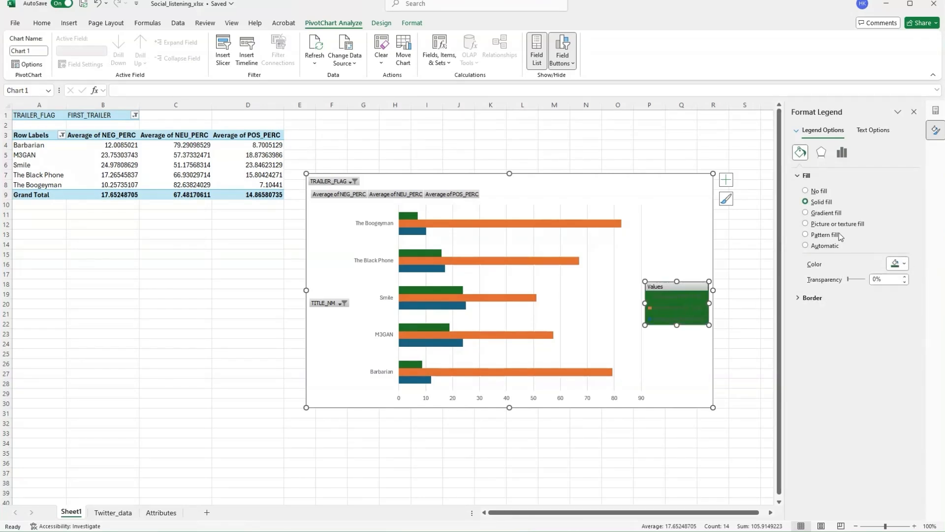
key(ctrl+z)
Set the fill of the POS_PERC legend entry to green and the NEU_PERC legend entry to gray.
click(677, 298)
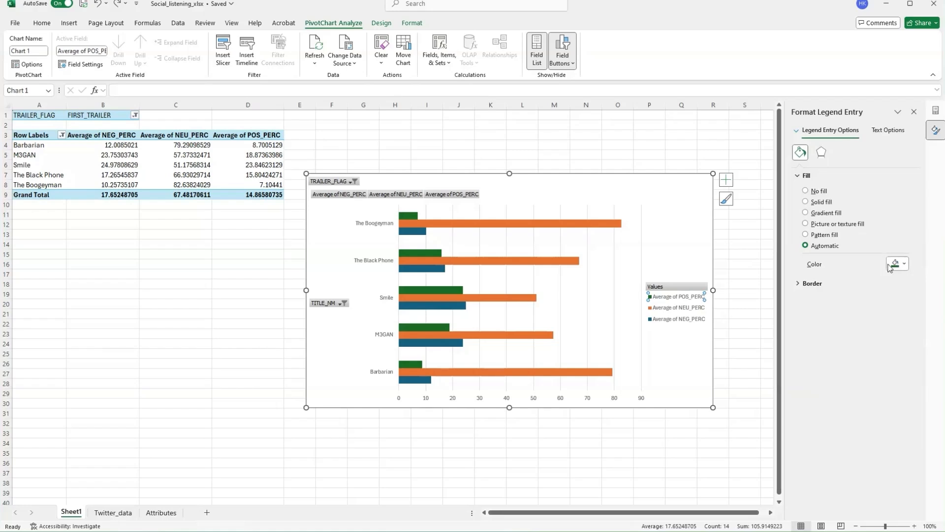
click(892, 265)
click(908, 315)
click(682, 310)
click(892, 264)
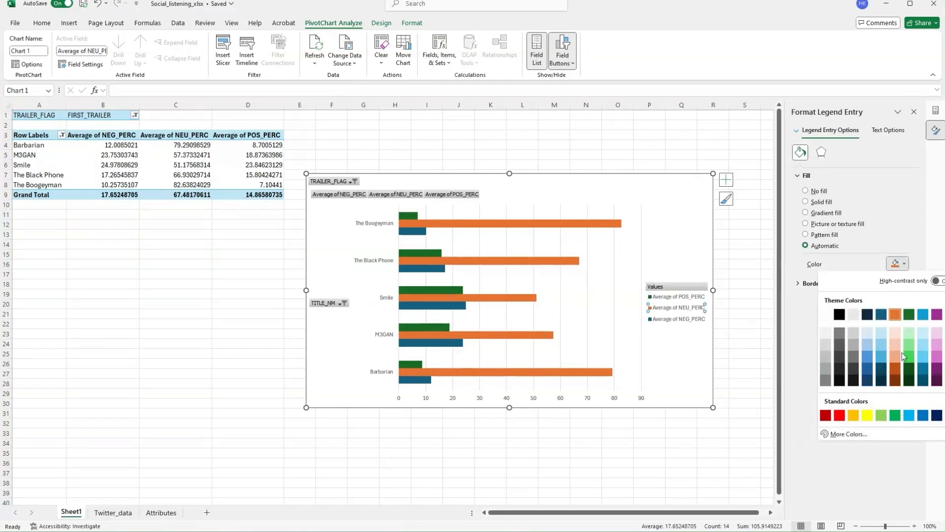
click(836, 326)
Set the fill of the NEG_PERC legend entry to the standard dark red.
click(654, 321)
click(900, 263)
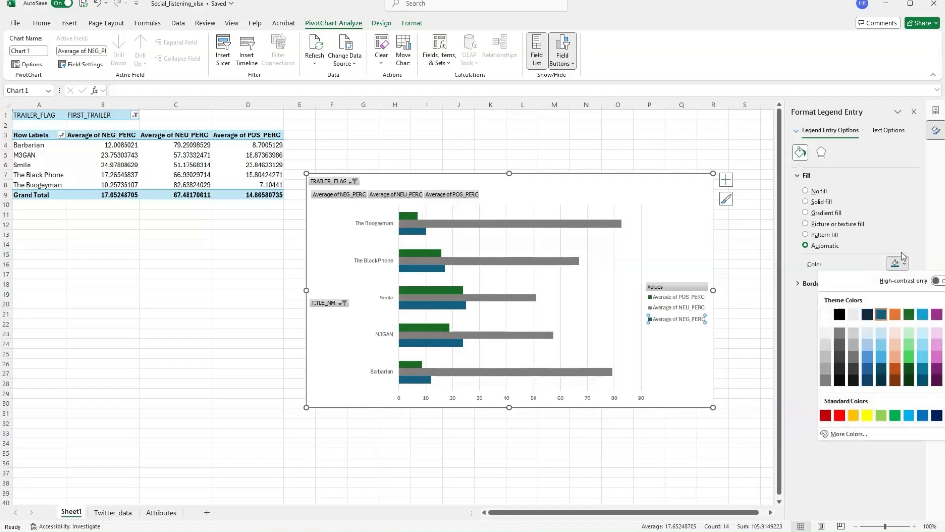
click(825, 415)
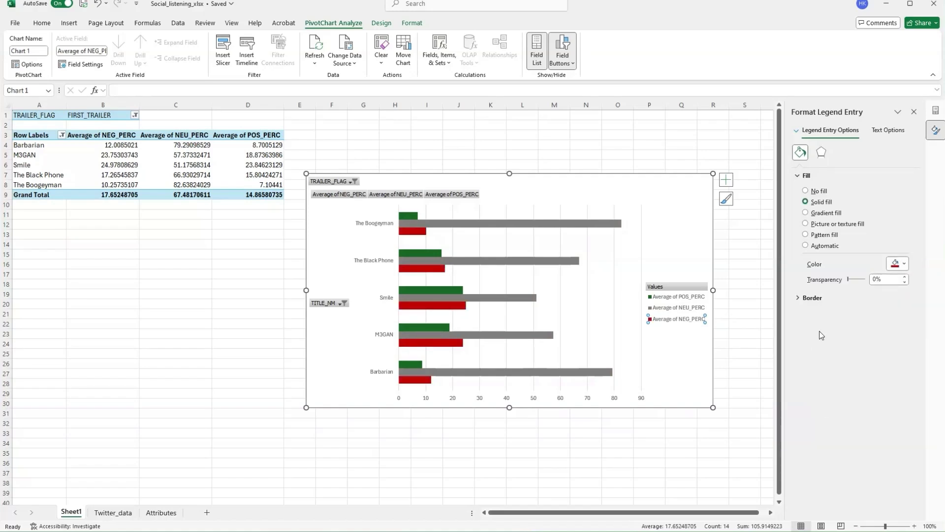
click(675, 224)
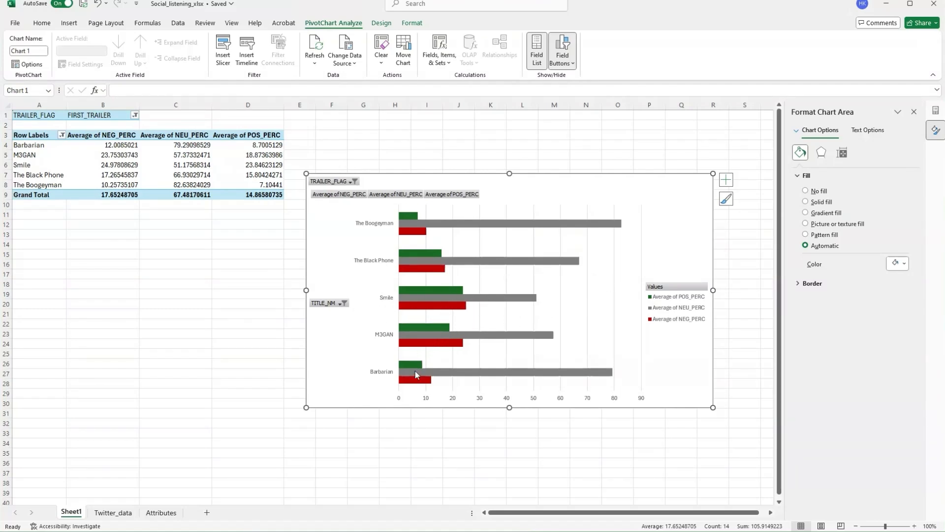
Remove the Average of NEU_PERC field from the chart's values.
click(498, 373)
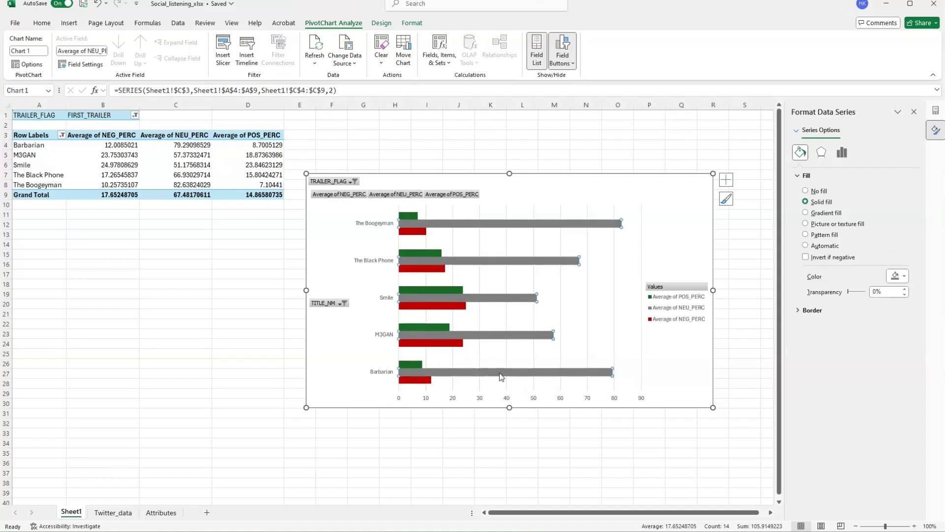
click(533, 369)
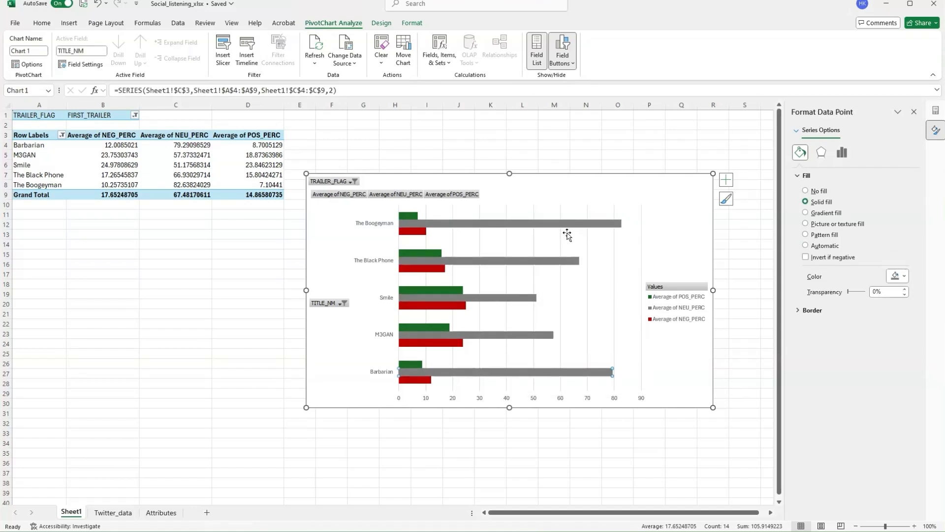
click(914, 112)
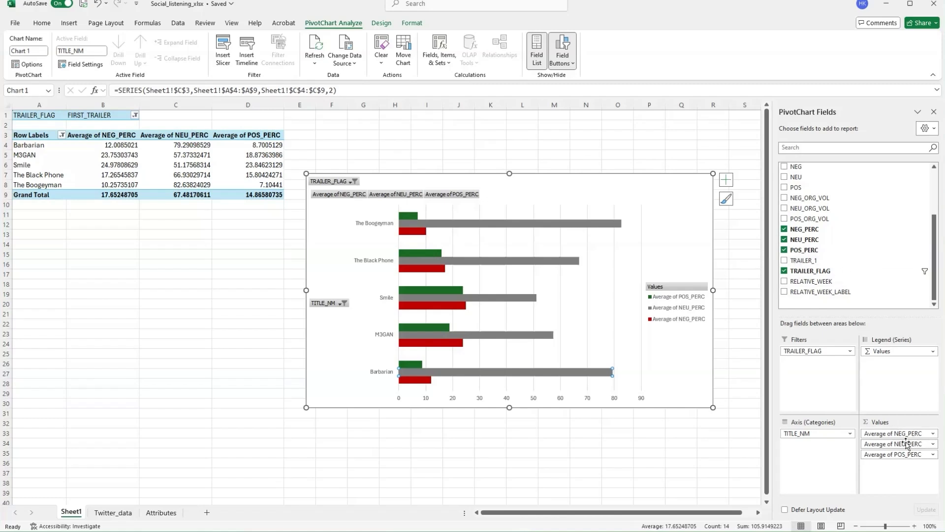
drag(907, 445, 837, 272)
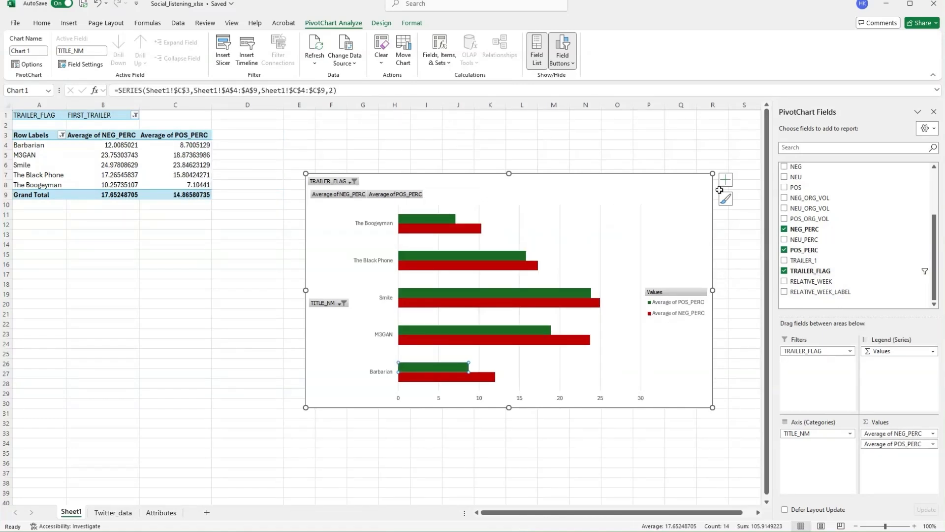
Add a data table below the chart's bars and move the chart closer to the PivotTable.
click(687, 252)
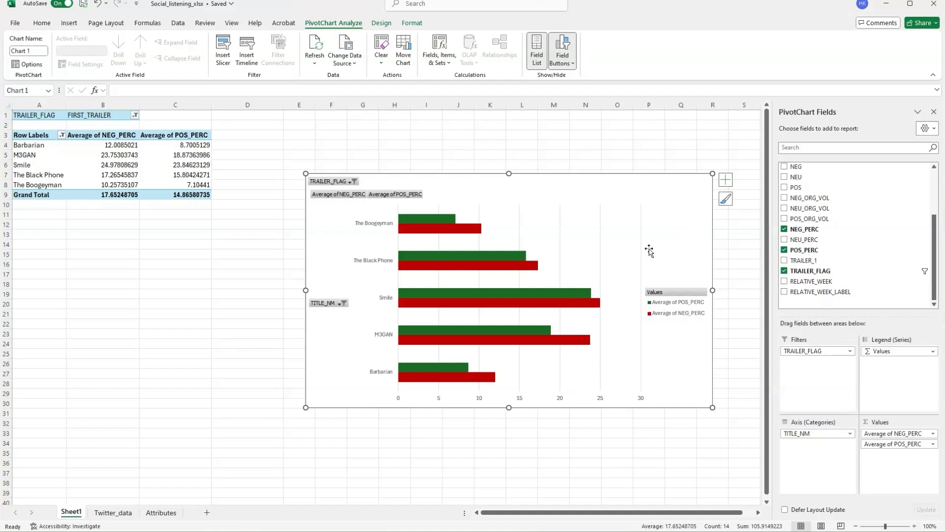
right_click(568, 294)
click(726, 198)
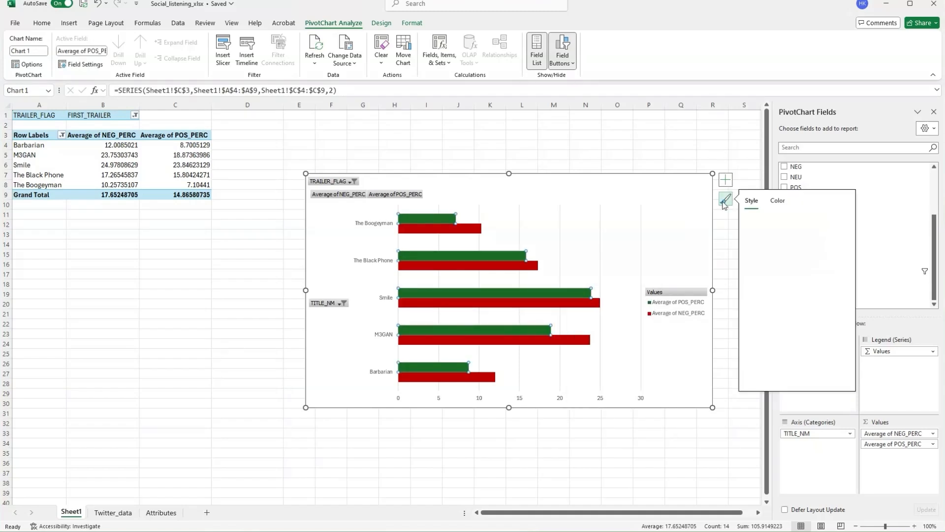
click(725, 179)
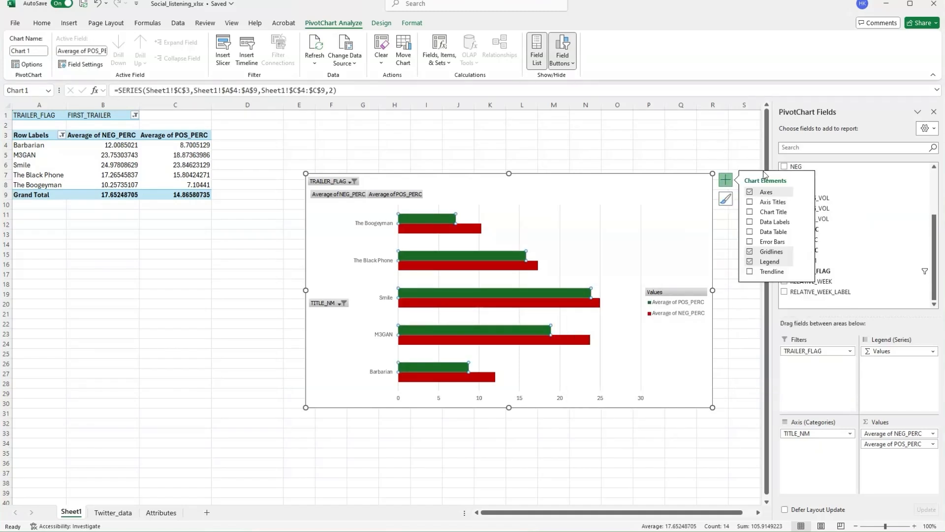
click(750, 233)
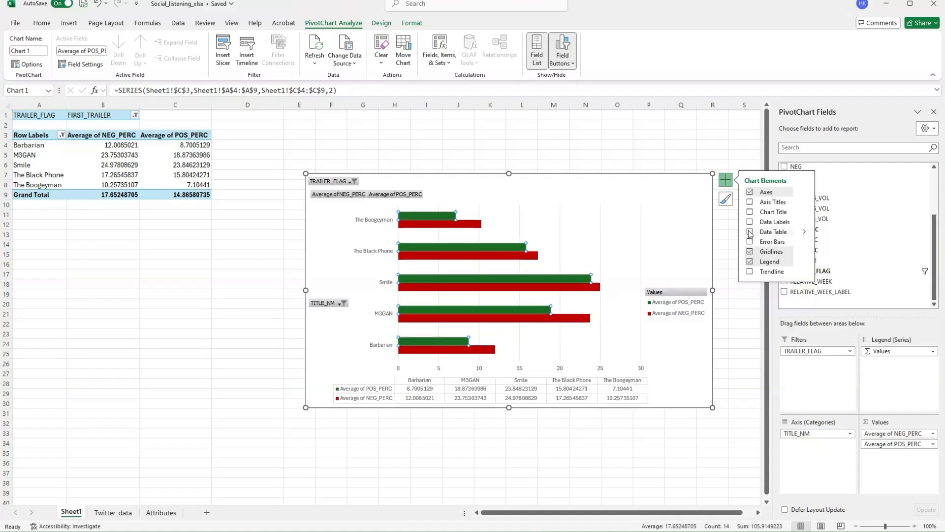
click(750, 232)
drag(644, 192, 574, 192)
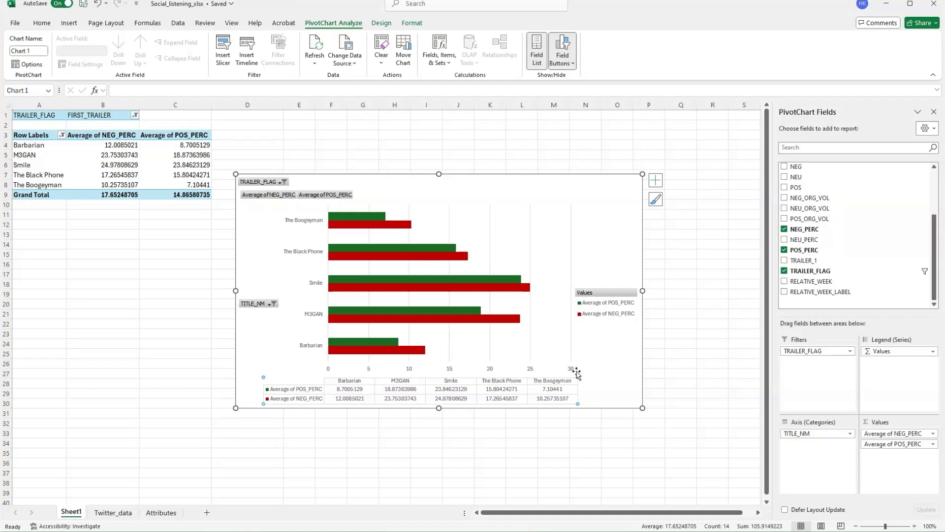
Examine the data table's border, legend key and text formatting options.
click(35, 22)
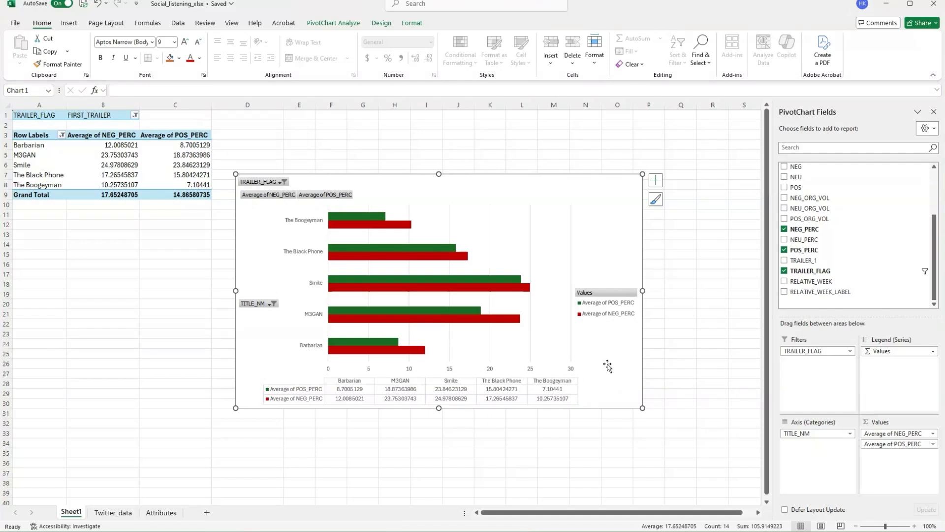
click(655, 181)
click(734, 232)
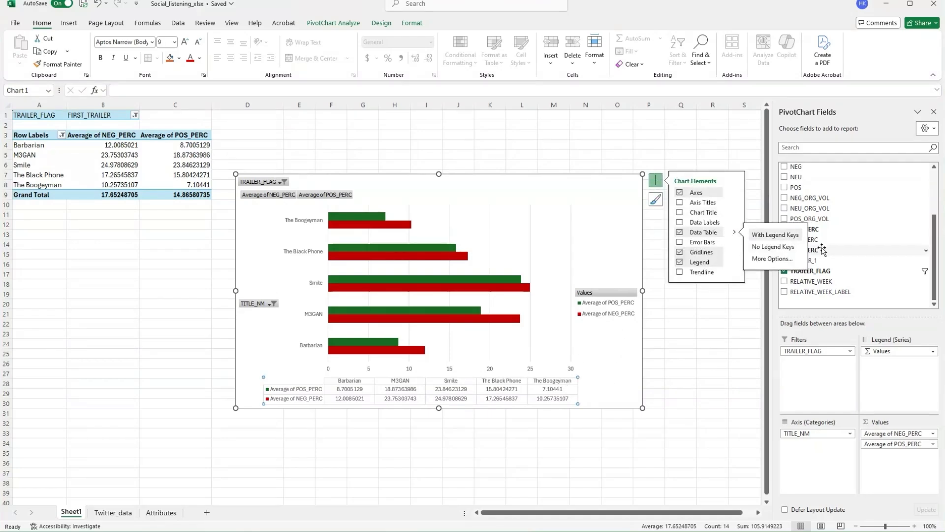
click(778, 259)
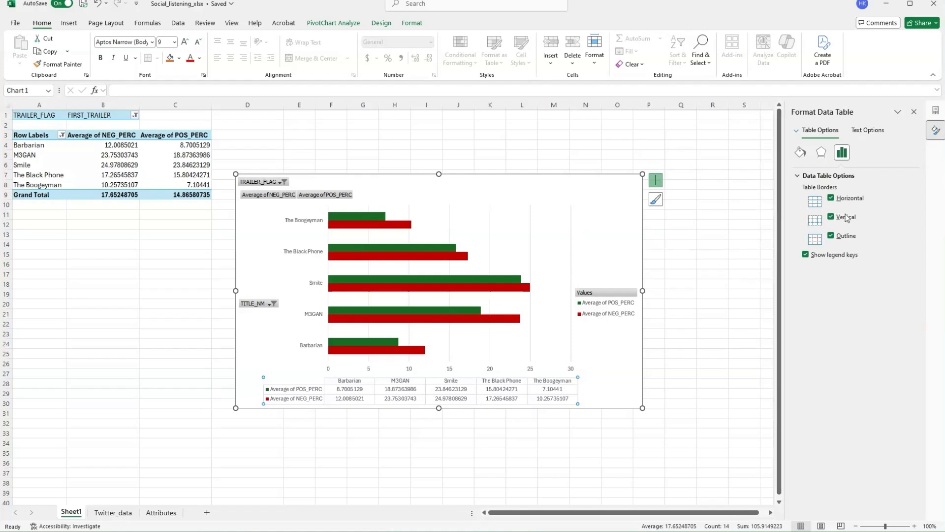
click(878, 134)
click(828, 290)
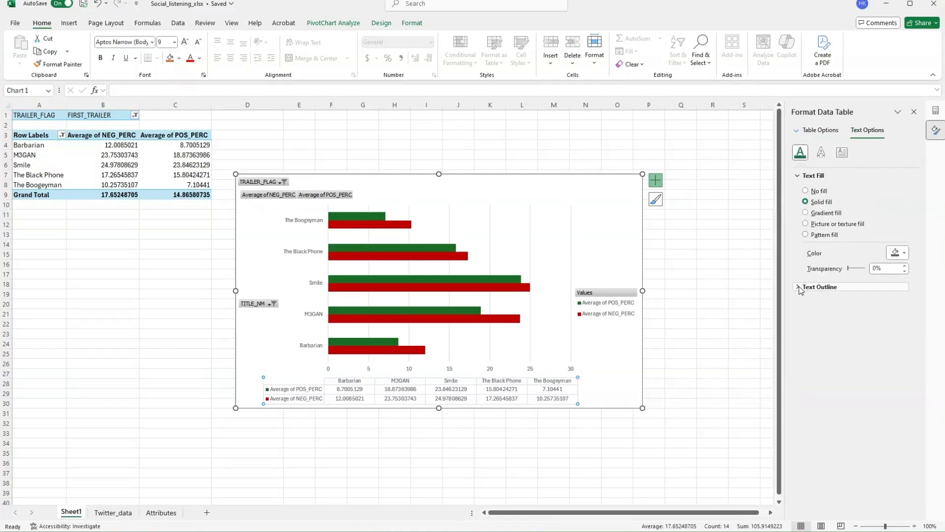
click(820, 287)
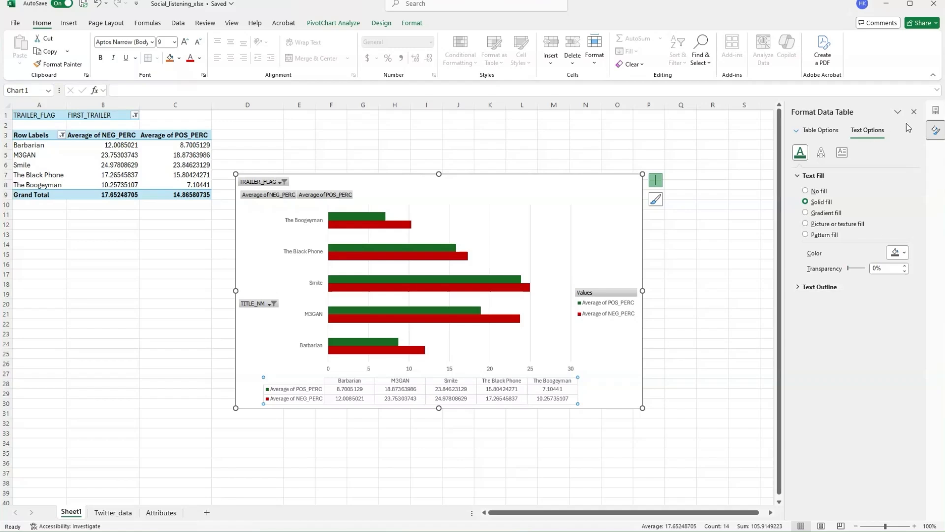
click(913, 112)
click(632, 190)
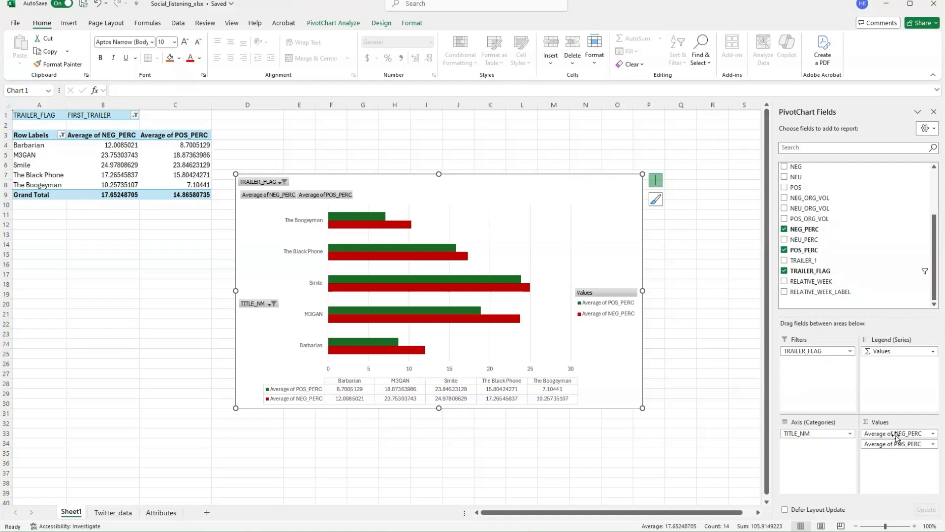
Clear the NEG_PERC and POS_PERC averages from the chart's values and remove the TRAILER_FLAG filter.
drag(896, 436, 850, 266)
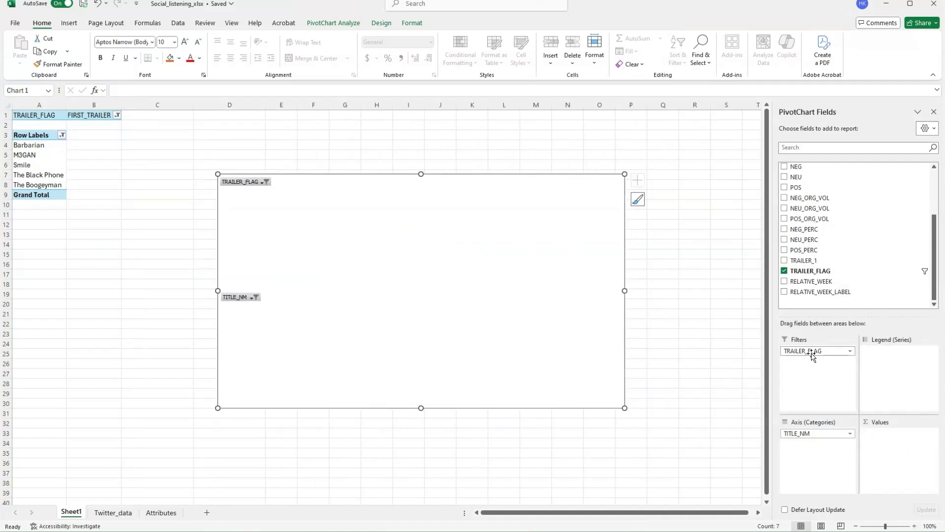
drag(812, 353, 858, 228)
scroll(842, 241, up, 3)
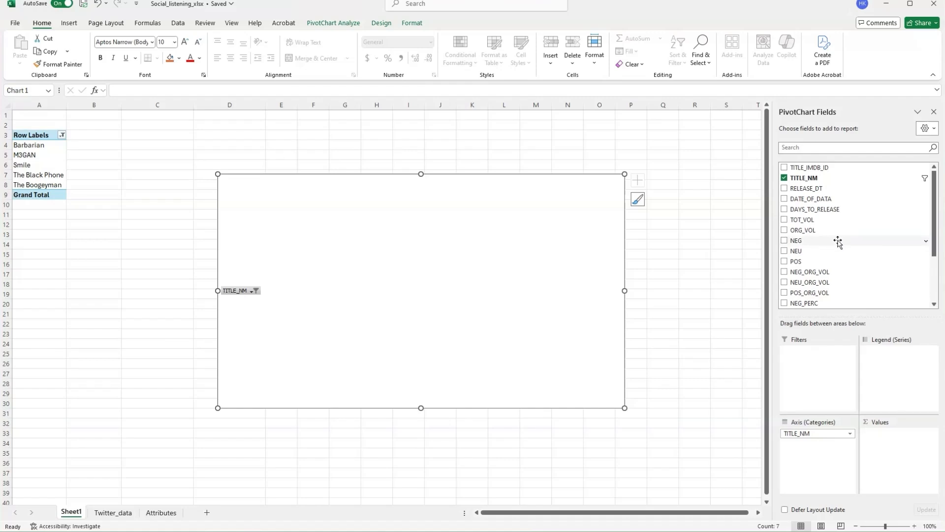
Add RELATIVE_WEEK_LABEL as a filter field and move TITLE_NM from the axis categories to the legend series.
scroll(837, 256, down, 3)
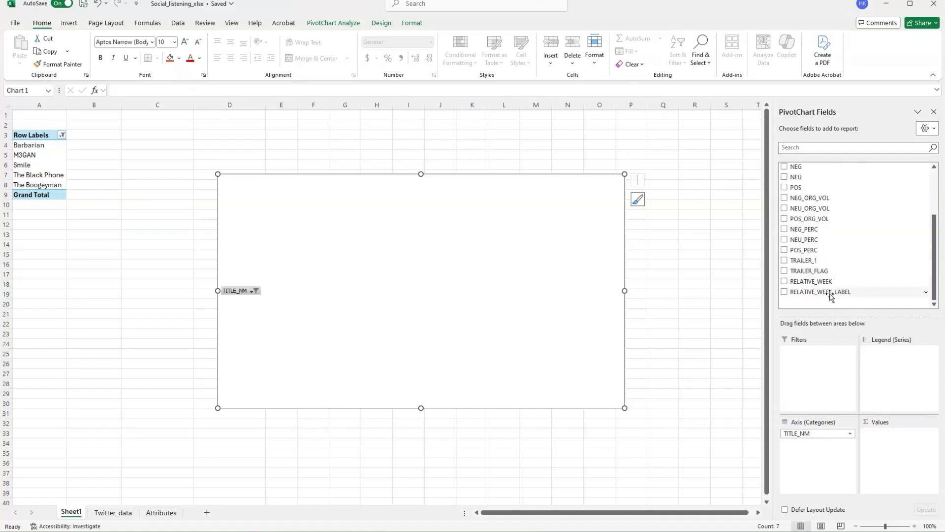
drag(831, 295, 819, 389)
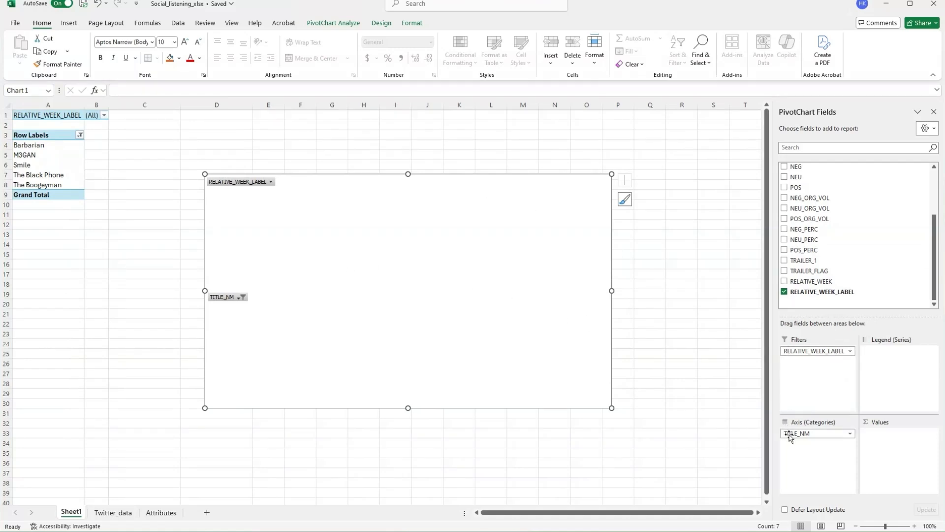
drag(789, 433, 889, 359)
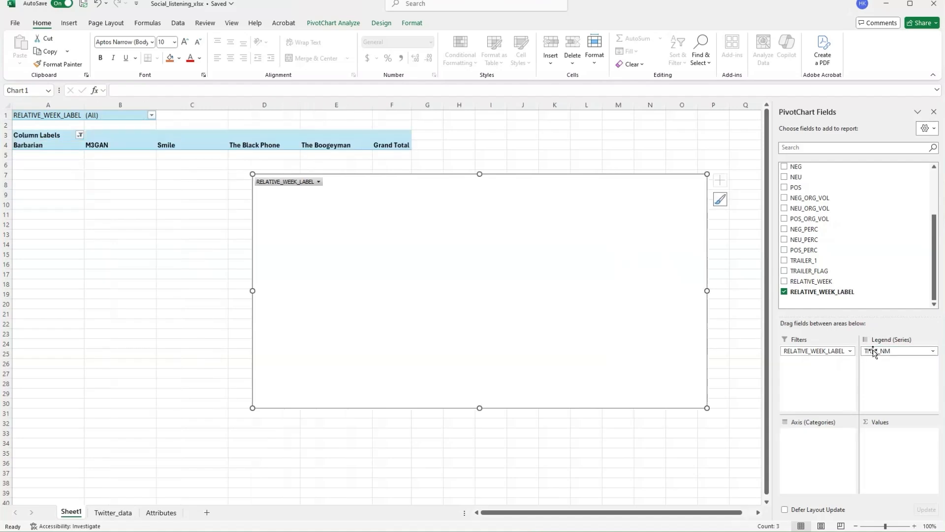
Use RELATIVE_WEEK as the chart's axis categories and add ORG_VOL as its summed value.
scroll(825, 245, up, 3)
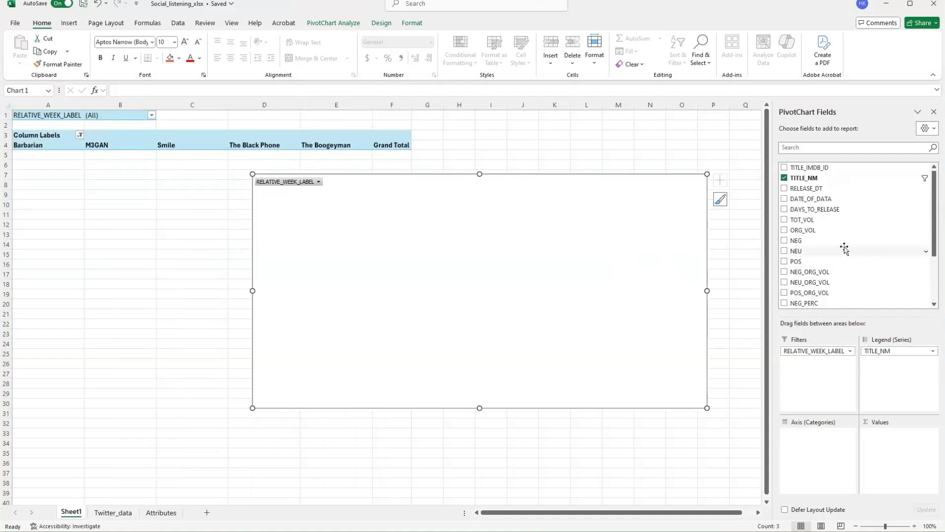
scroll(828, 245, down, 3)
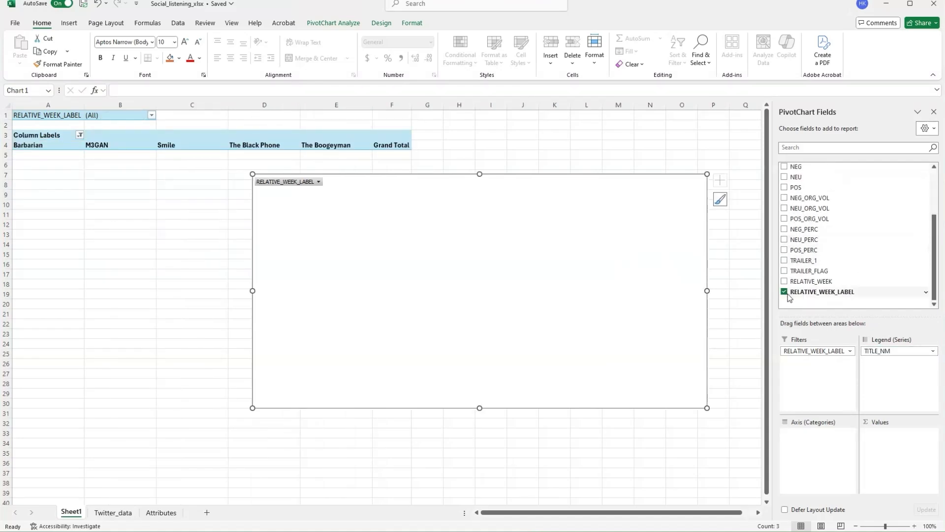
drag(837, 281, 825, 446)
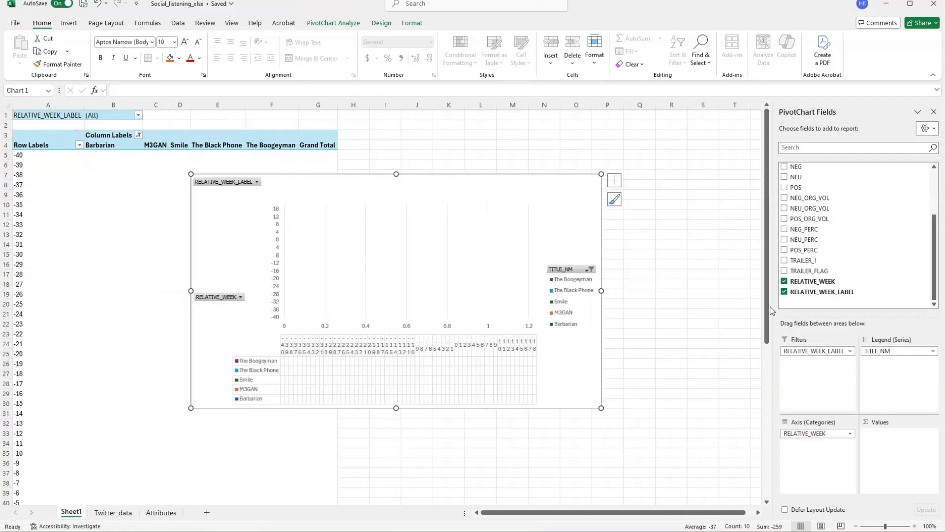
scroll(838, 268, up, 3)
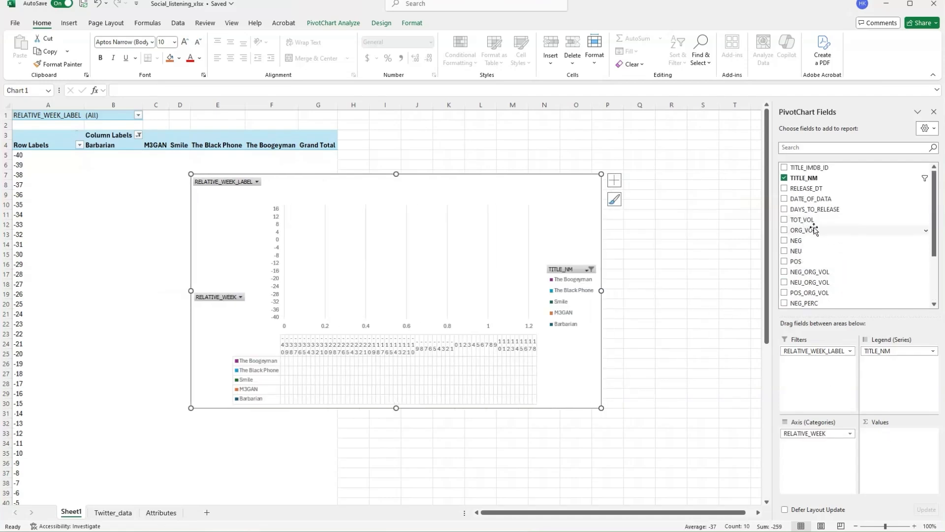
drag(817, 231, 901, 435)
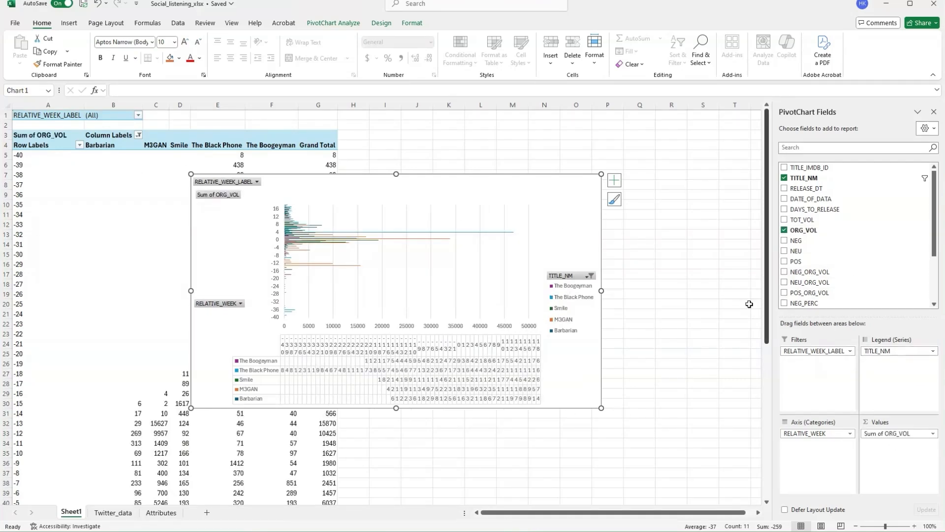
Filter RELATIVE_WEEK_LABEL to show only PRE-RELEASE.
click(137, 114)
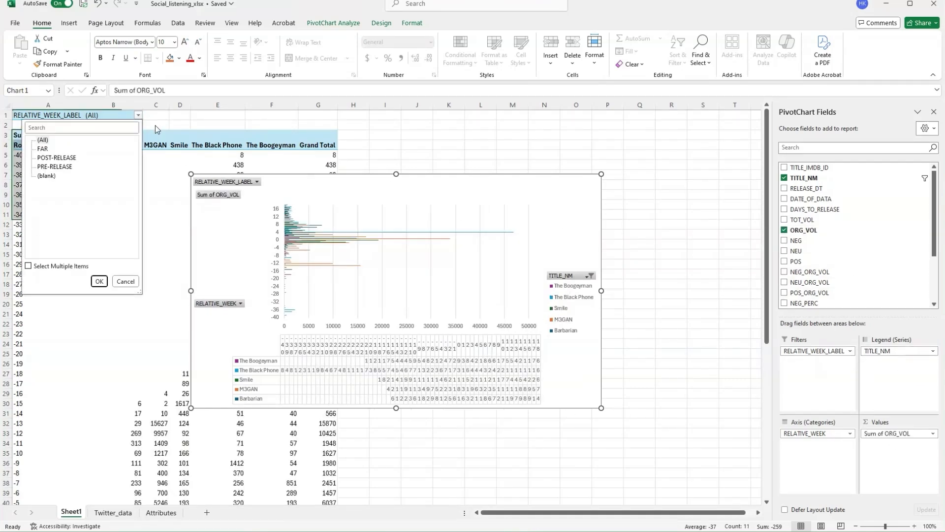
click(58, 167)
click(99, 282)
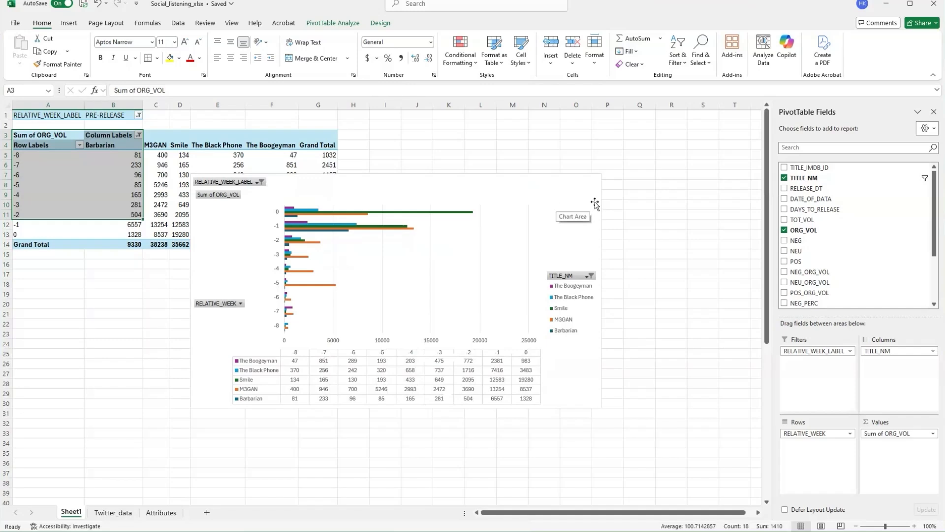
Remove the data table from the PivotChart and widen the chart slightly.
click(923, 387)
click(532, 236)
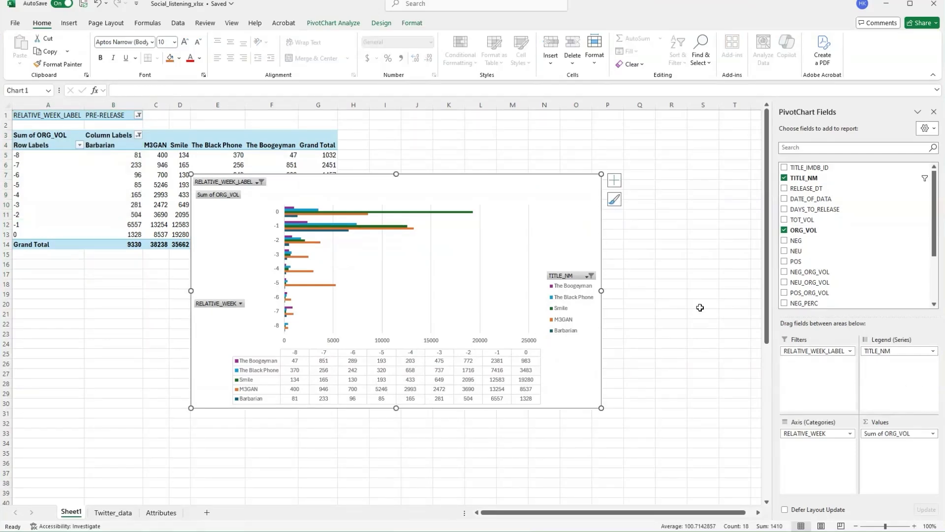
click(615, 199)
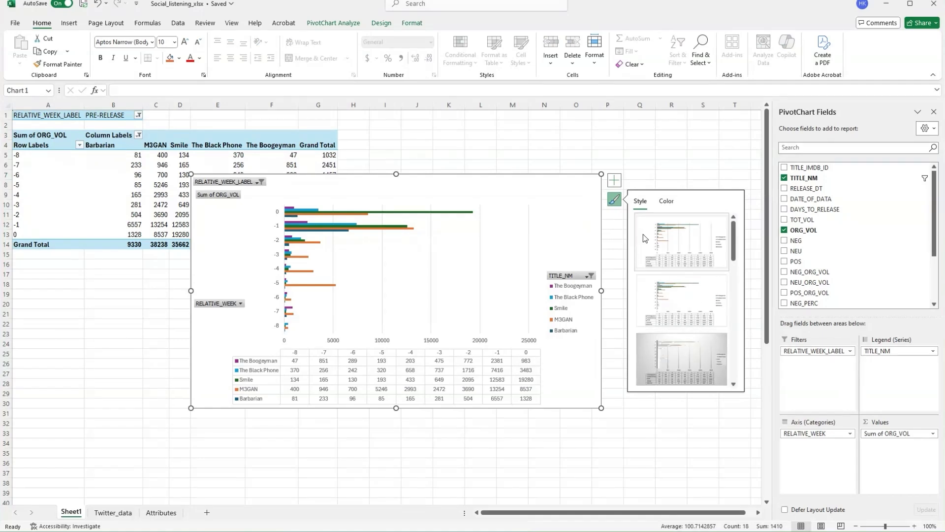
click(614, 180)
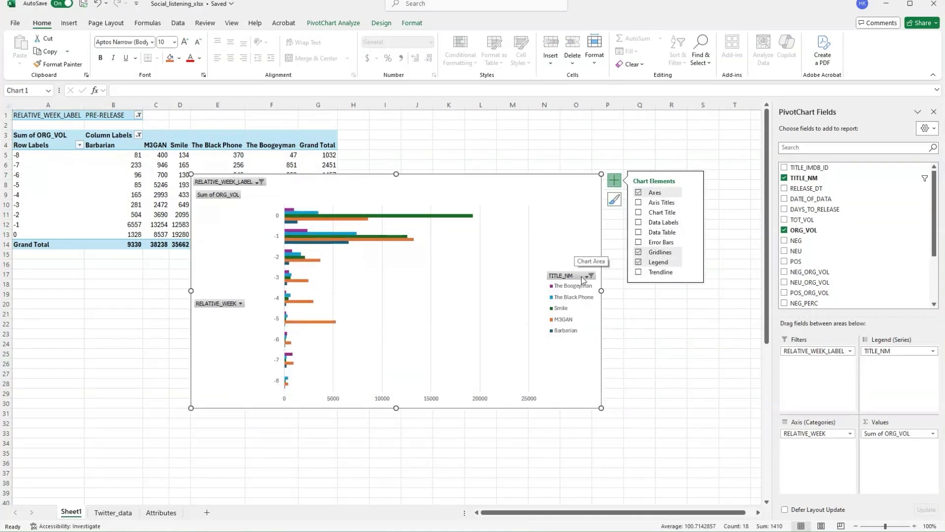
drag(602, 290, 625, 290)
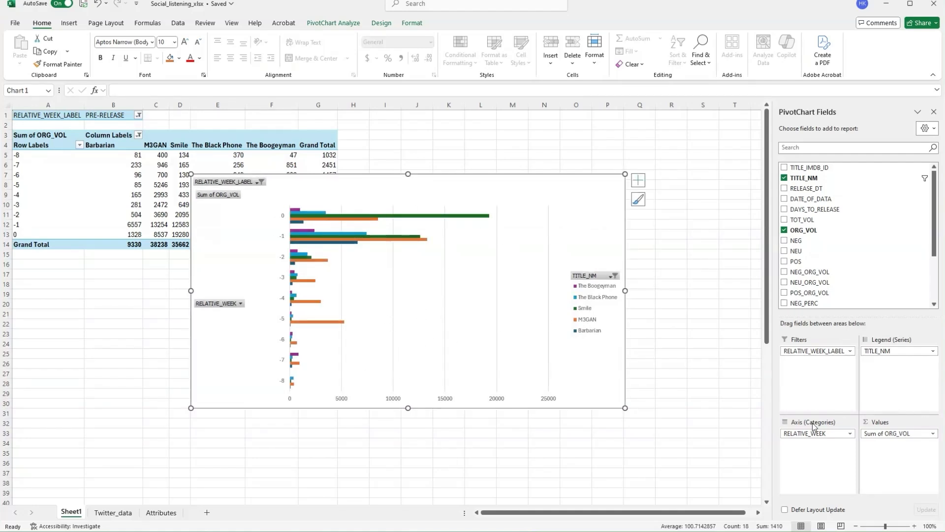
Swap the PivotChart fields so TITLE_NM is the axis category and RELATIVE_WEEK the legend series, and widen the chart.
drag(811, 434, 886, 386)
drag(881, 350, 850, 436)
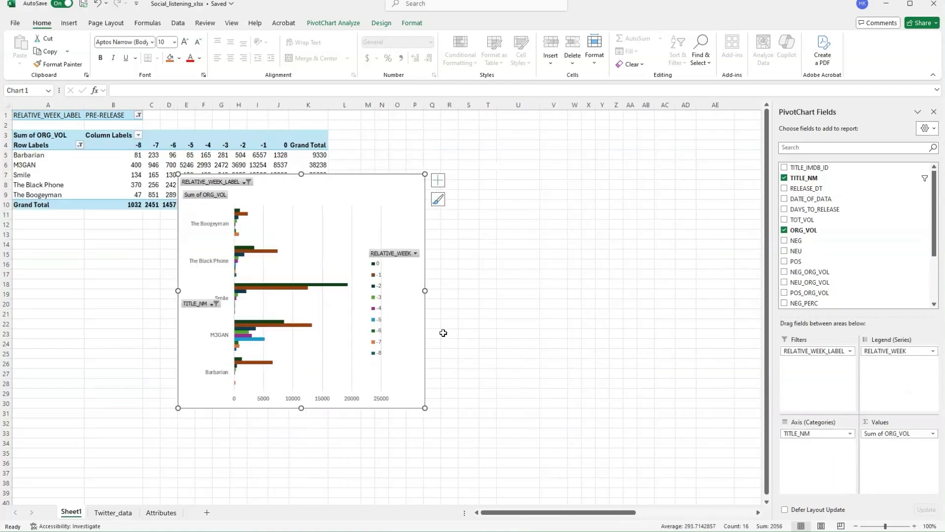
click(364, 209)
drag(425, 291, 626, 291)
right_click(479, 186)
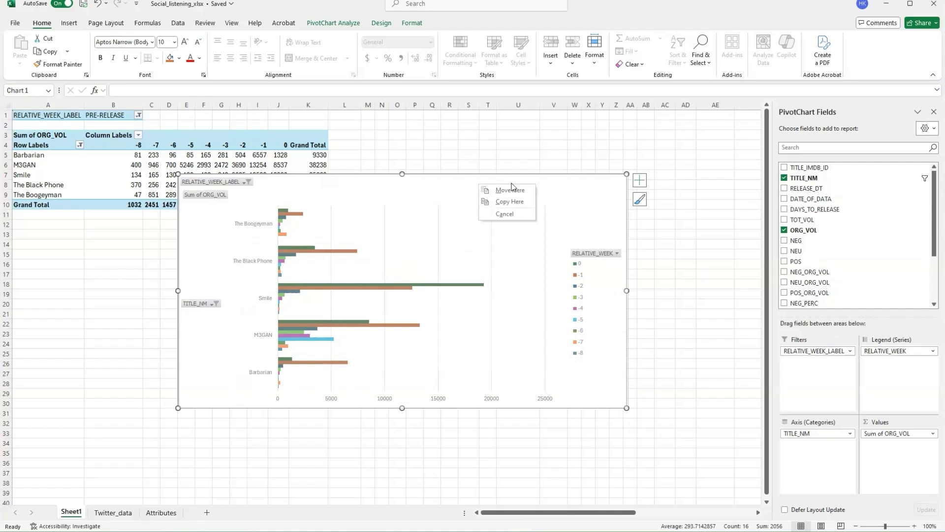
click(422, 186)
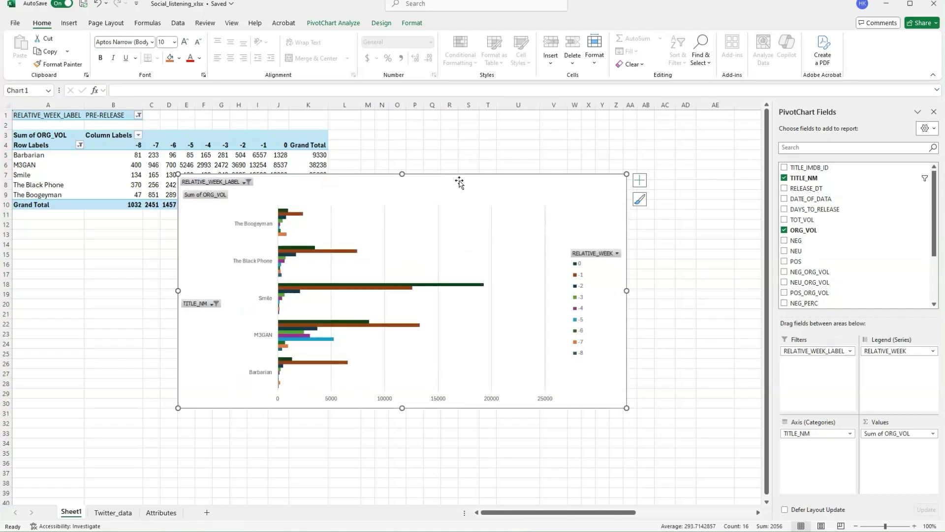
Apply the last available chart style to the bar chart and move the chart below the PivotTable.
click(639, 198)
scroll(738, 325, down, 5)
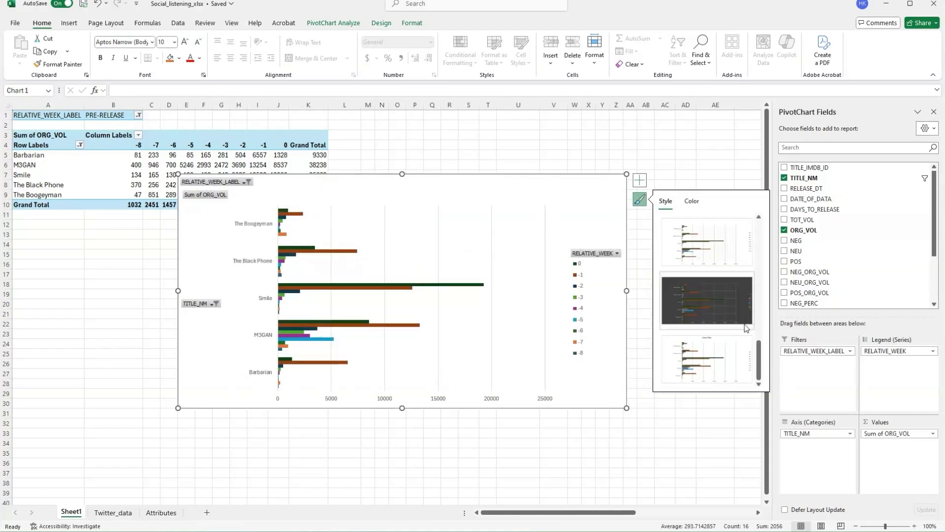
scroll(738, 320, up, 5)
scroll(729, 330, down, 5)
scroll(721, 310, up, 2)
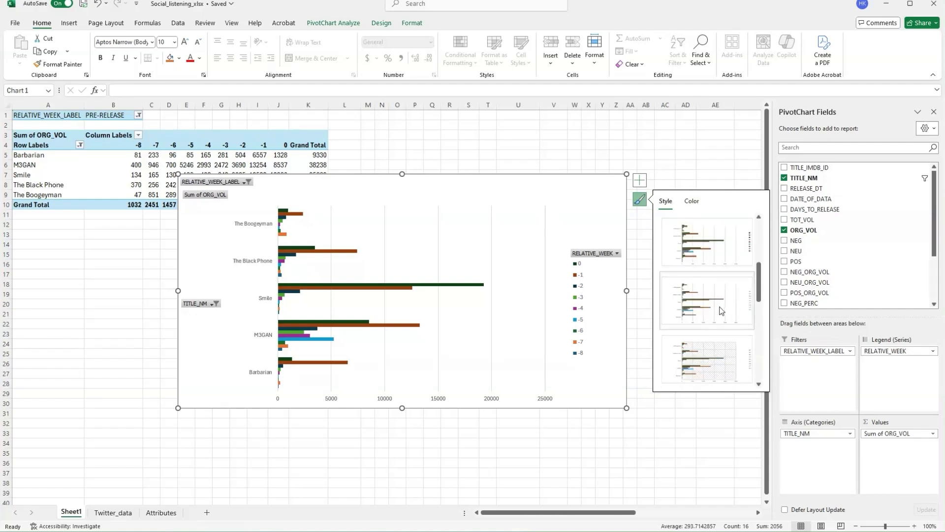
click(720, 355)
scroll(719, 364, down, 3)
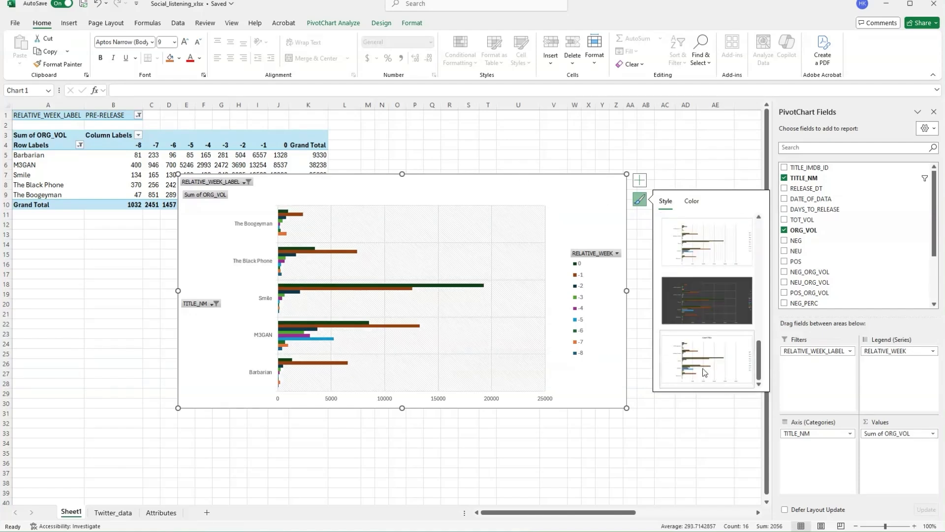
click(705, 372)
drag(557, 215, 574, 287)
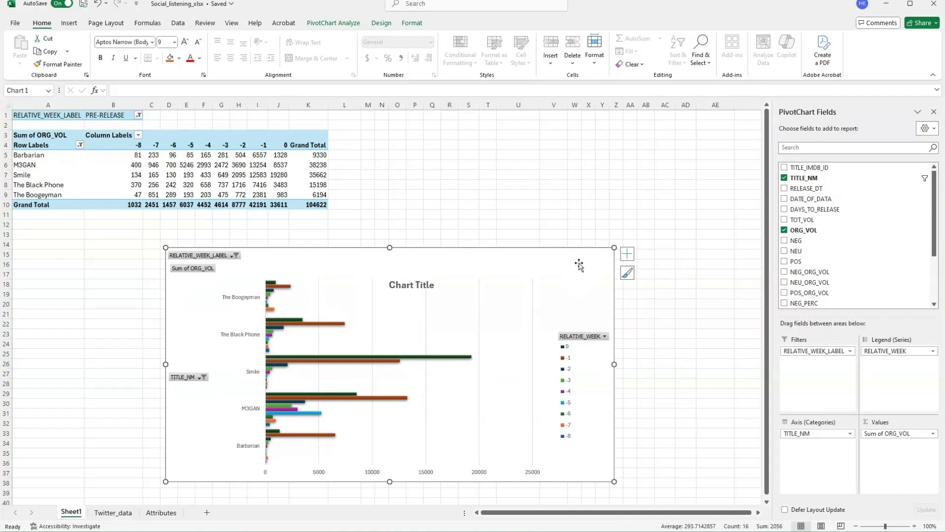
Delete the weekly tweet volume chart from the sheet, keeping its PivotTable.
click(447, 356)
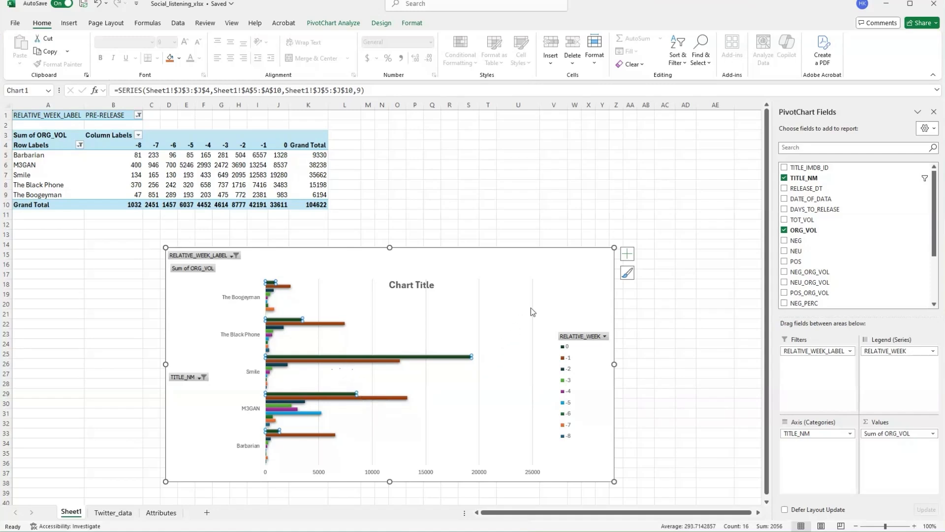
click(564, 258)
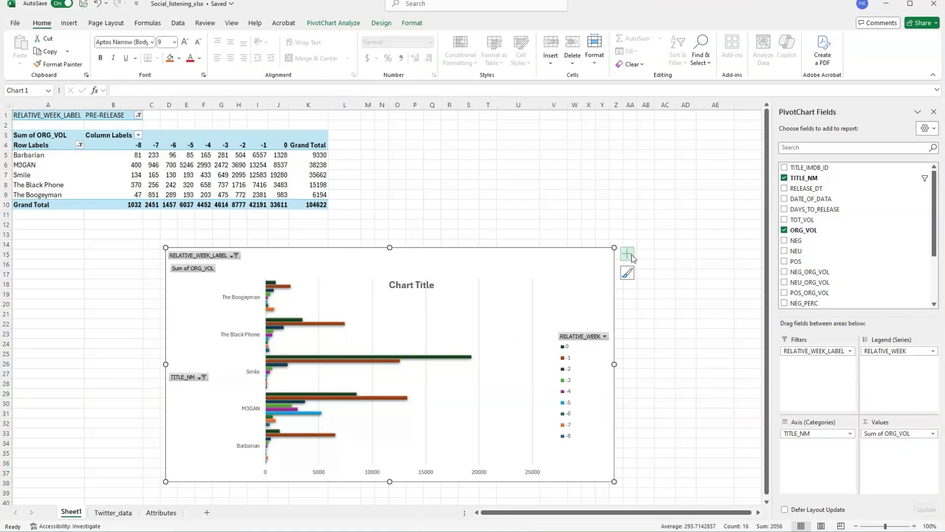
key(Delete)
click(444, 246)
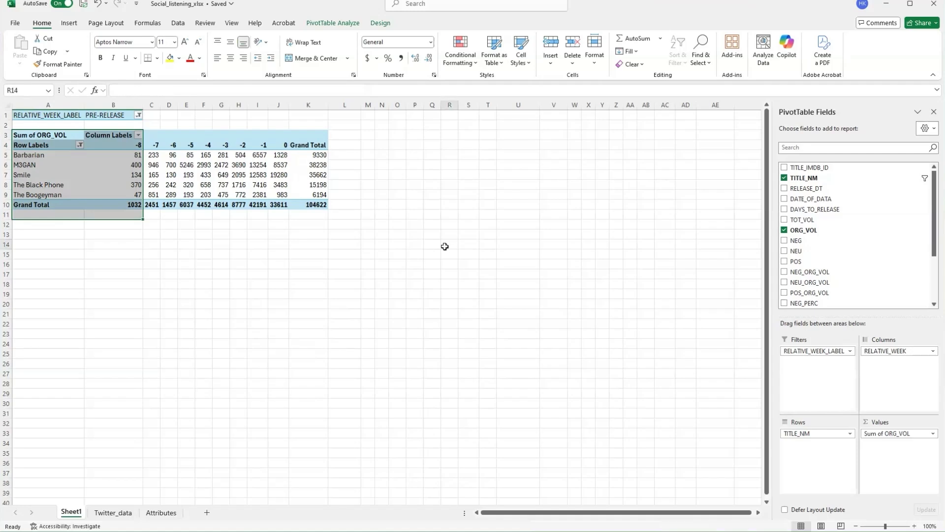
Move Sheet1 after the Attributes sheet and rename it "chart 1".
drag(80, 512, 192, 511)
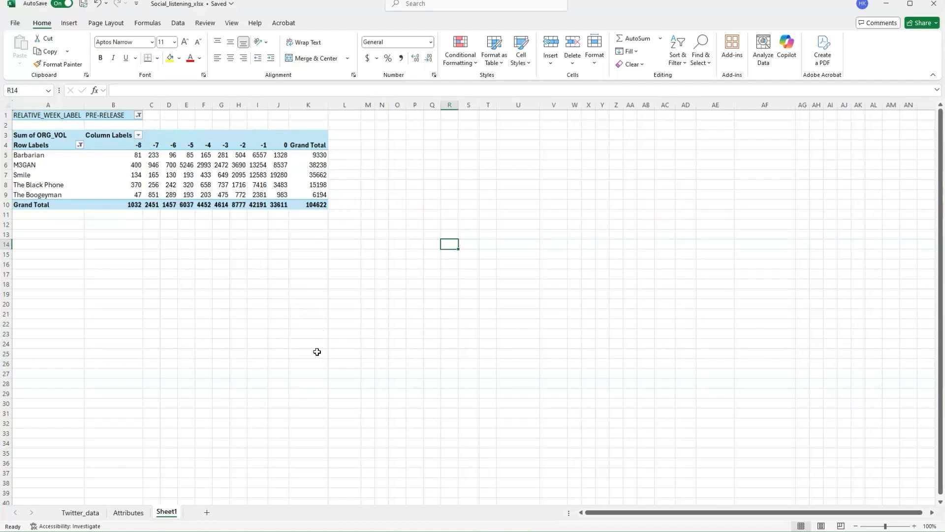
click(227, 303)
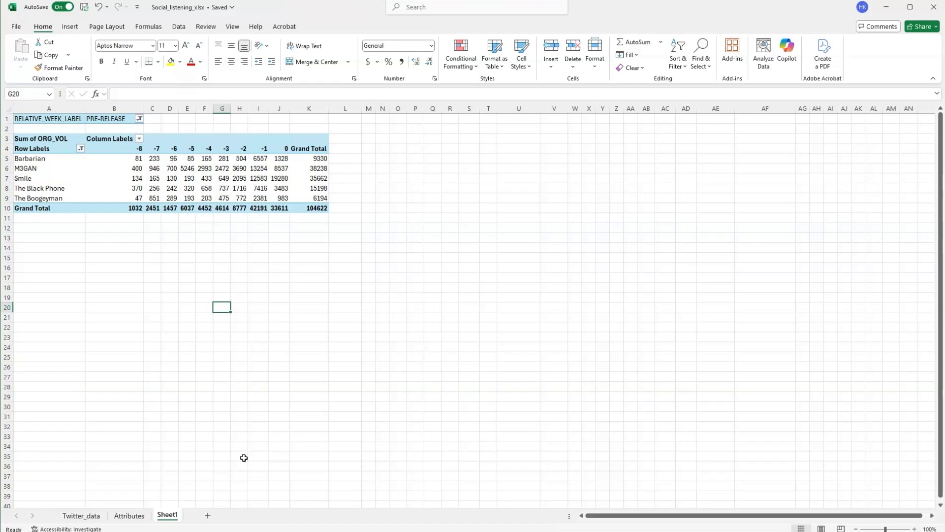
double_click(170, 516)
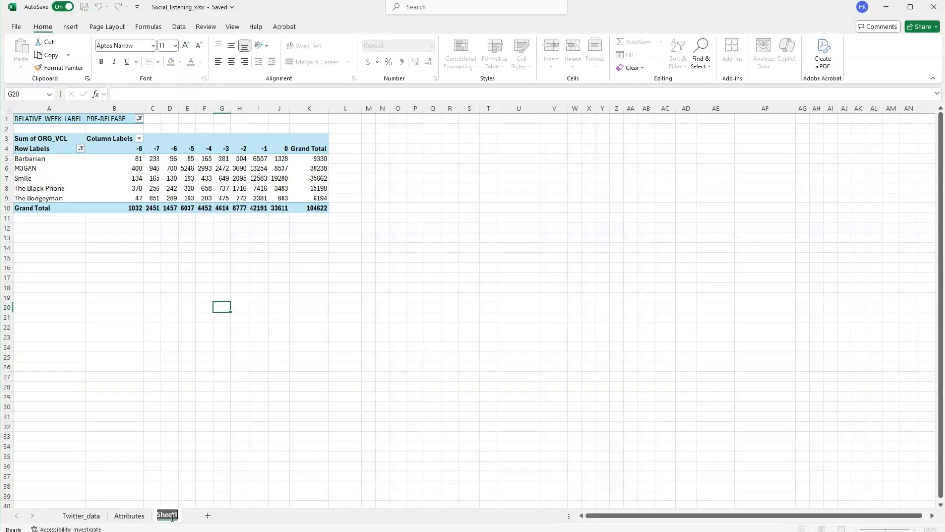
text(chart 1)
key(Return)
Remove RELATIVE_WEEK from the PivotTable's columns and replace ORG_VOL with the sum of TOT_VOL as its value.
click(116, 187)
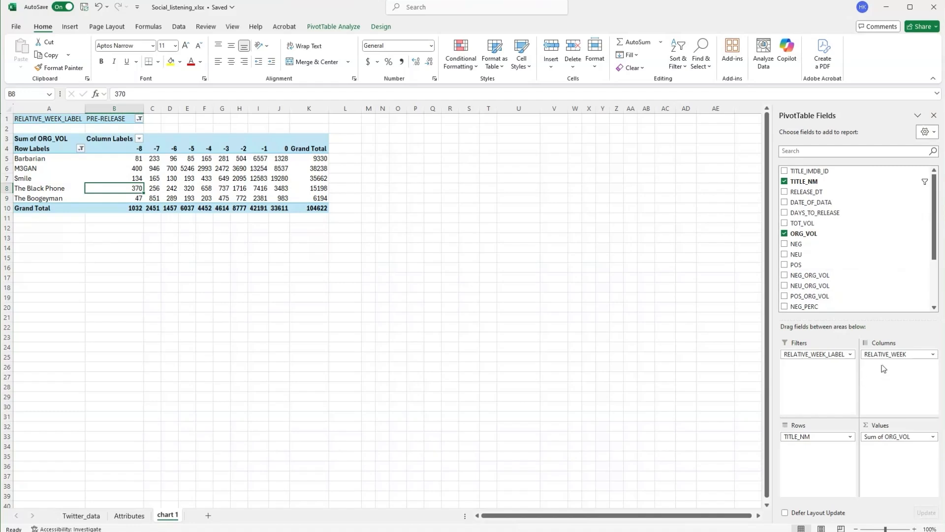
drag(884, 354, 851, 281)
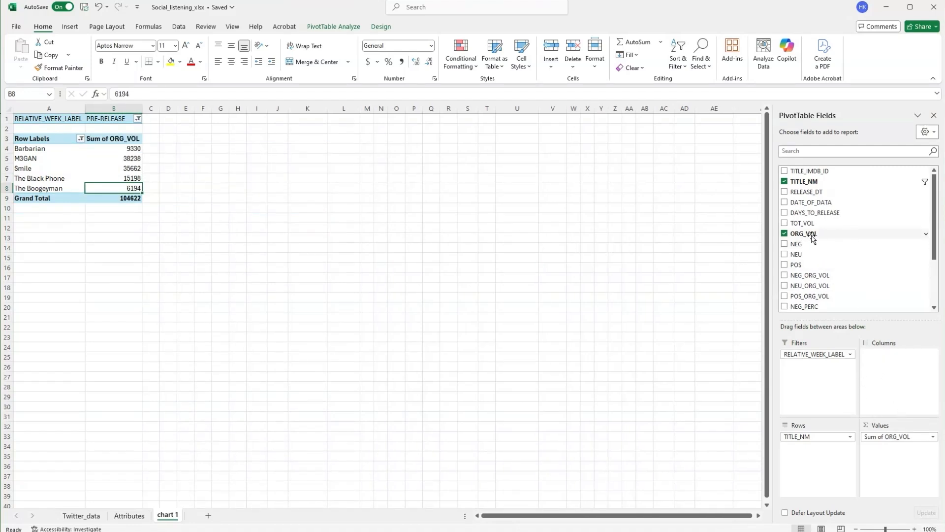
drag(804, 223, 896, 235)
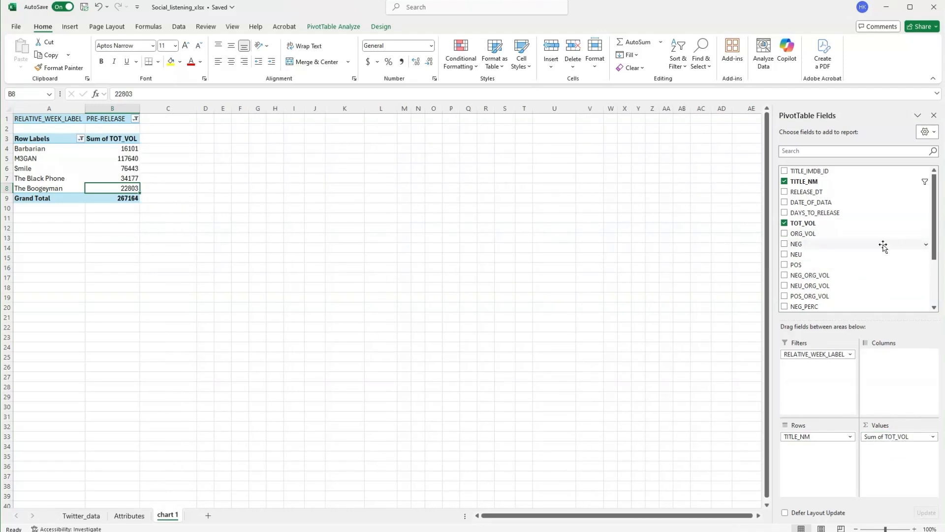
Remove the RELATIVE_WEEK_LABEL filter from the PivotTable.
scroll(865, 266, down, 1)
scroll(817, 273, down, 2)
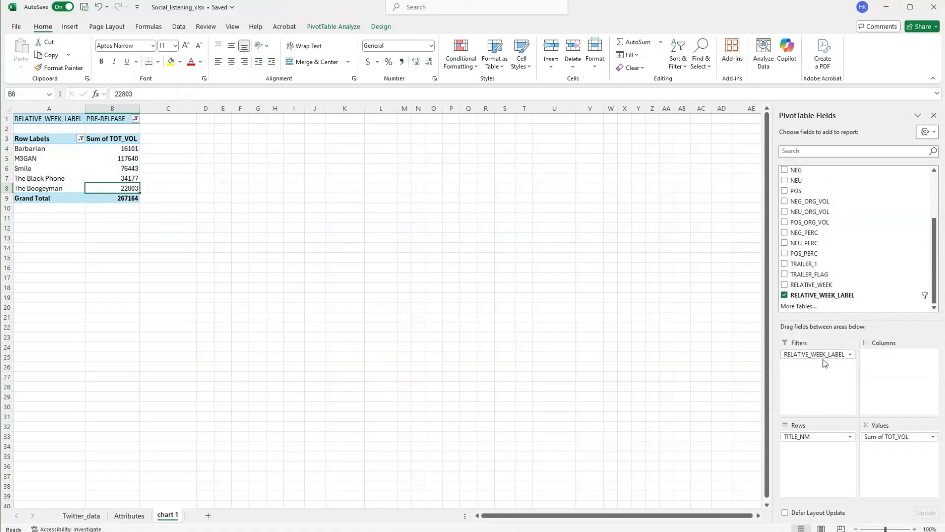
scroll(820, 276, up, 3)
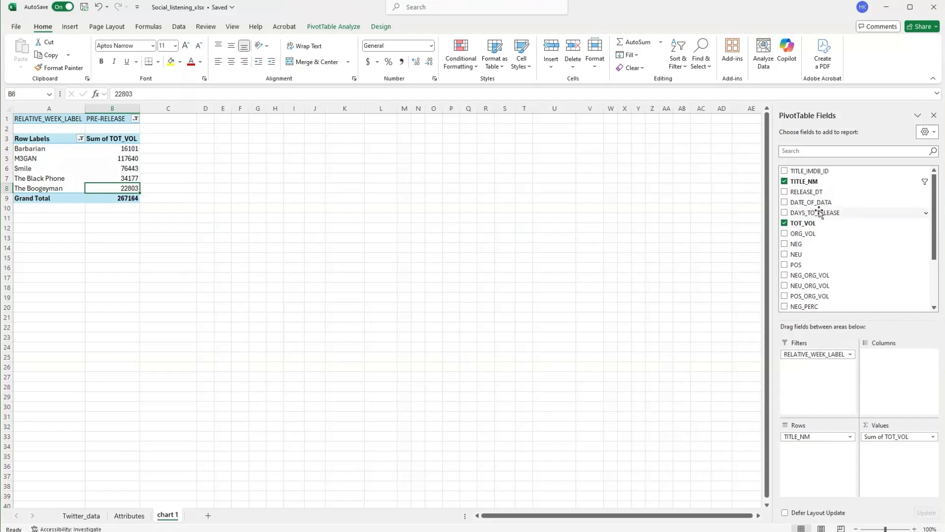
scroll(820, 212, down, 3)
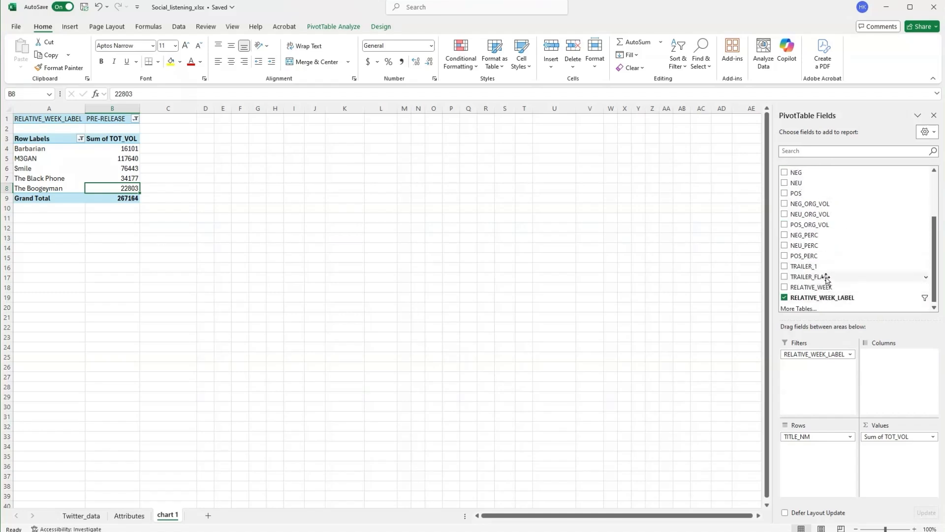
drag(827, 279, 807, 360)
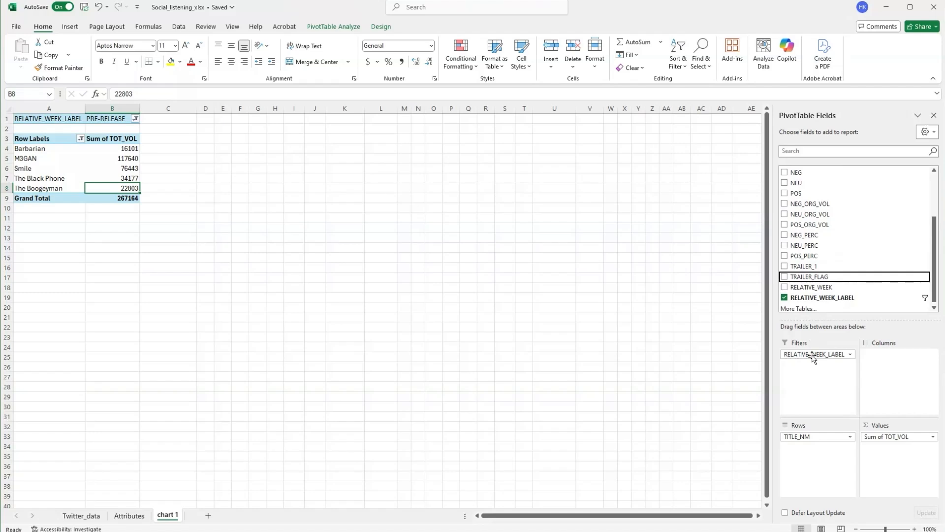
drag(812, 357, 852, 266)
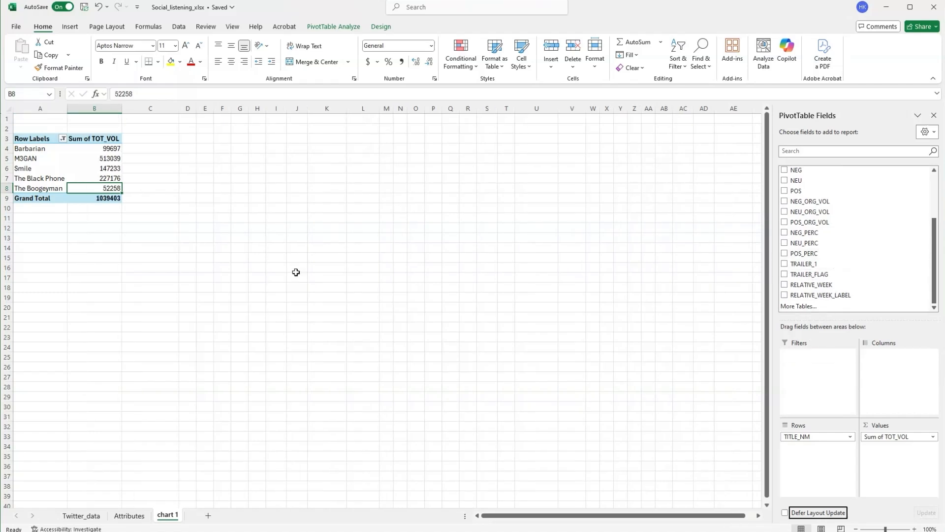
Insert a 2-D clustered bar chart from the whole PivotTable of TOT_VOL by title.
click(349, 246)
drag(25, 138, 102, 198)
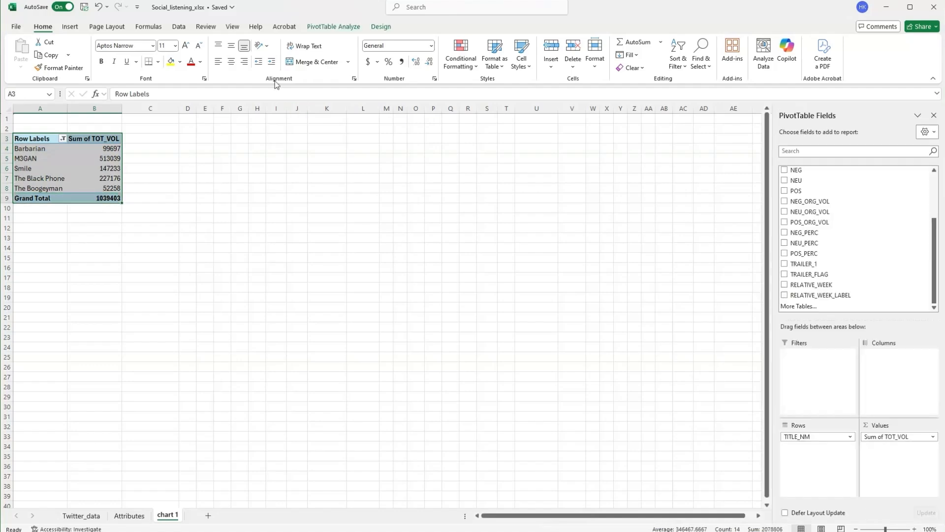
click(70, 26)
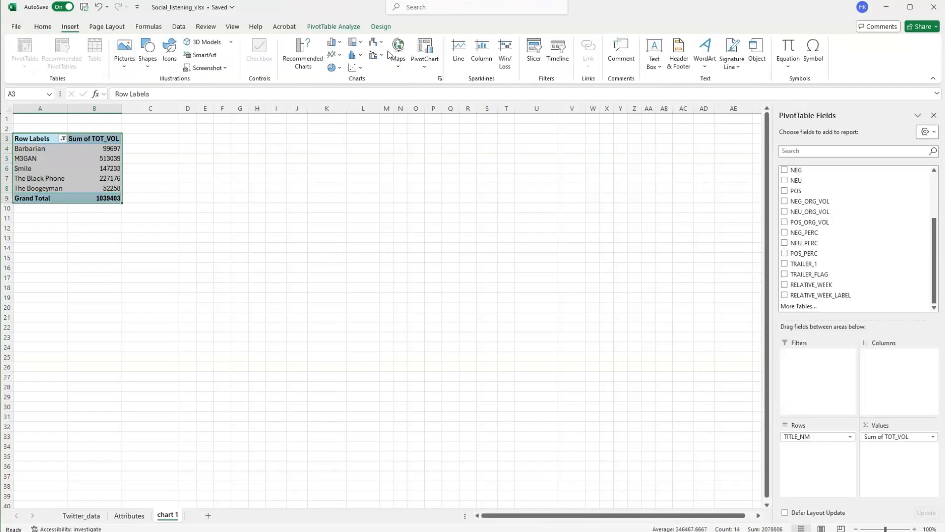
click(338, 43)
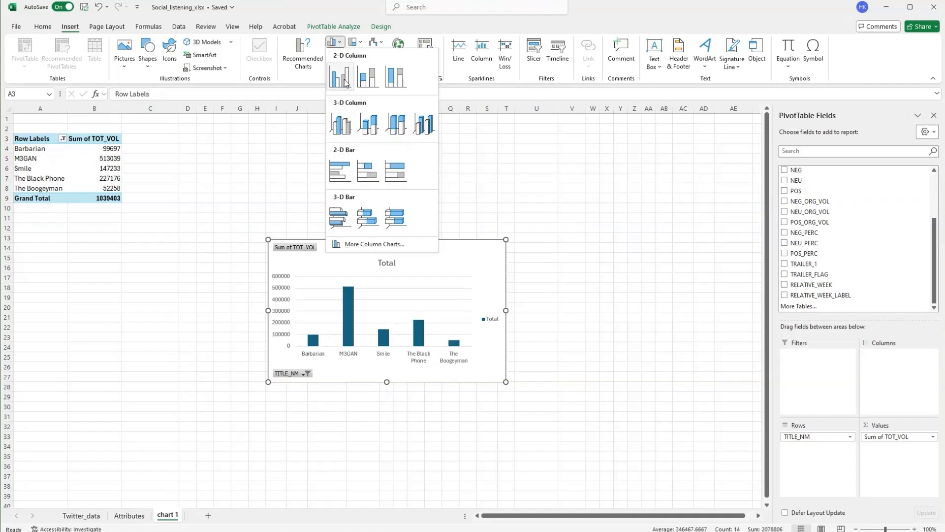
click(351, 179)
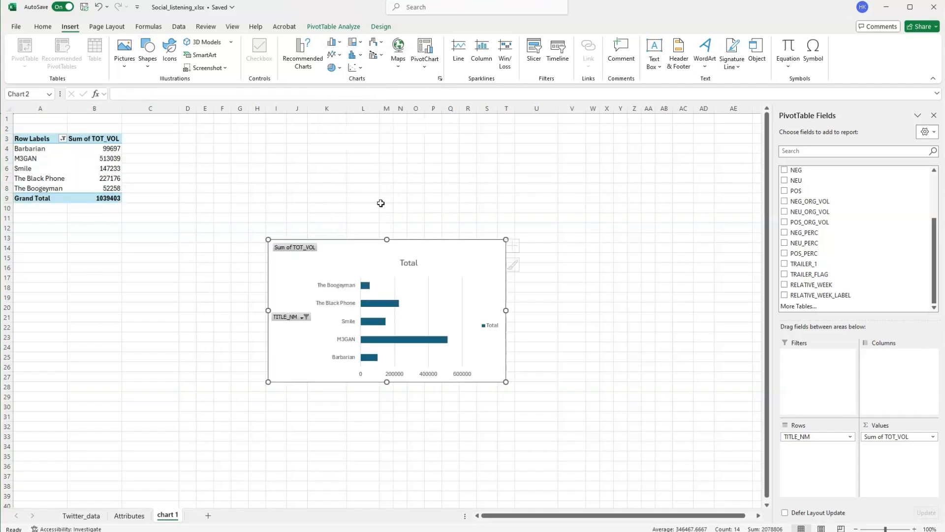
Sort the chart's TITLE_NM categories in descending order by Sum of TOT_VOL.
click(301, 317)
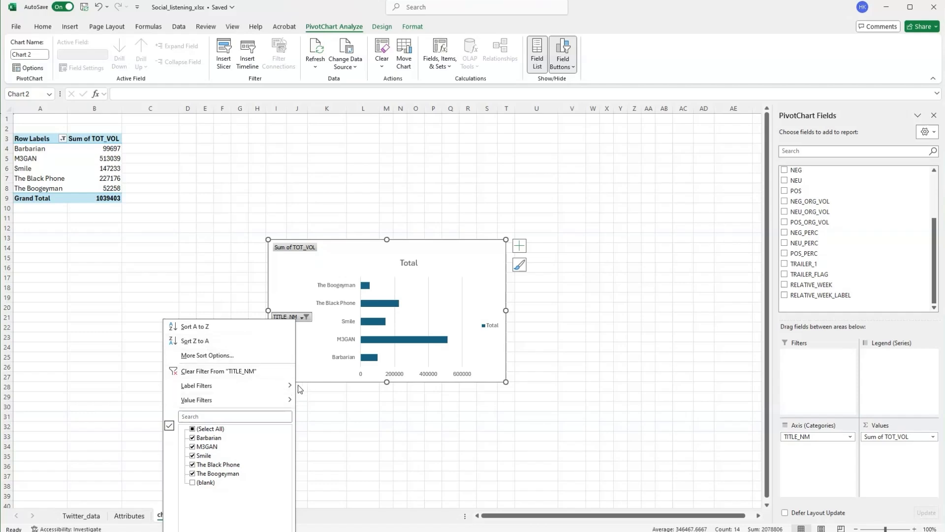
click(256, 353)
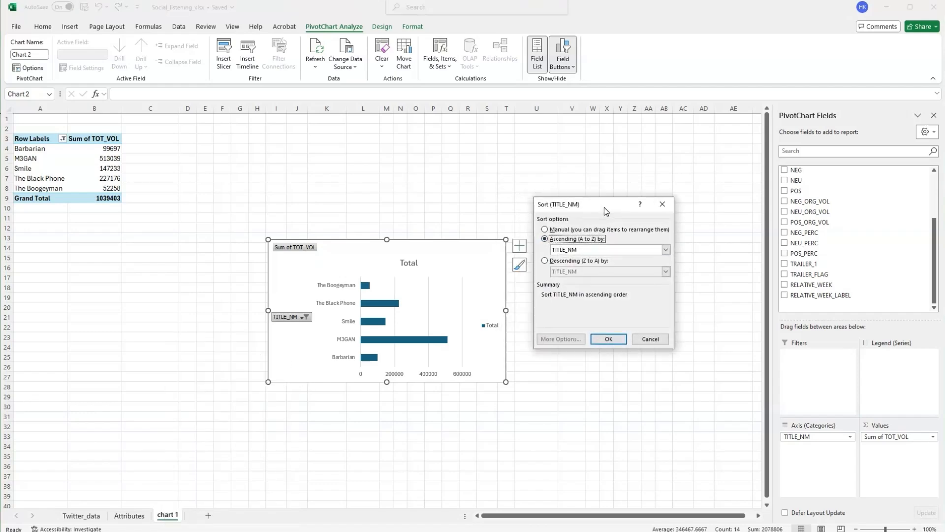
click(666, 250)
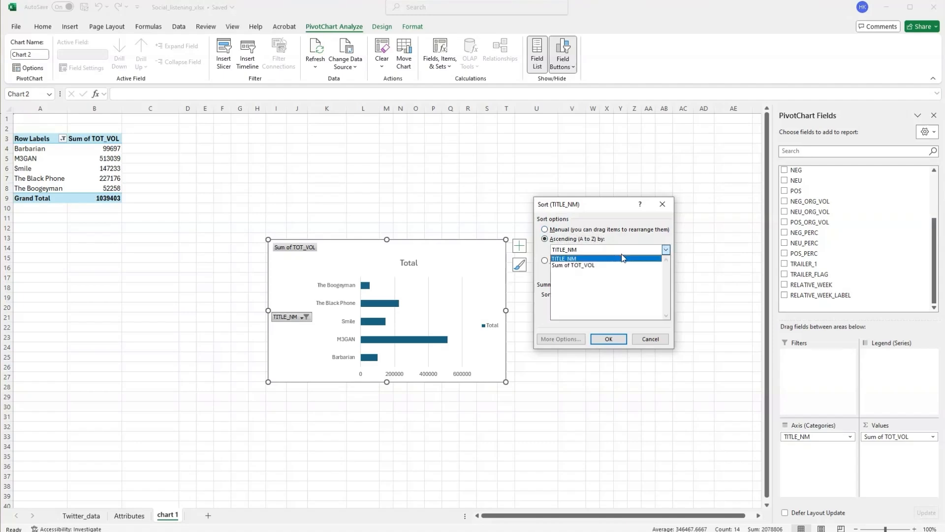
click(617, 271)
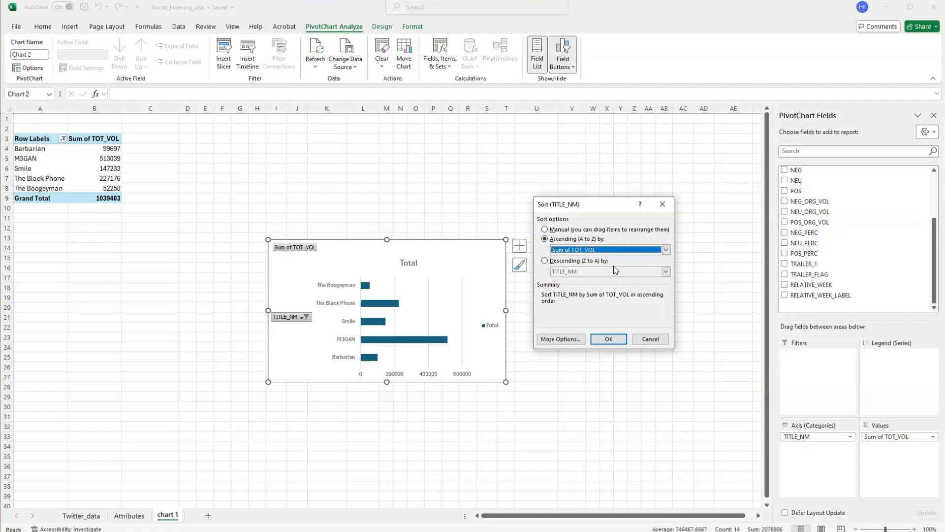
click(552, 261)
click(666, 272)
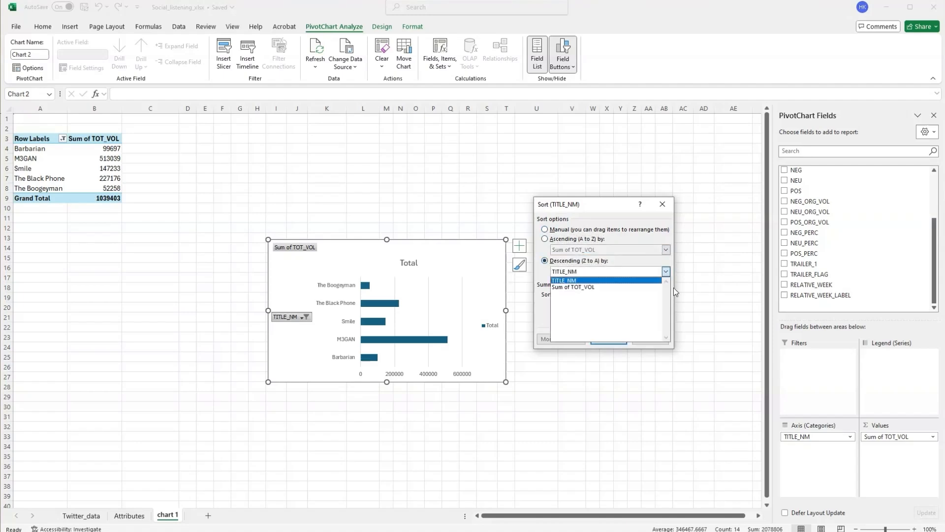
click(610, 291)
click(612, 340)
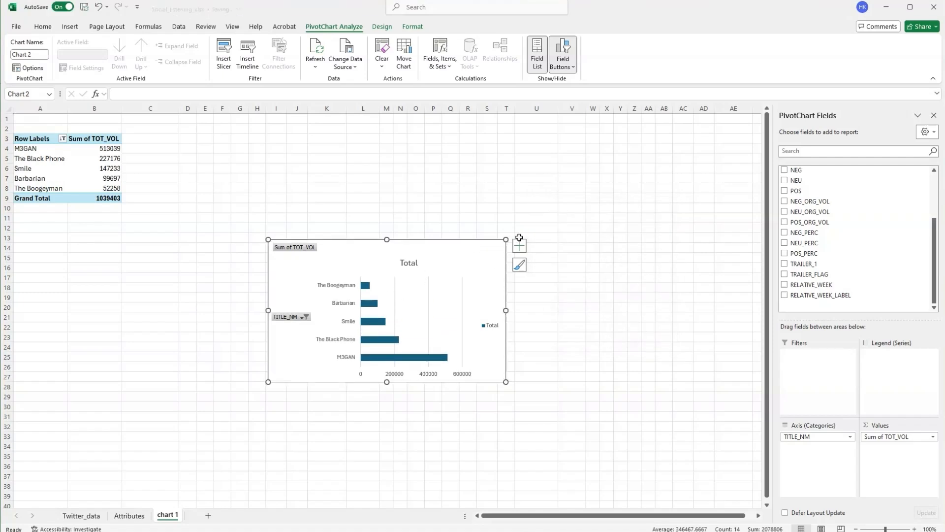
Undo the descending sort and sort the chart's TITLE_NM categories in ascending order by Sum of TOT_VOL.
key(ctrl+z)
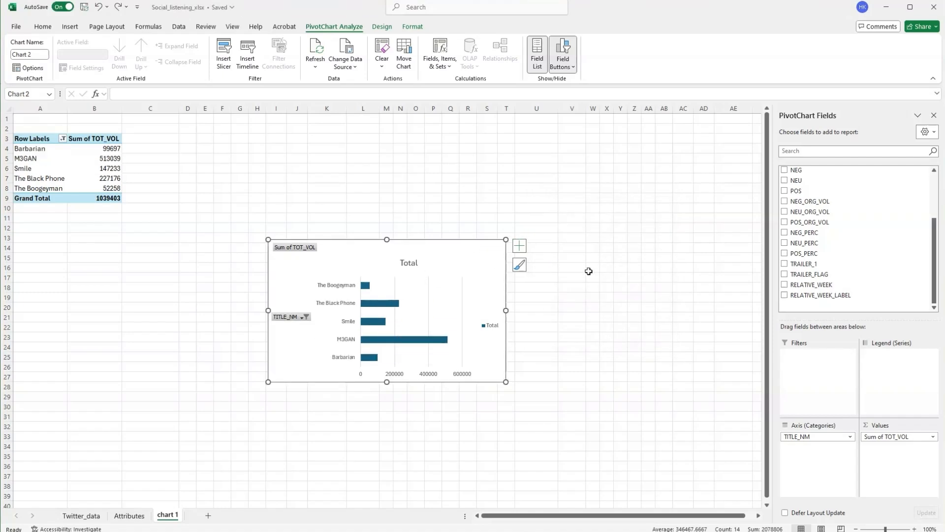
click(298, 316)
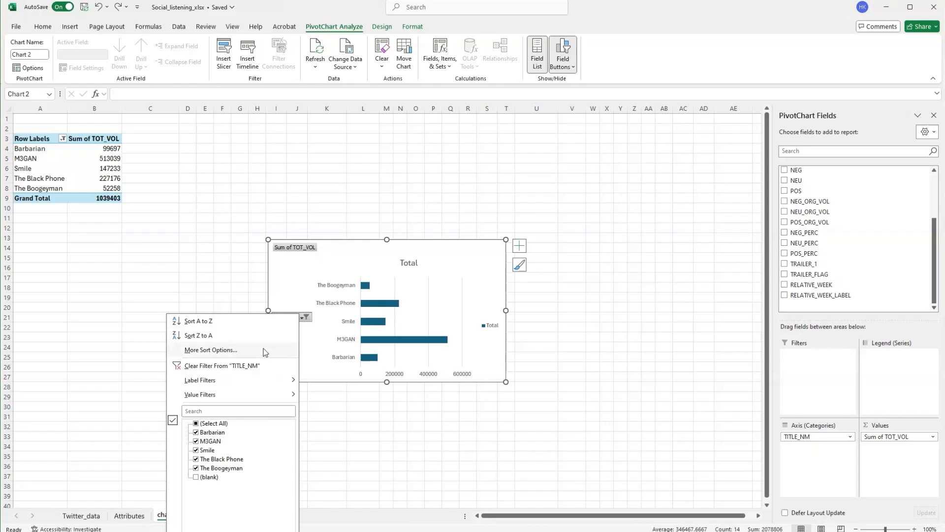
click(212, 350)
click(602, 250)
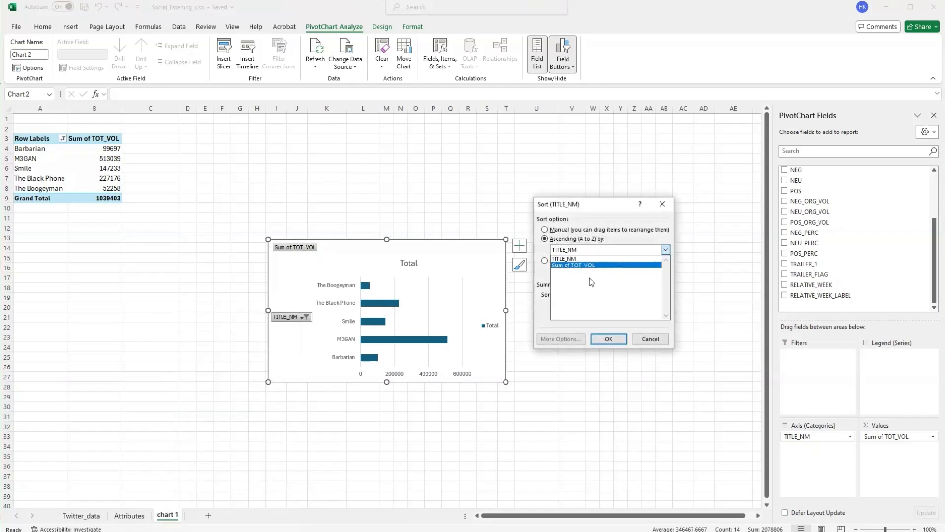
click(589, 267)
click(608, 339)
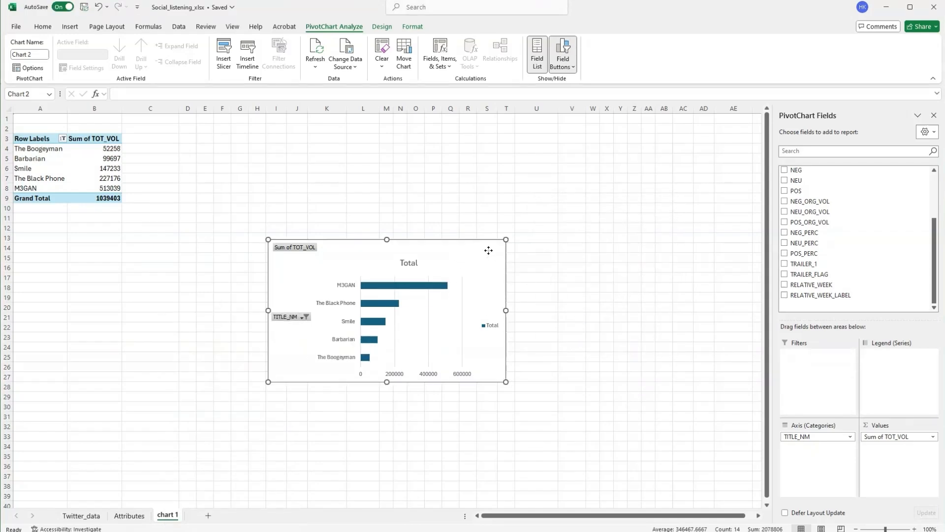
Enlarge the bar chart slightly and place it directly beside the PivotTable, starting at column C near row 3.
drag(456, 253, 393, 214)
drag(443, 344, 463, 350)
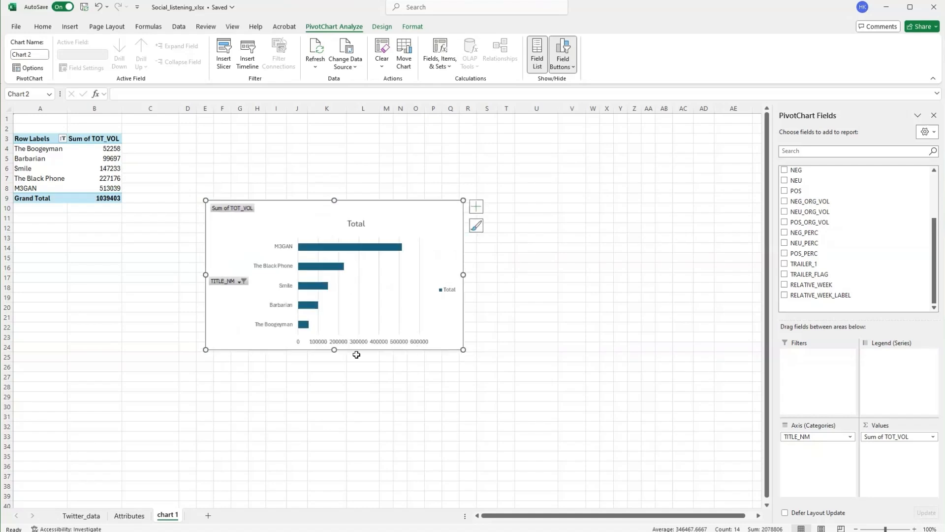
drag(358, 205, 283, 137)
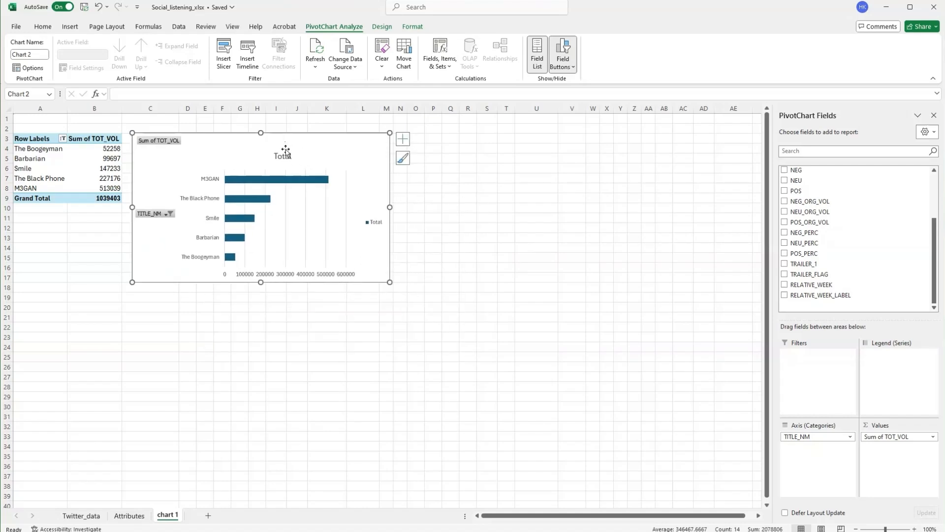
Change the chart title to "TOTAL VOLUME BY TITLE" and shift it toward the chart's horizontal centre.
click(285, 156)
drag(281, 146, 254, 143)
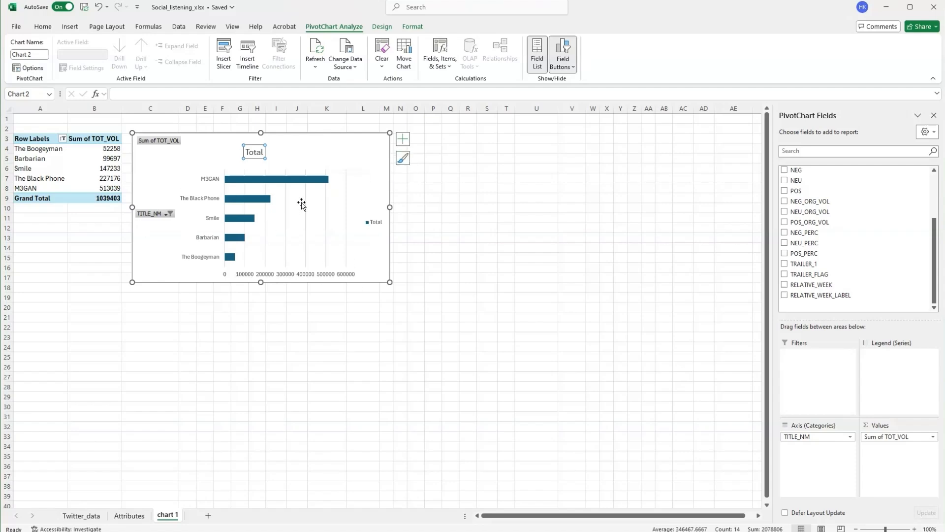
double_click(254, 152)
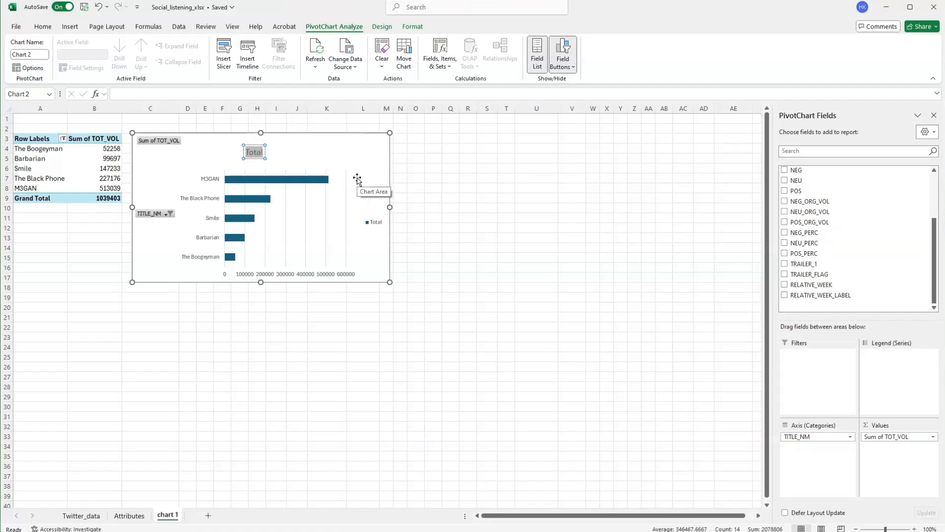
text(TOTAL VOLUME)
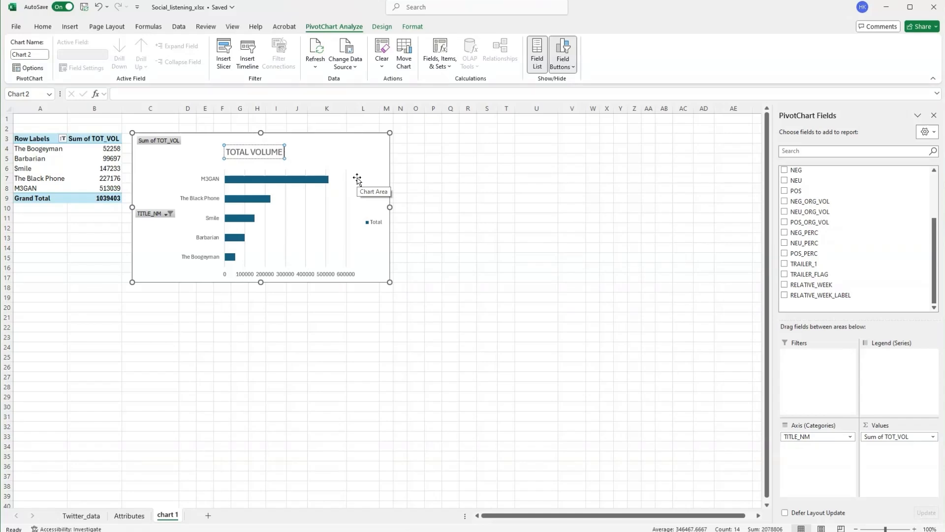
text( BY TITLE)
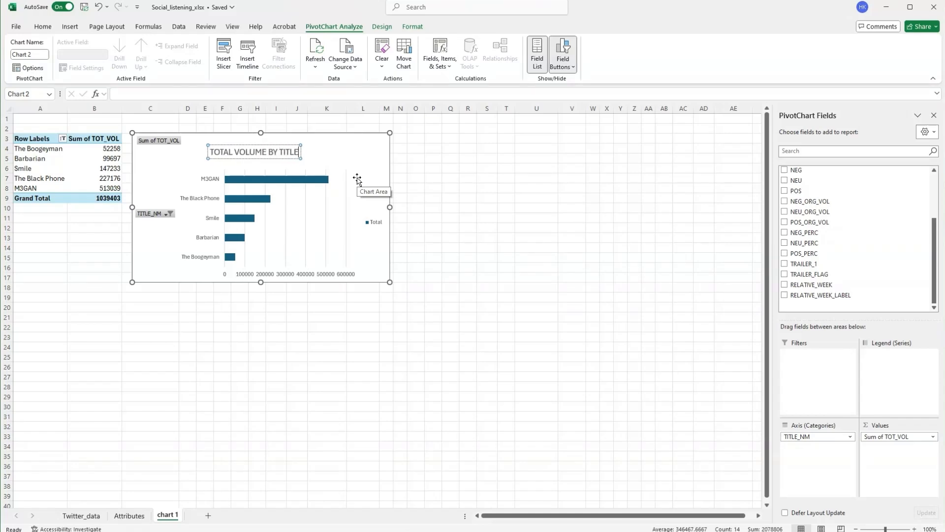
click(365, 155)
click(289, 150)
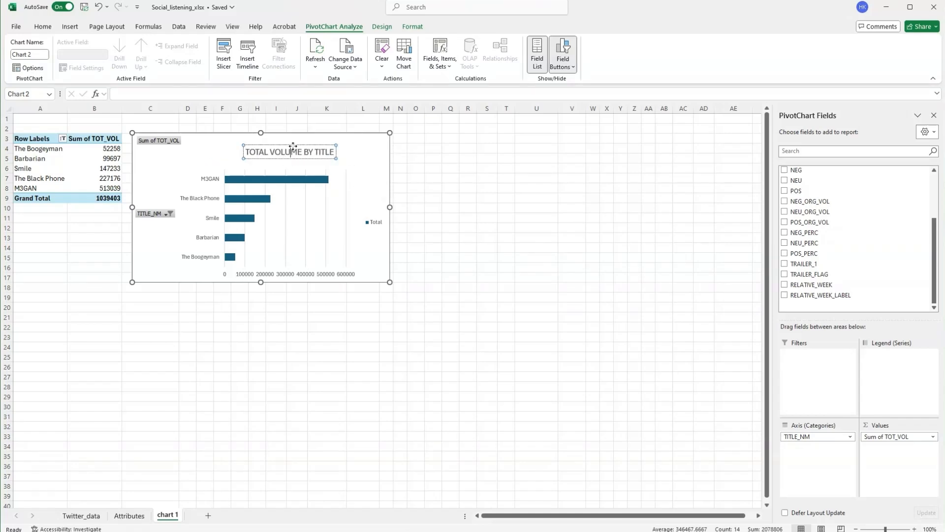
drag(292, 149, 258, 149)
Make the chart title bold and set its font size to 18.
click(42, 26)
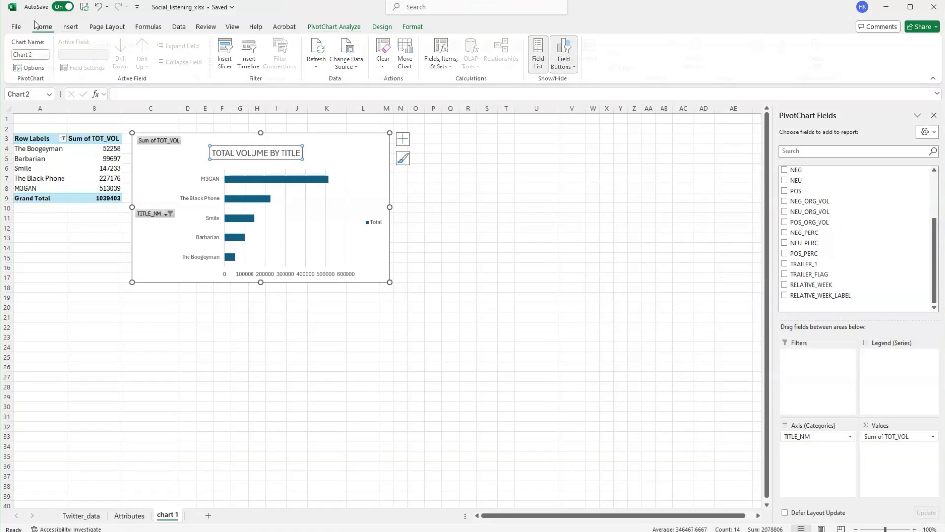
click(101, 61)
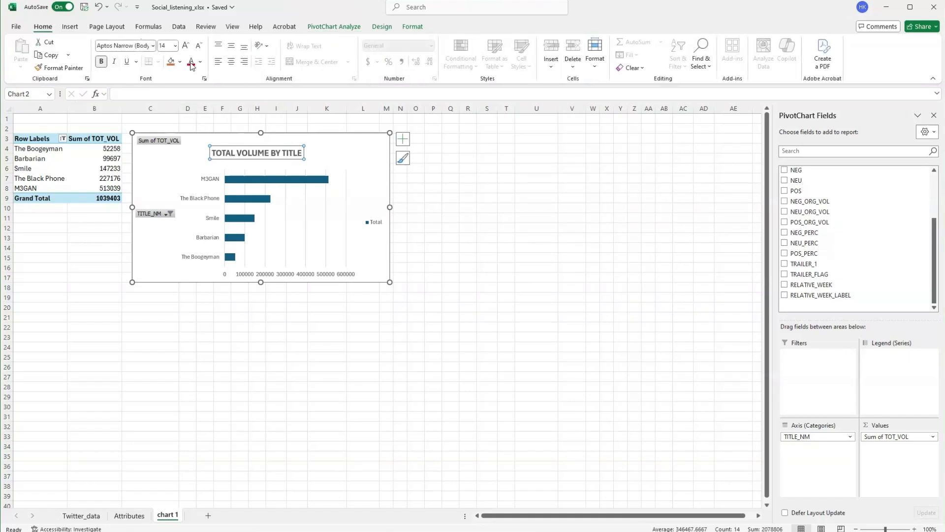
click(185, 45)
click(186, 46)
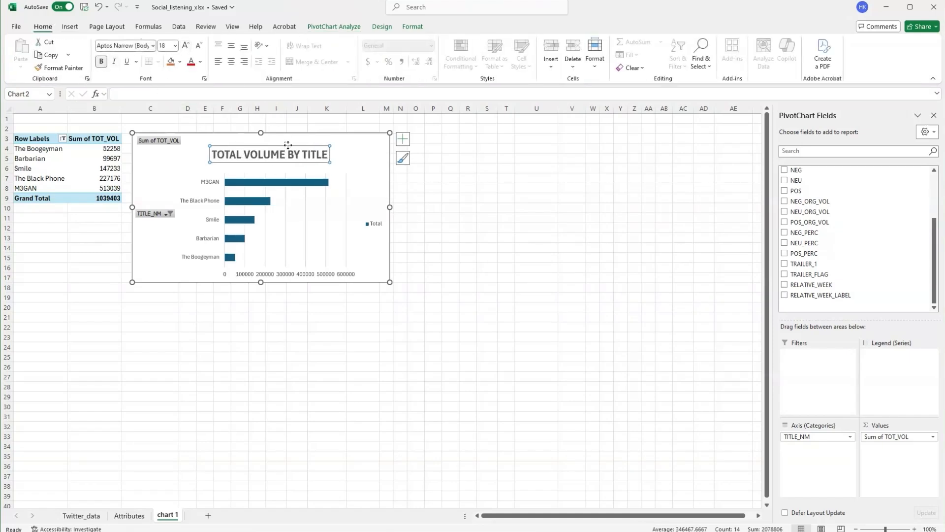
Fine-tune the chart title's position above the bars and delete the chart's Total legend.
click(374, 226)
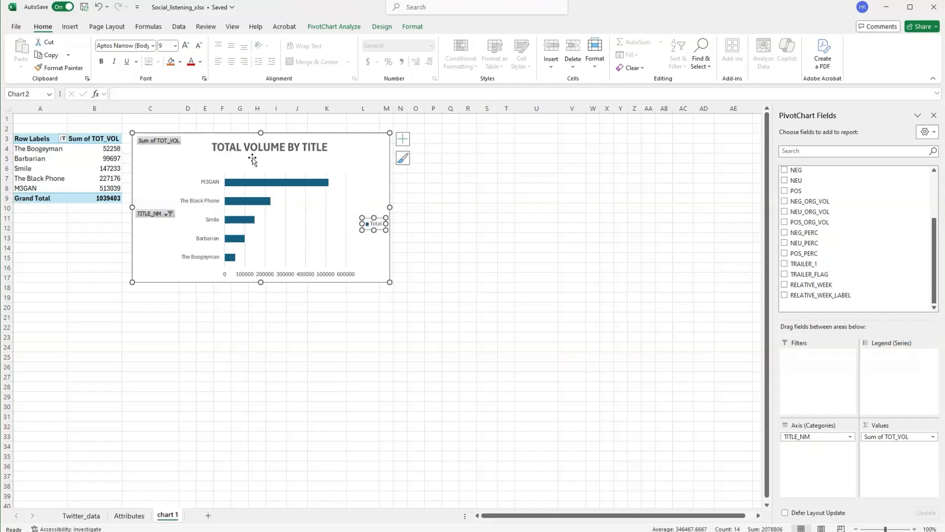
click(275, 150)
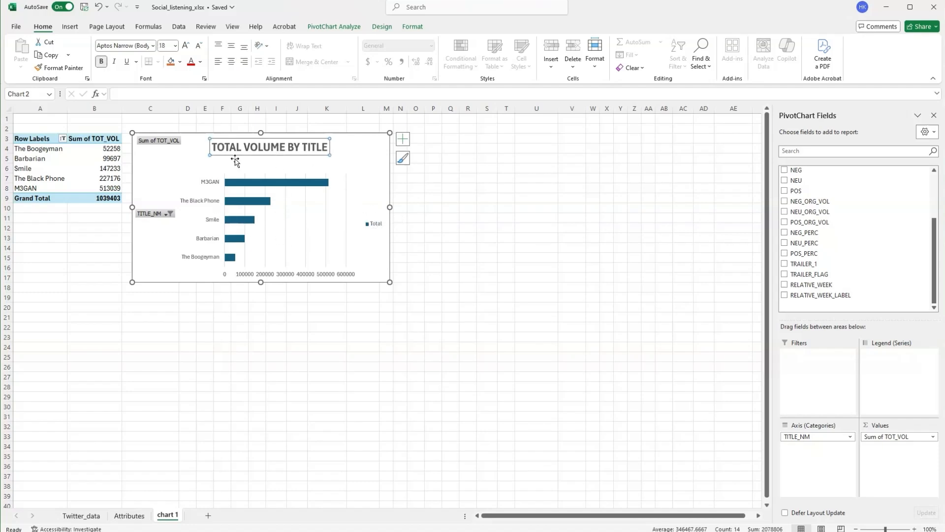
drag(274, 156, 275, 160)
click(376, 224)
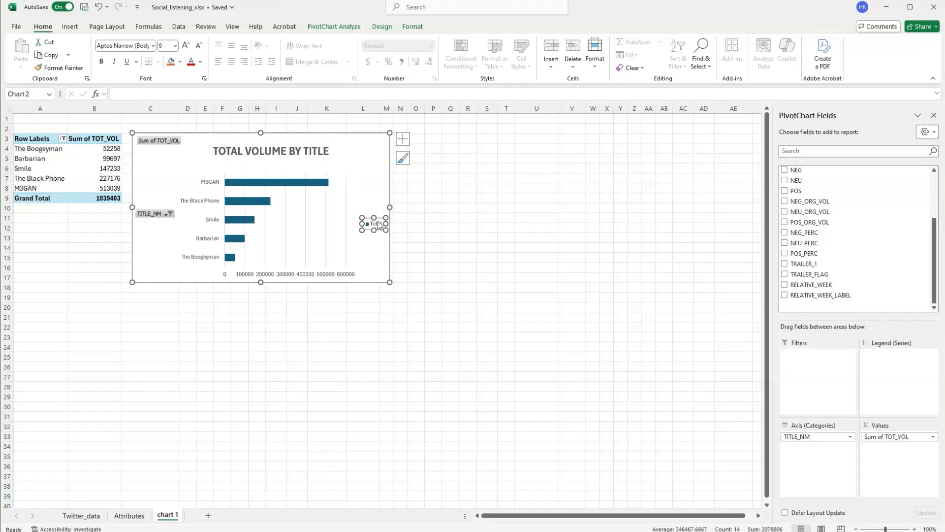
key(Delete)
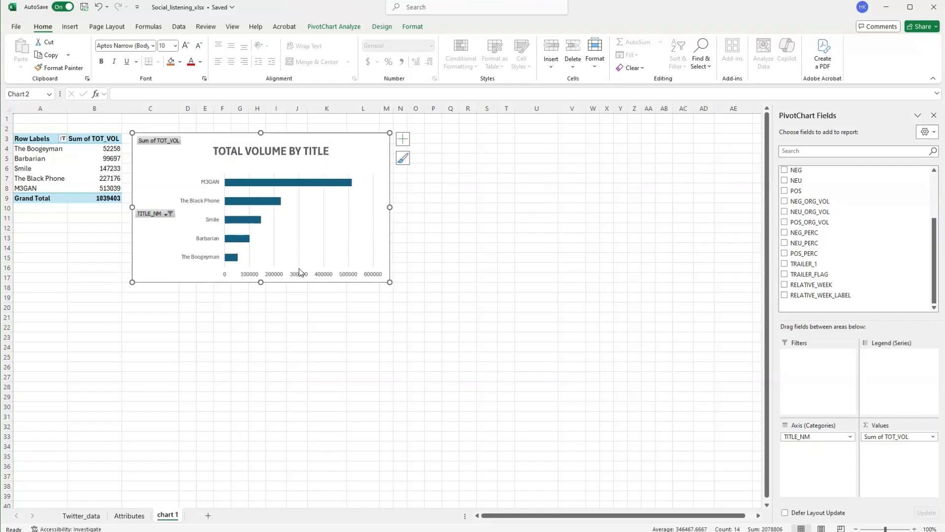
Set the value axis display units to Thousands, with the display units label shown on the chart.
click(300, 275)
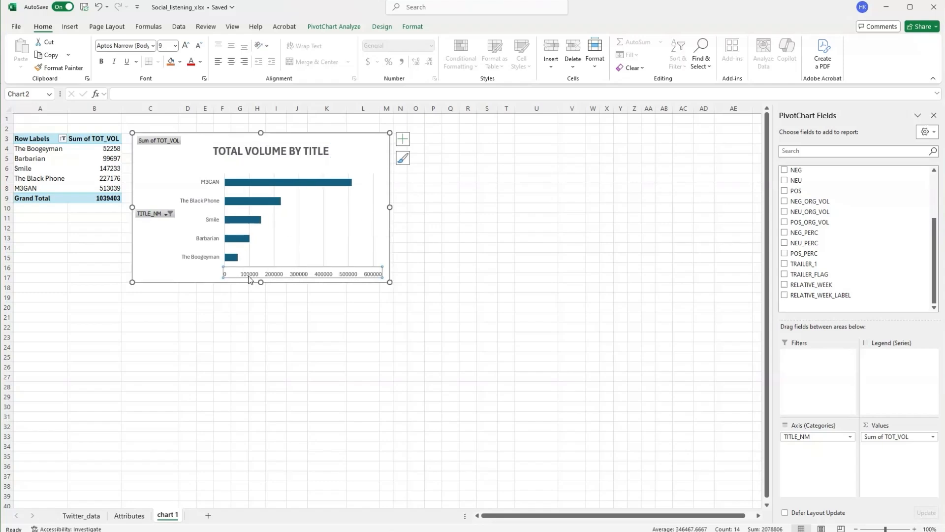
double_click(347, 275)
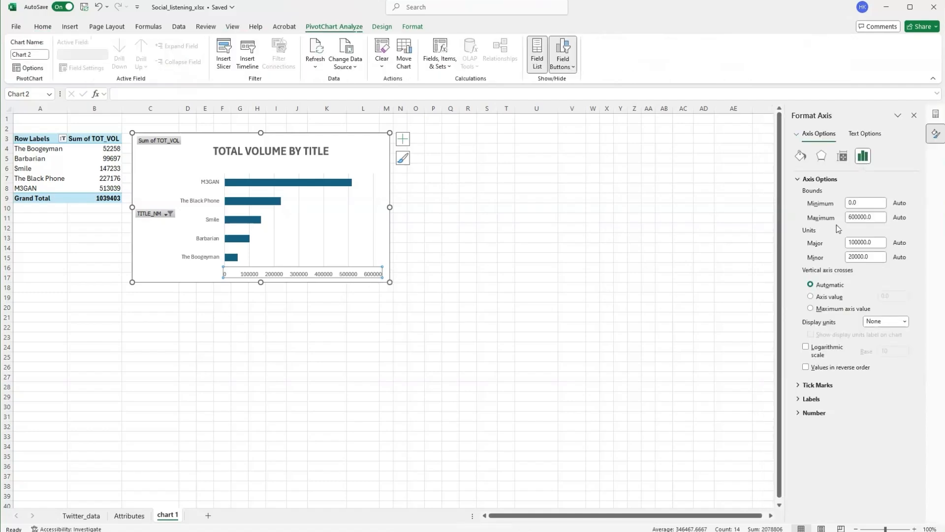
click(904, 322)
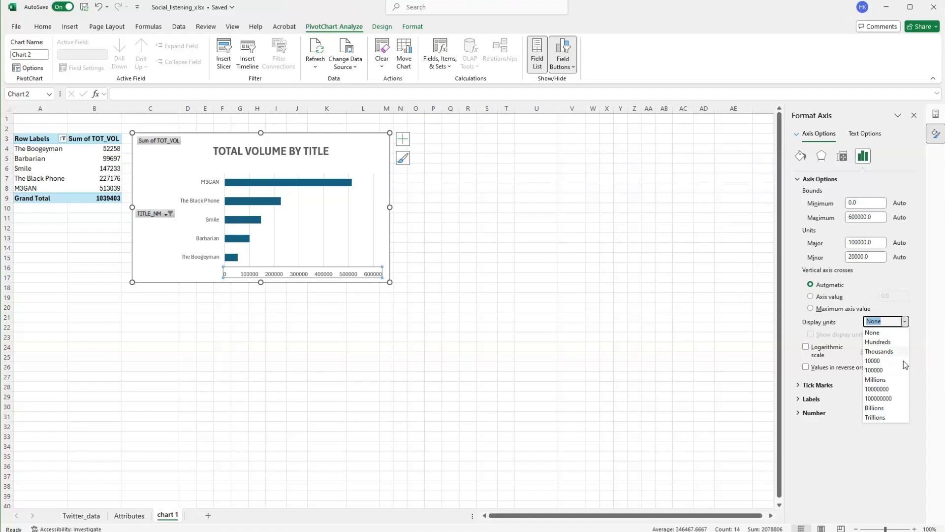
click(880, 351)
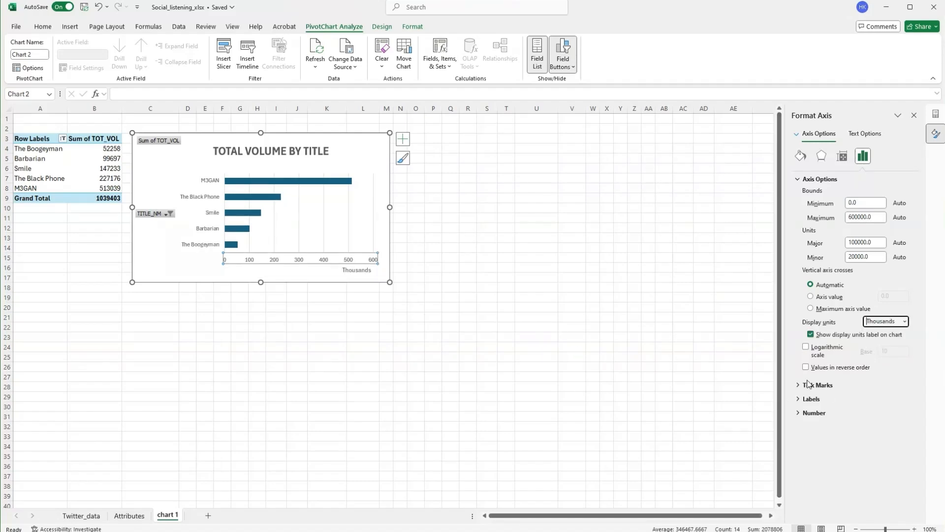
click(817, 335)
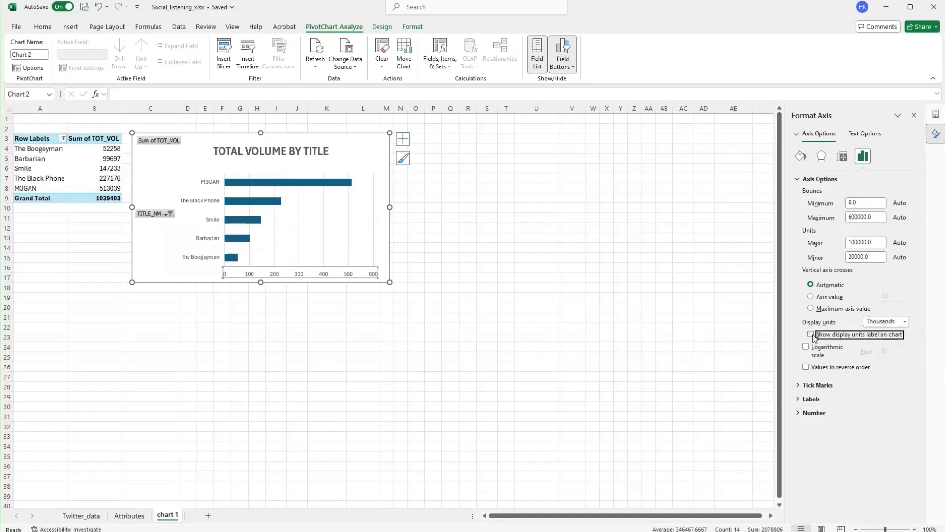
click(811, 335)
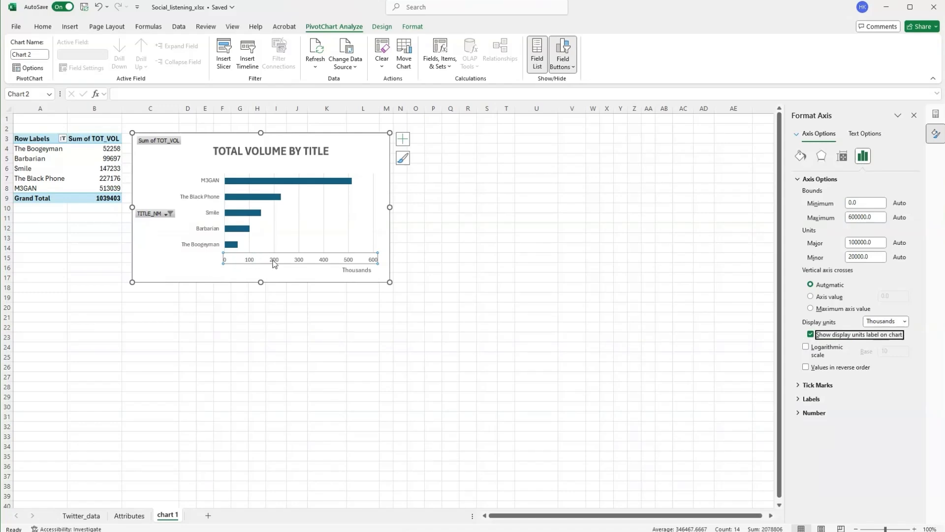
Make the numbers along the chart's value axis bold.
click(366, 276)
click(365, 272)
click(316, 261)
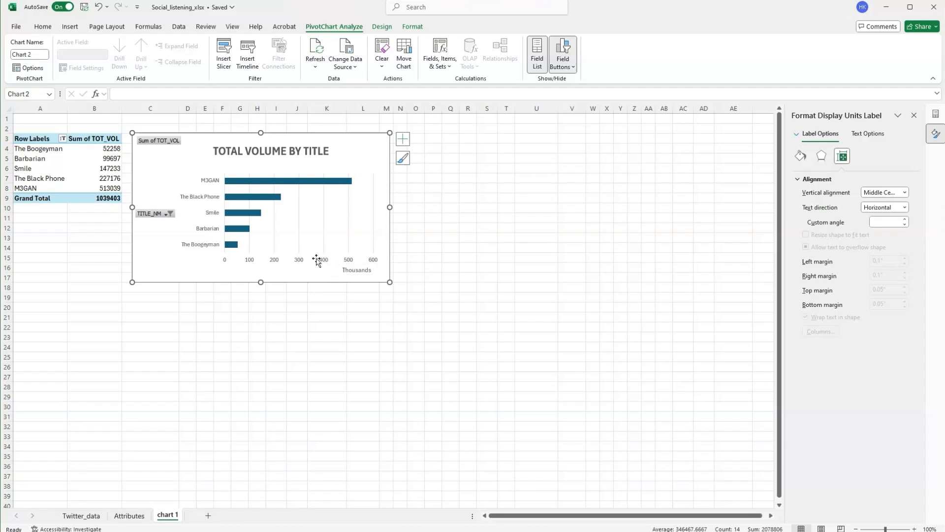
click(301, 258)
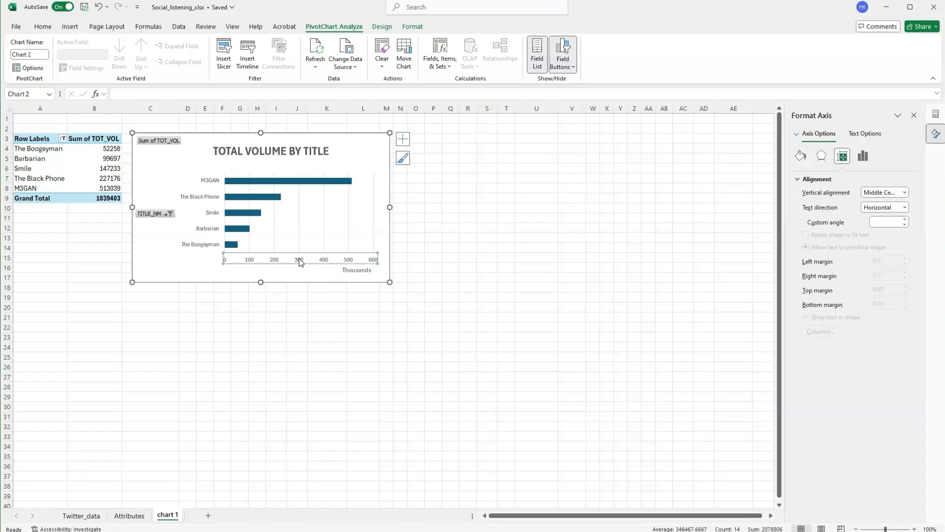
click(285, 273)
Make the film title axis labels bold at font size 10.5 and narrow the chart to end near column K.
click(204, 227)
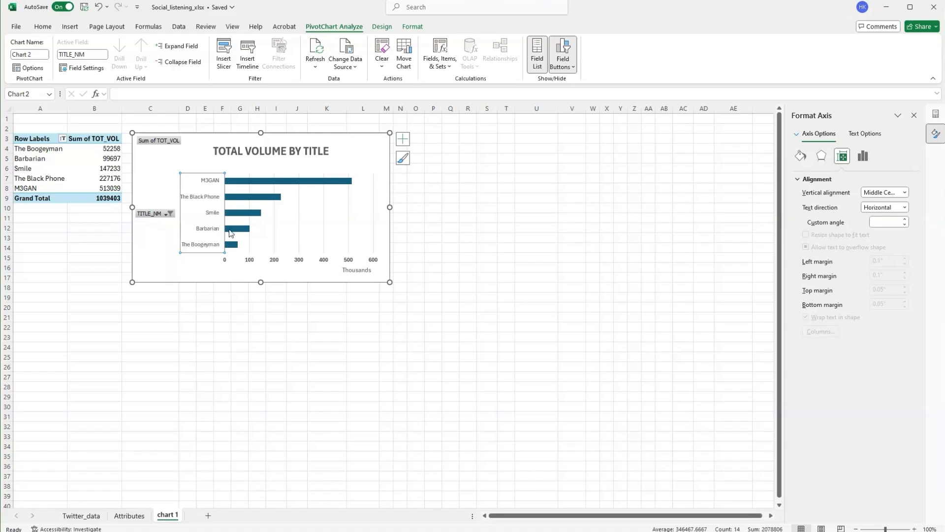
key(ctrl+b)
click(43, 27)
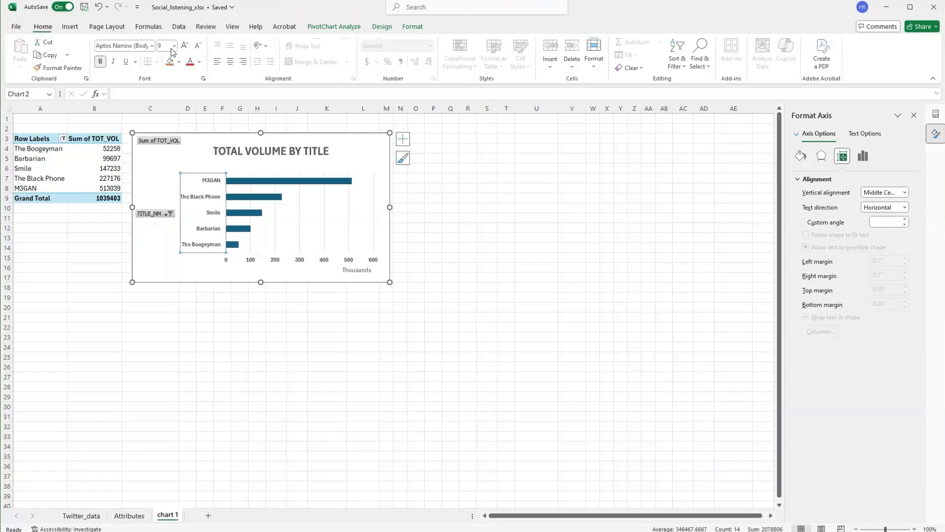
click(184, 46)
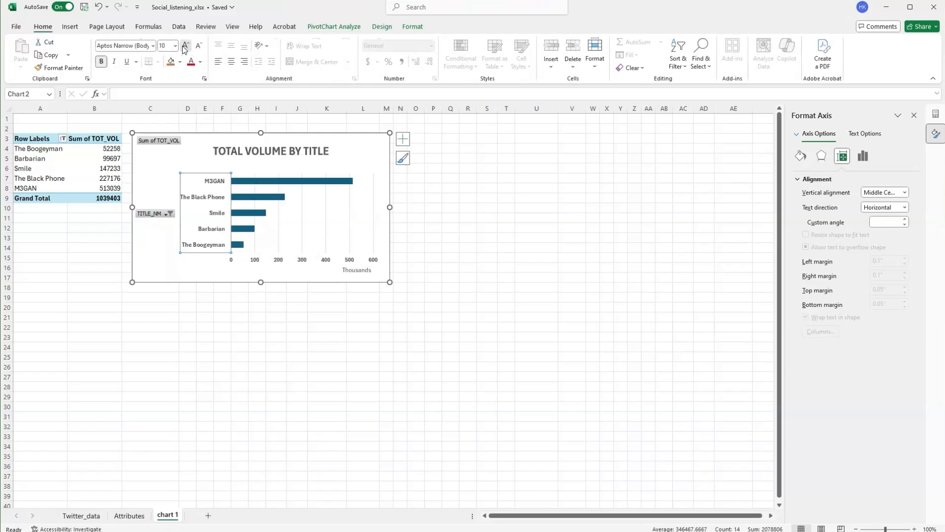
click(200, 156)
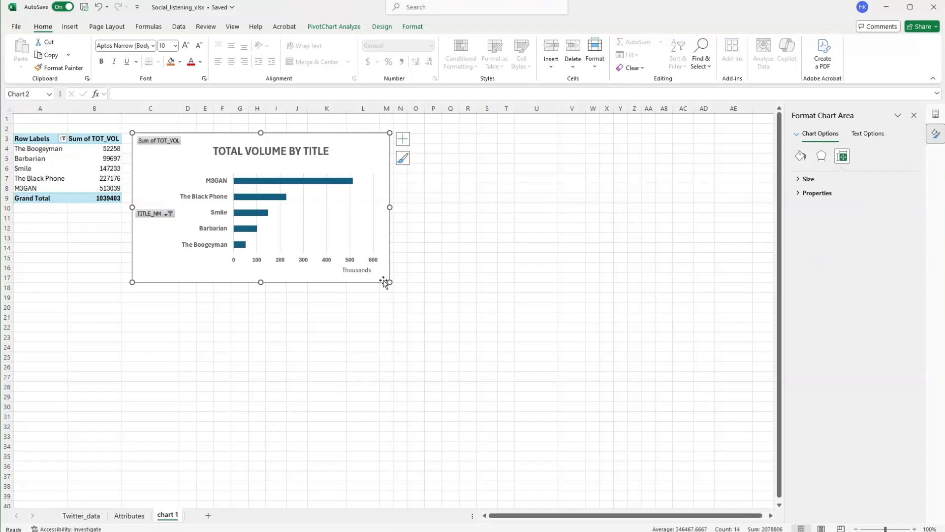
drag(390, 282, 347, 284)
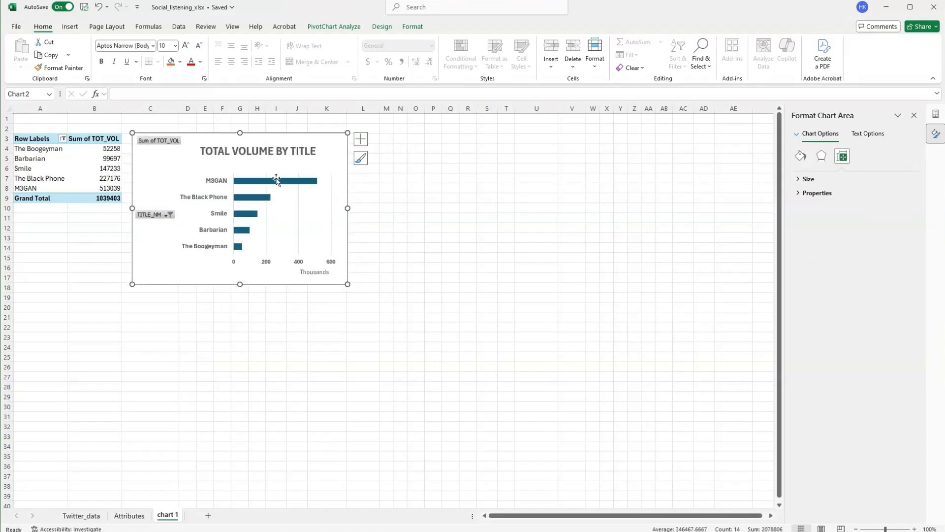
Include the (blank) item in the PivotTable's TITLE_NM filter and select the chart's category axis.
click(63, 139)
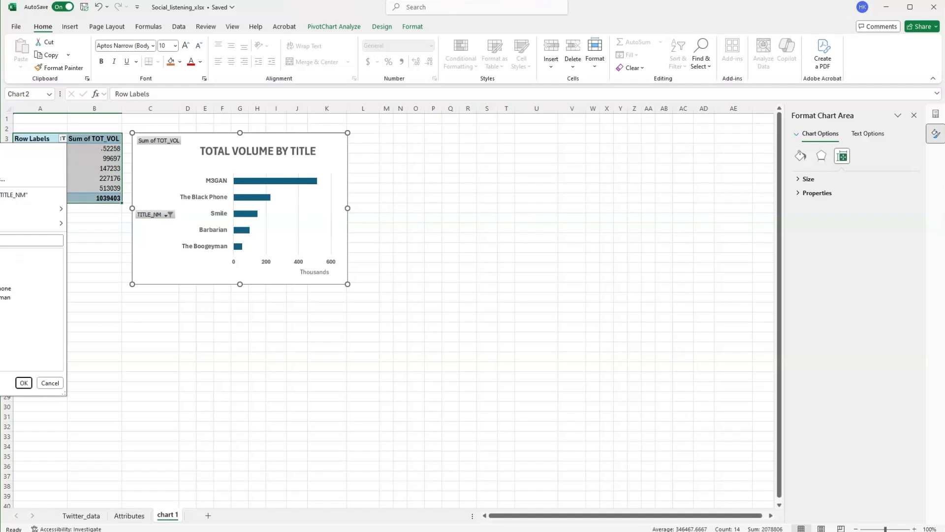
click(23, 383)
click(314, 156)
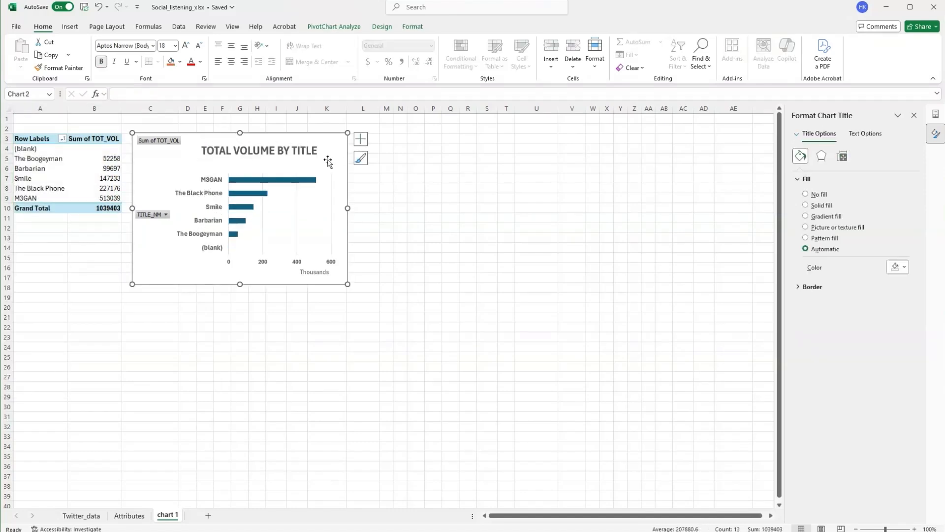
click(328, 162)
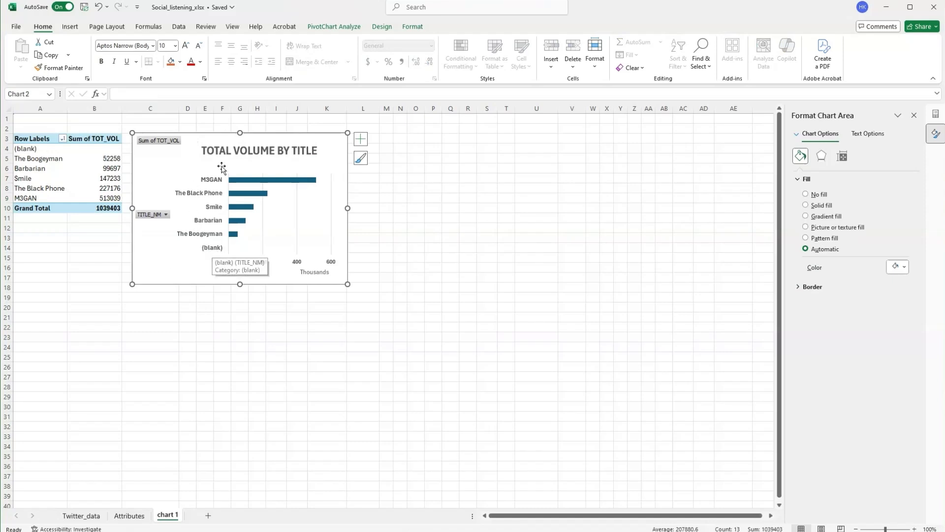
click(211, 248)
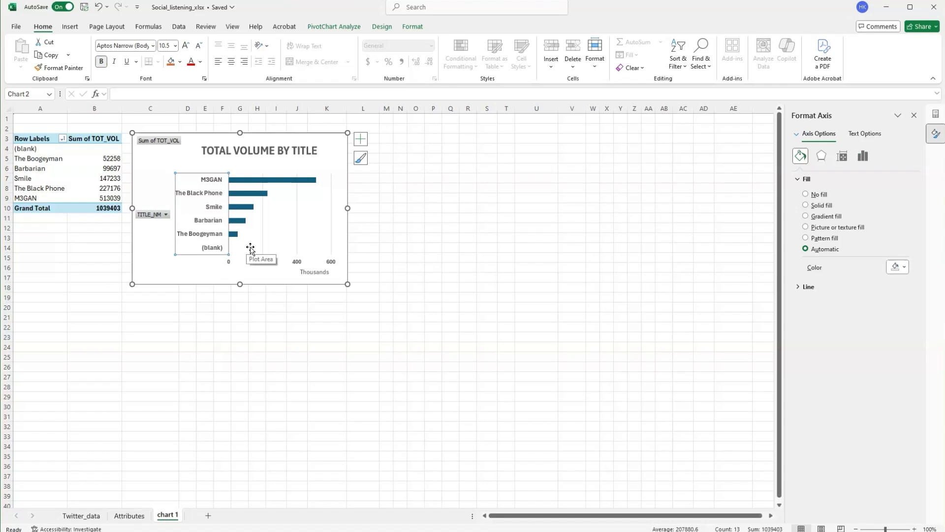
Exclude the (blank) item from the chart's TITLE_NM filter.
key(ctrl+z)
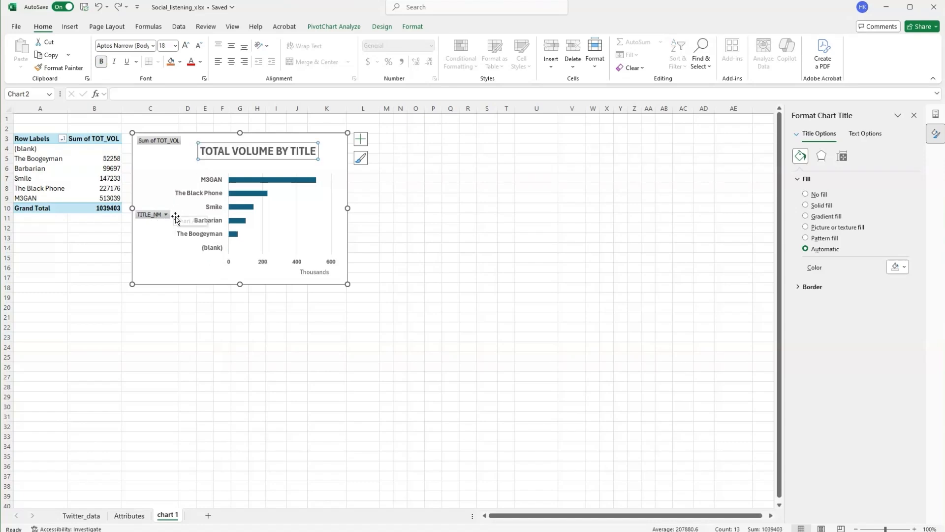
click(163, 215)
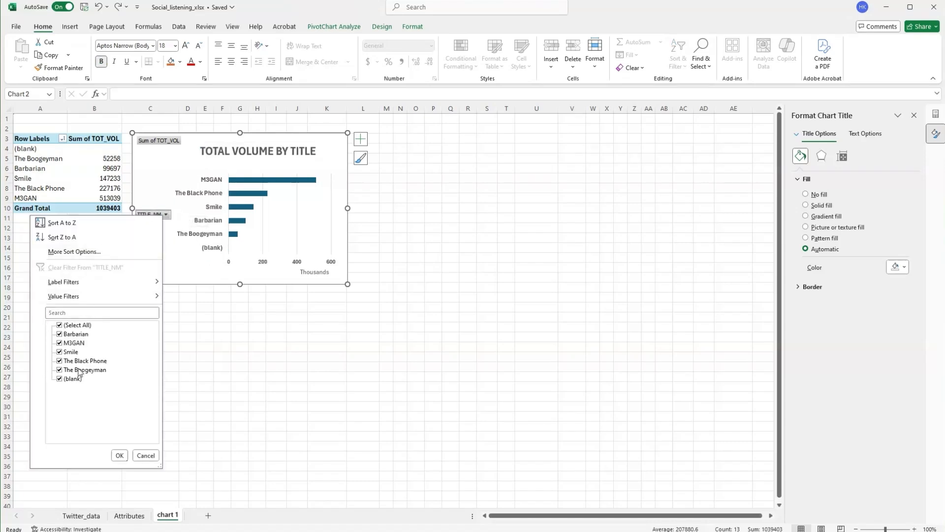
click(59, 378)
click(119, 455)
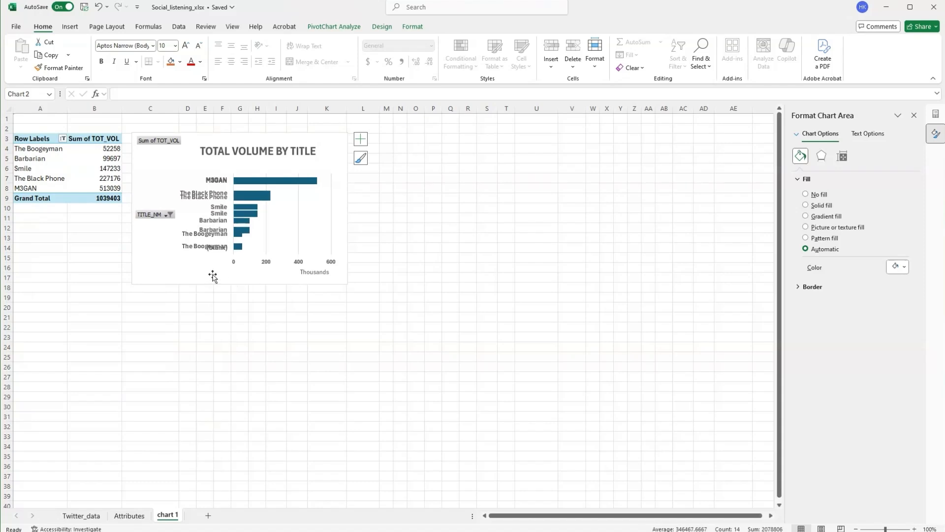
click(197, 271)
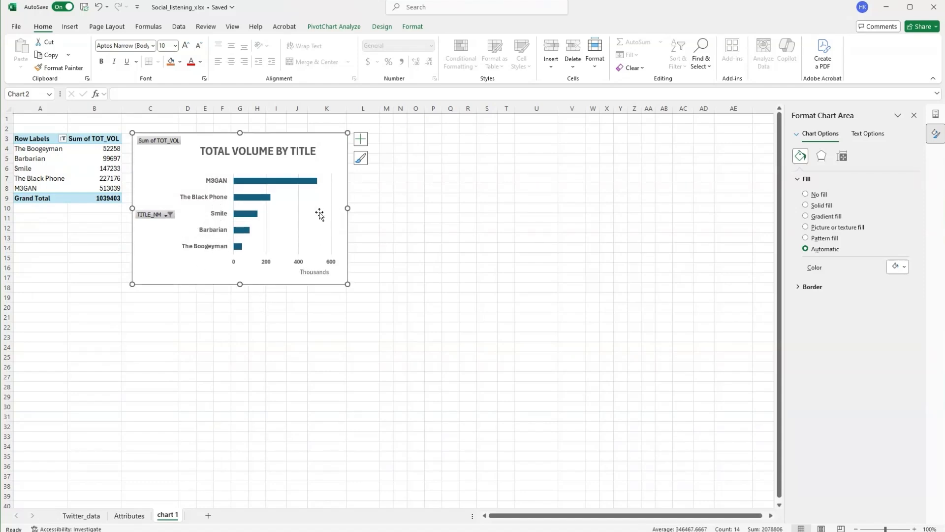
Set the chart's vertical major gridlines to No line.
click(331, 231)
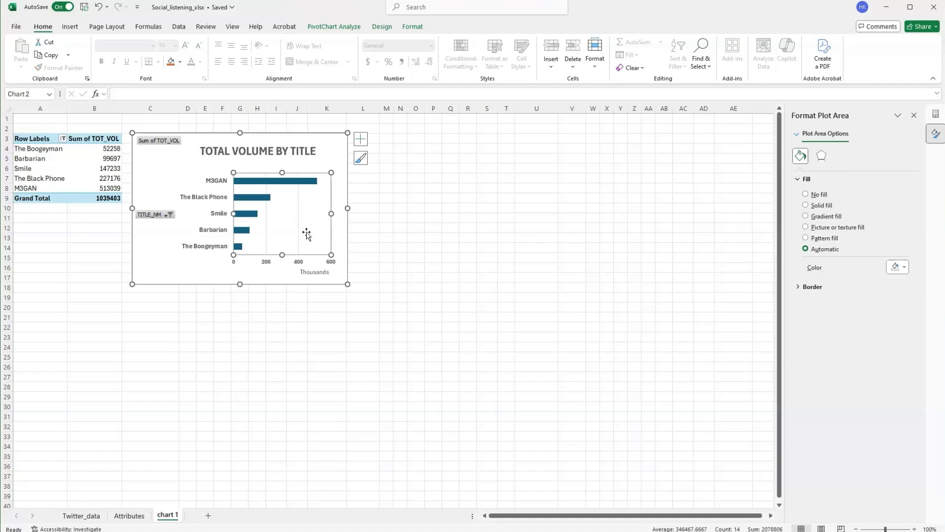
click(298, 231)
right_click(299, 231)
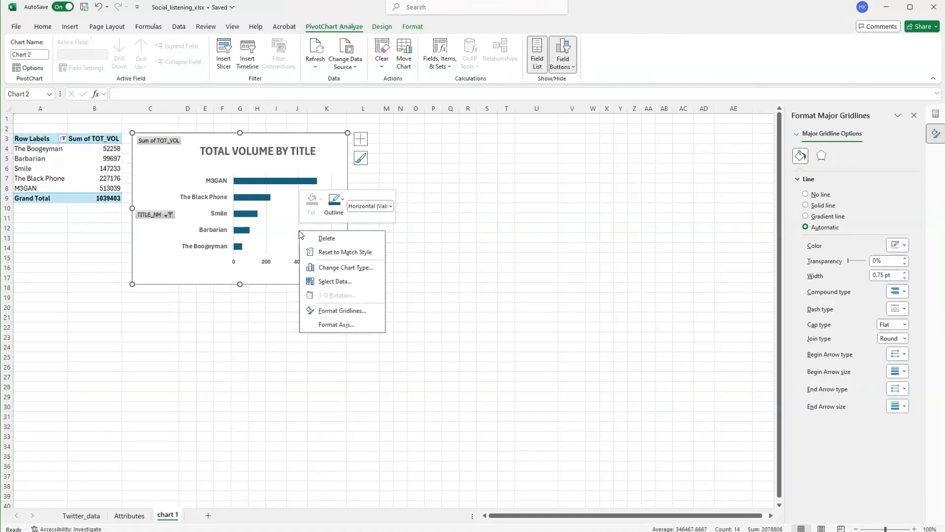
click(890, 174)
click(806, 195)
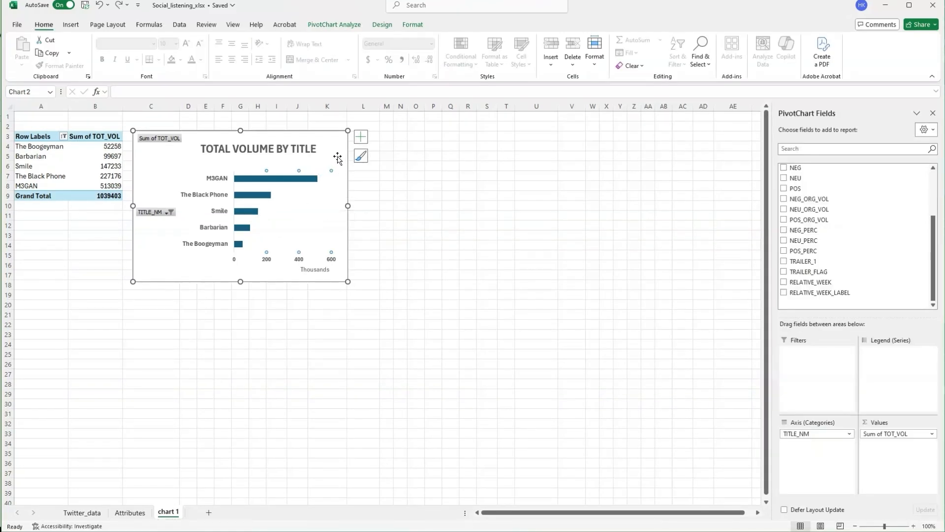
Add data labels to the bars of the total volume chart.
click(367, 144)
click(344, 152)
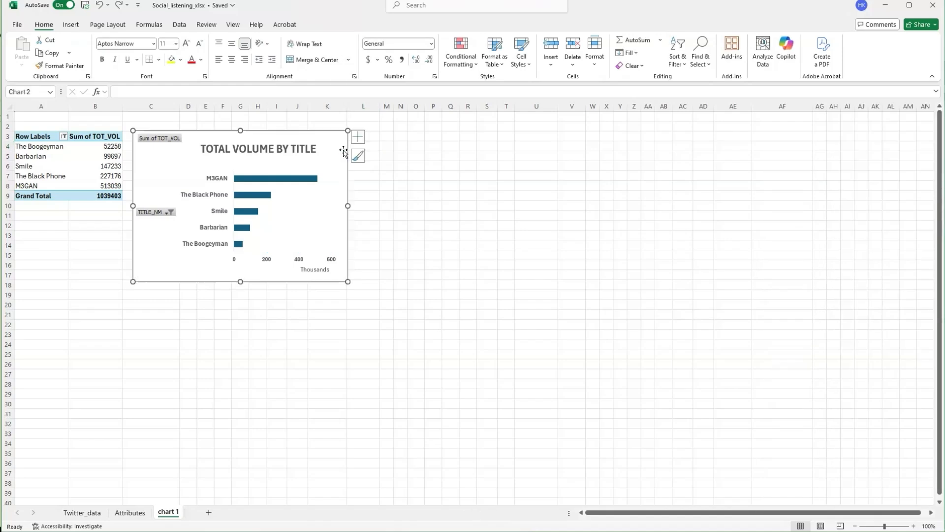
click(359, 137)
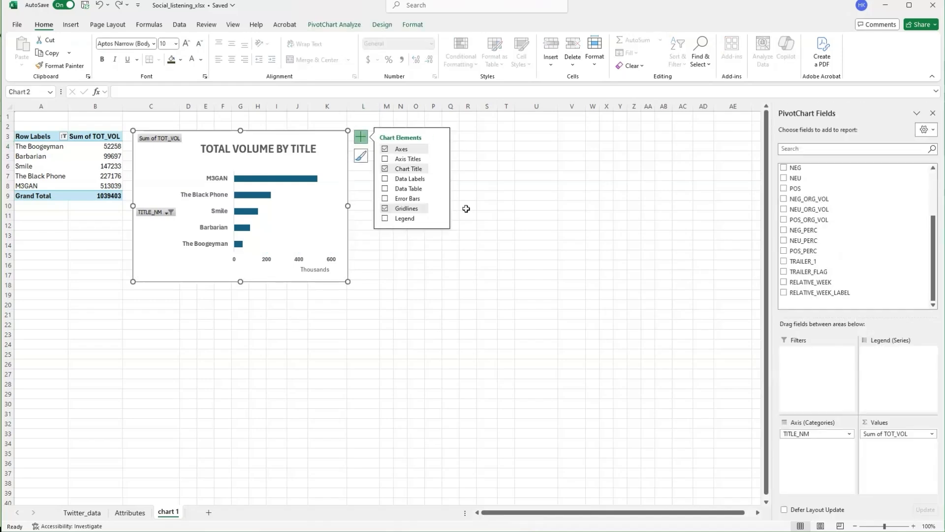
click(386, 179)
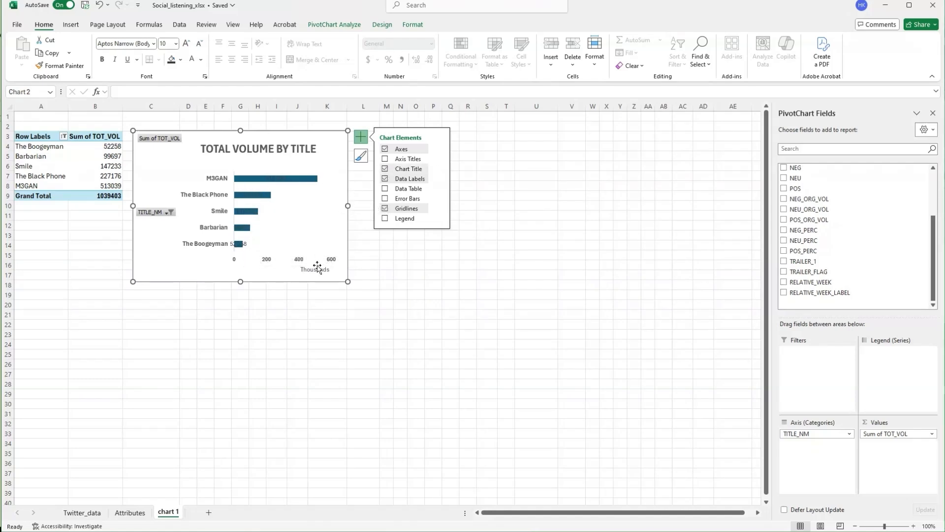
Give the chart a dark gray background with white text and widen it into column L.
click(279, 179)
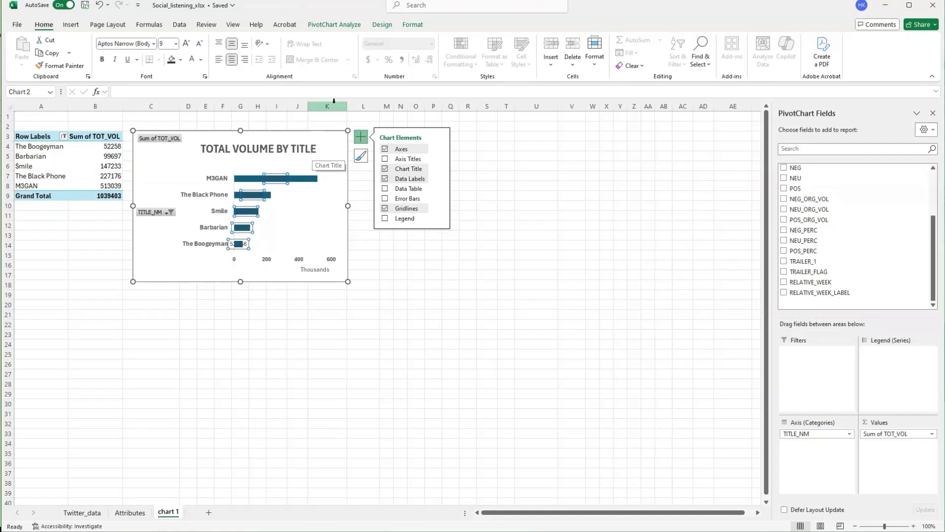
click(326, 139)
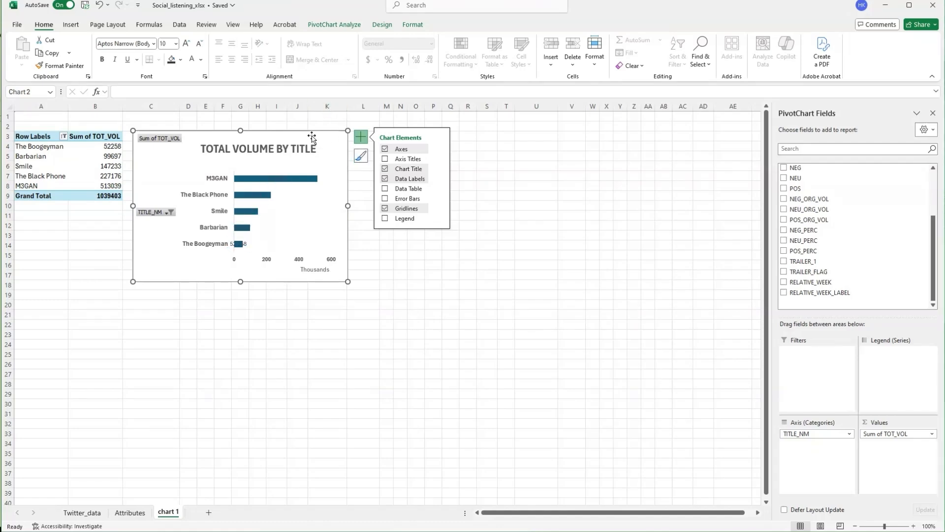
click(181, 60)
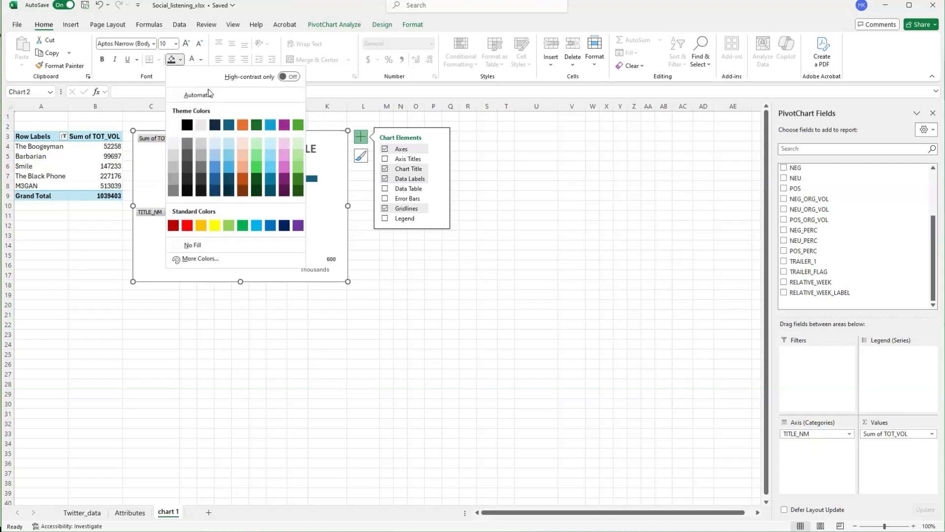
click(201, 189)
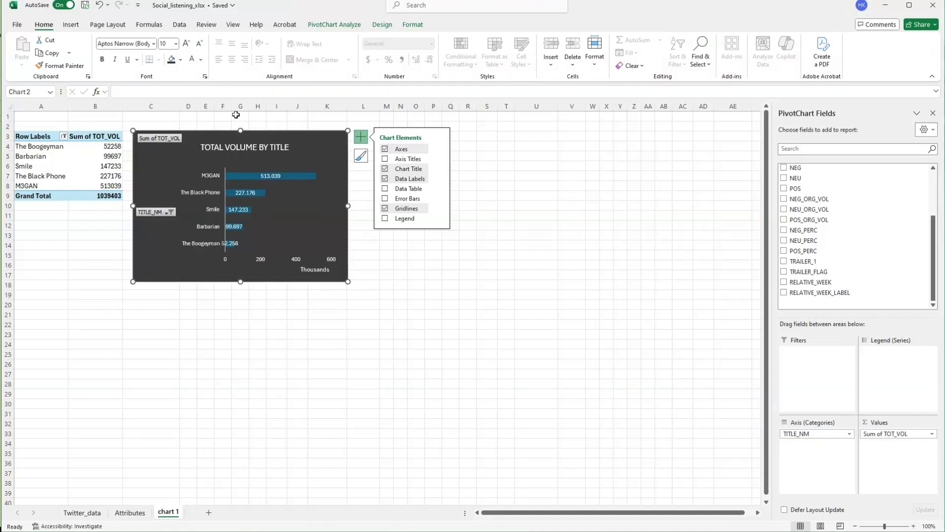
drag(347, 203, 363, 204)
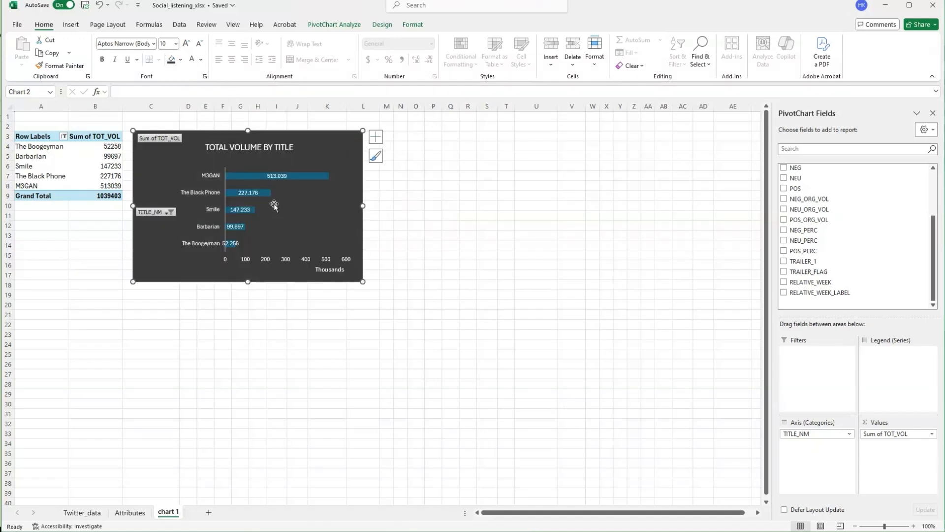
Make all text in the total volume chart bold.
click(239, 243)
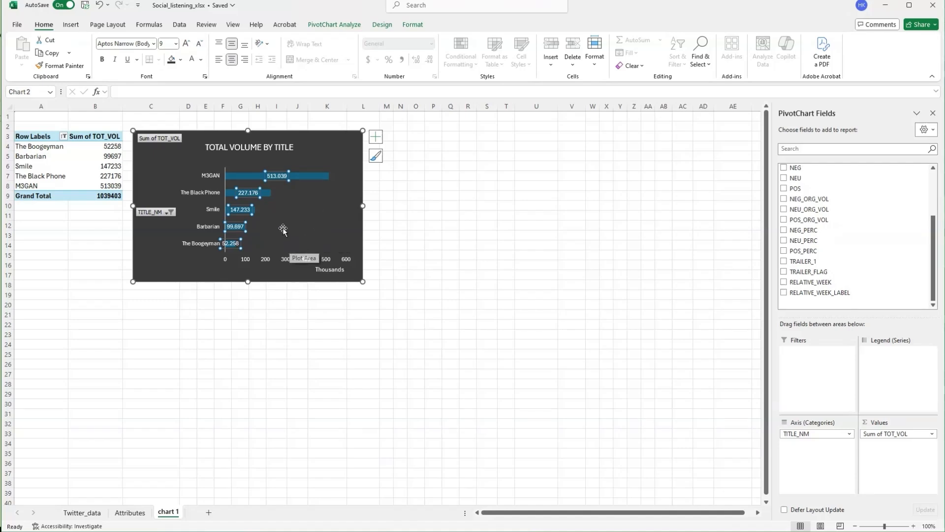
click(267, 138)
key(ctrl+b)
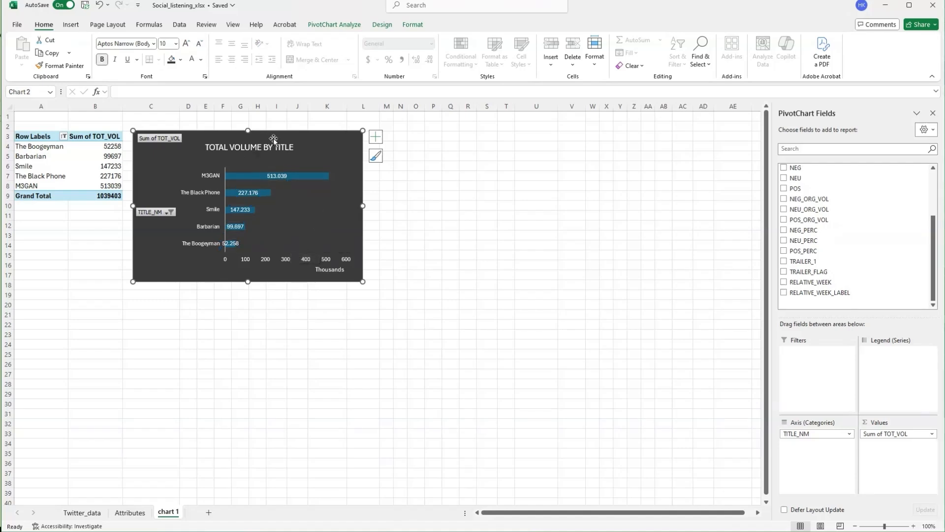
Set the chart title's font size to 18 and the film title axis labels to 10.5.
click(249, 147)
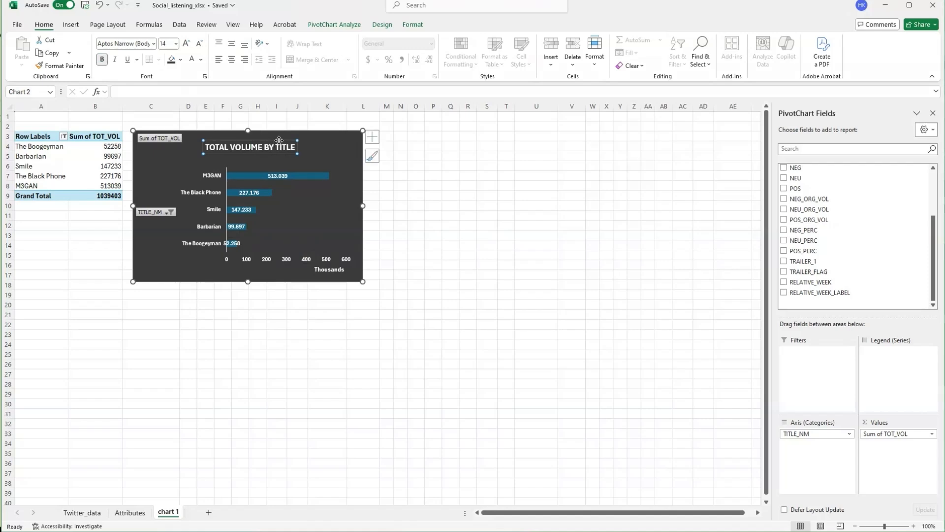
click(187, 44)
click(187, 44)
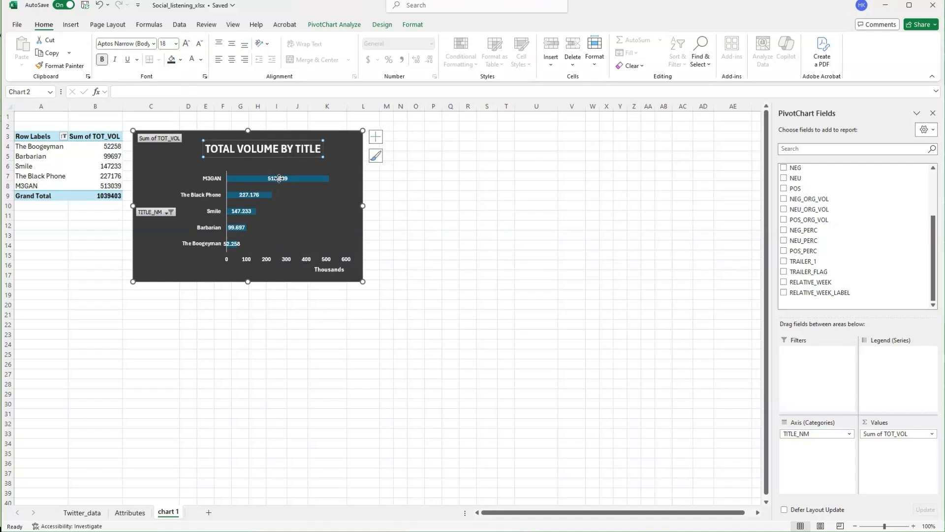
click(211, 181)
click(186, 44)
click(187, 44)
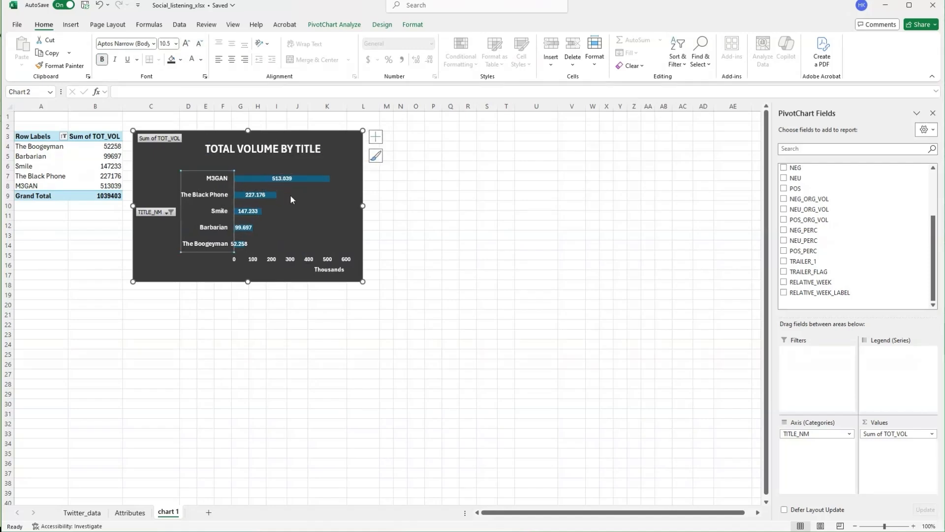
Position the data labels at the Inside Base of the bars.
click(257, 205)
click(257, 196)
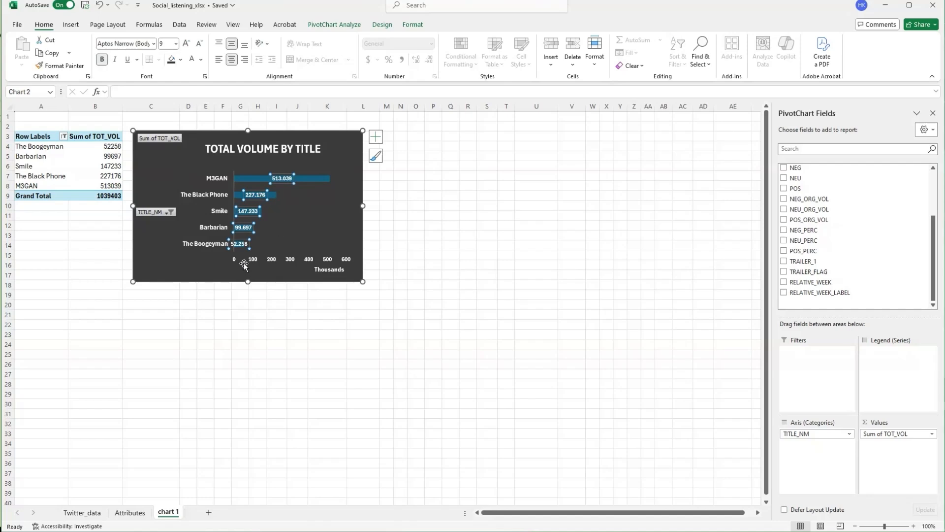
click(240, 246)
click(288, 176)
click(375, 137)
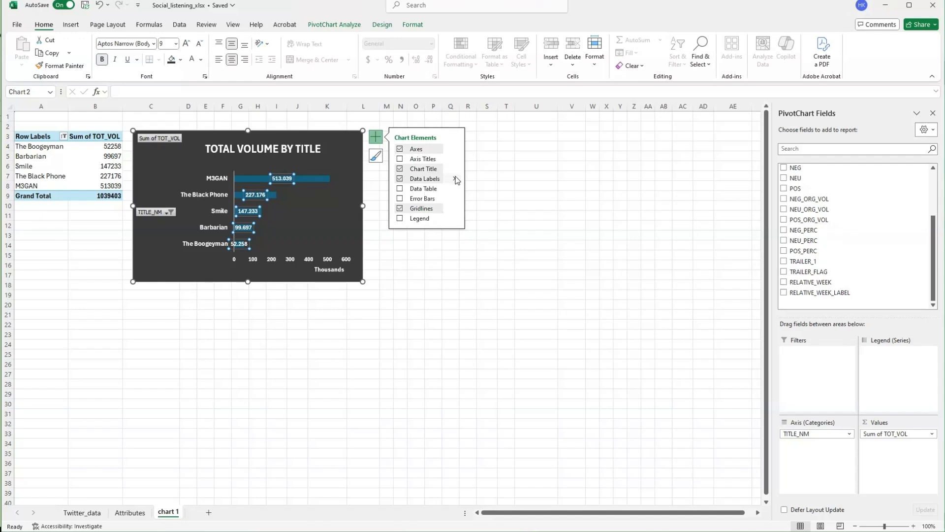
click(455, 179)
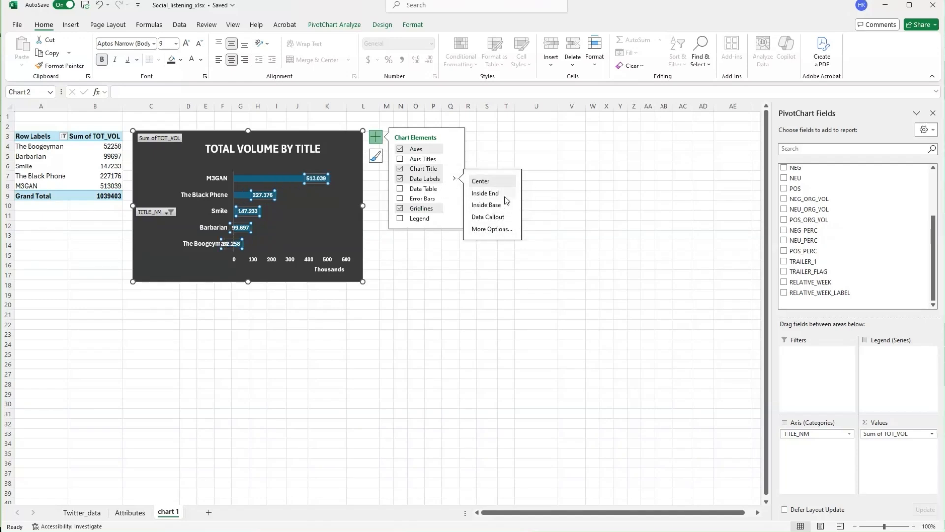
click(505, 205)
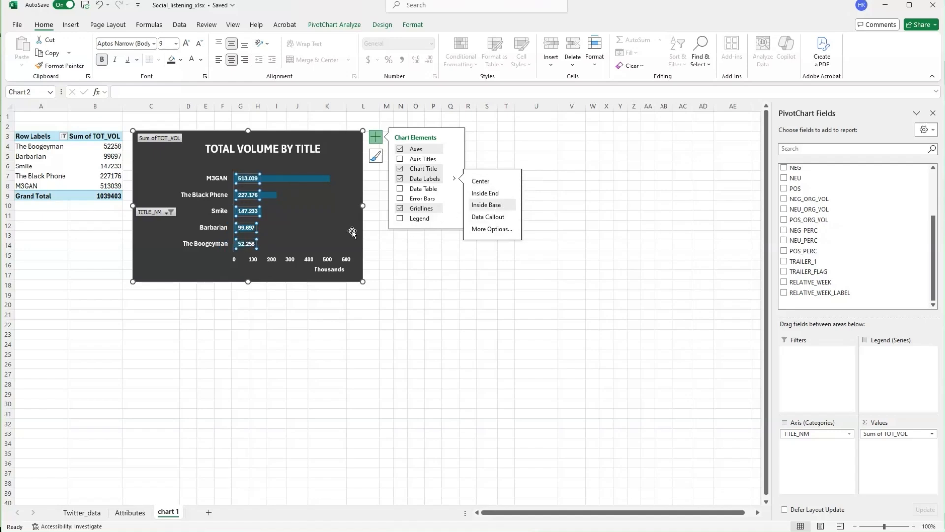
Enlarge the chart so that it ends in column L and row 19.
click(308, 232)
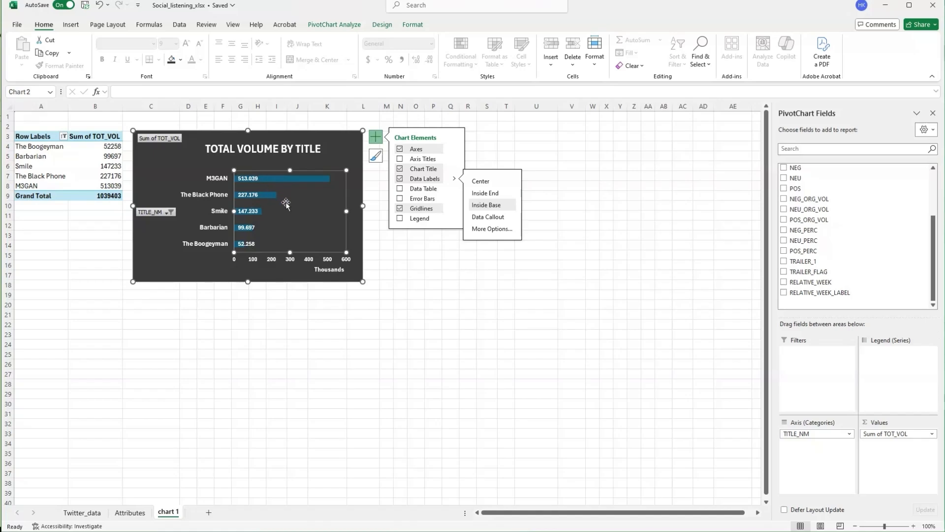
click(339, 265)
drag(363, 282, 340, 276)
click(344, 278)
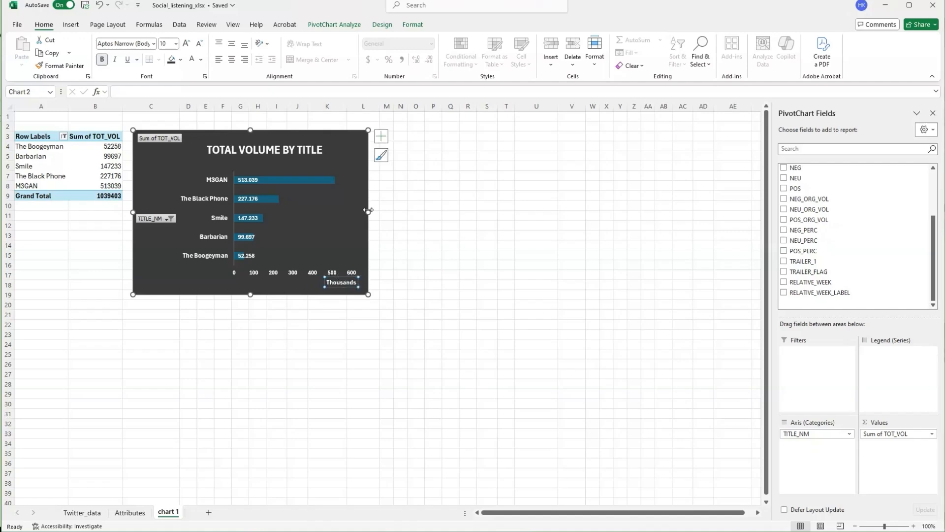
click(443, 184)
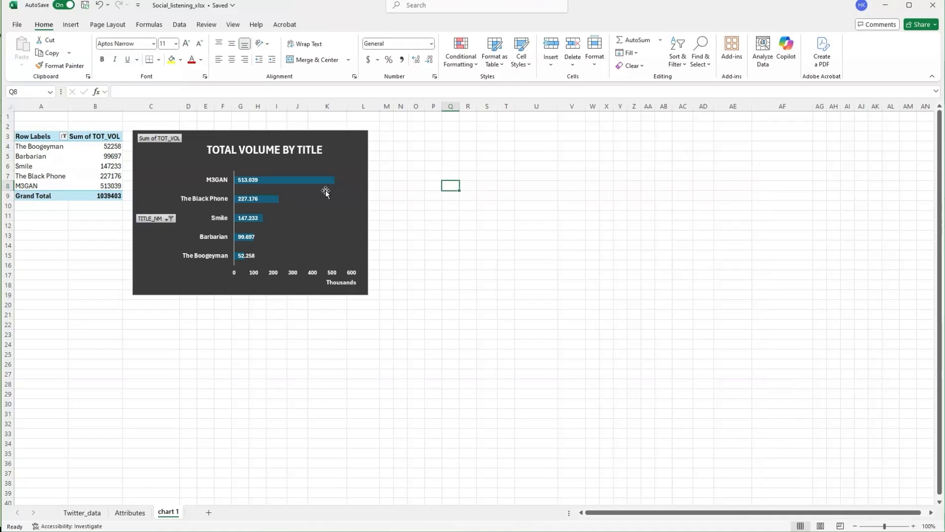
Insert slicers for the TITLE_NM, TRAILER_FLAG and RELATIVE_WEEK_LABEL fields of the total volume PivotChart.
click(339, 145)
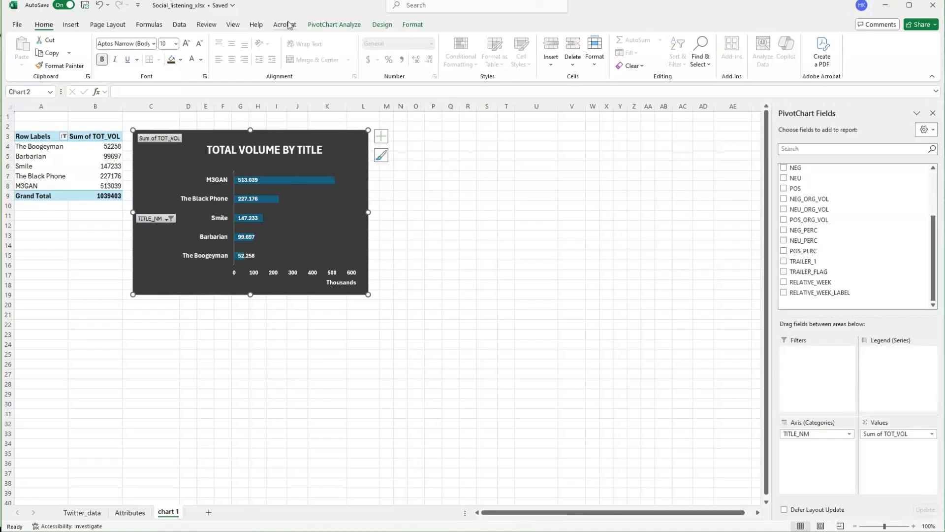
click(340, 24)
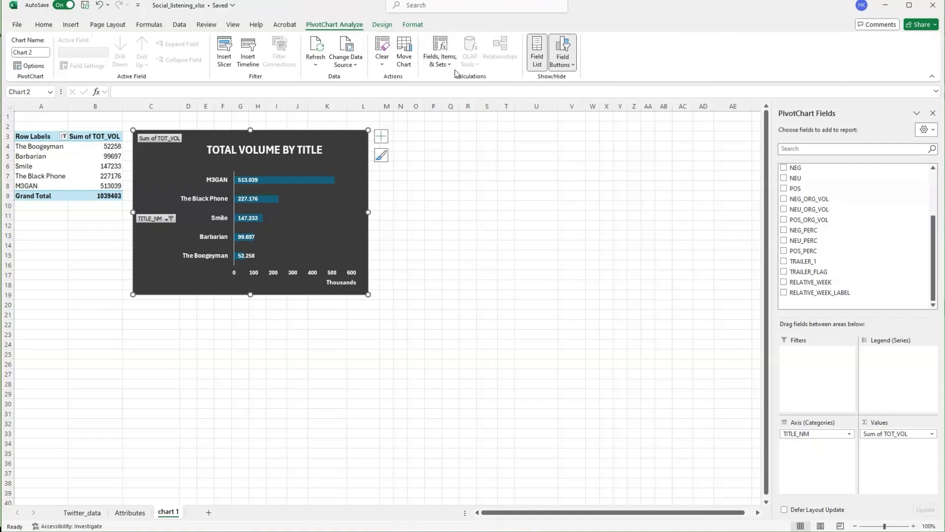
click(224, 53)
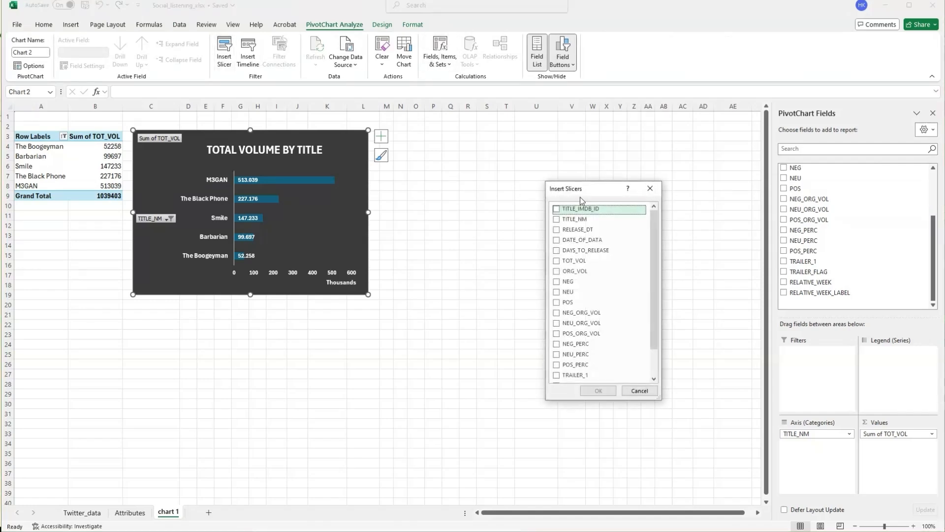
drag(586, 192, 440, 144)
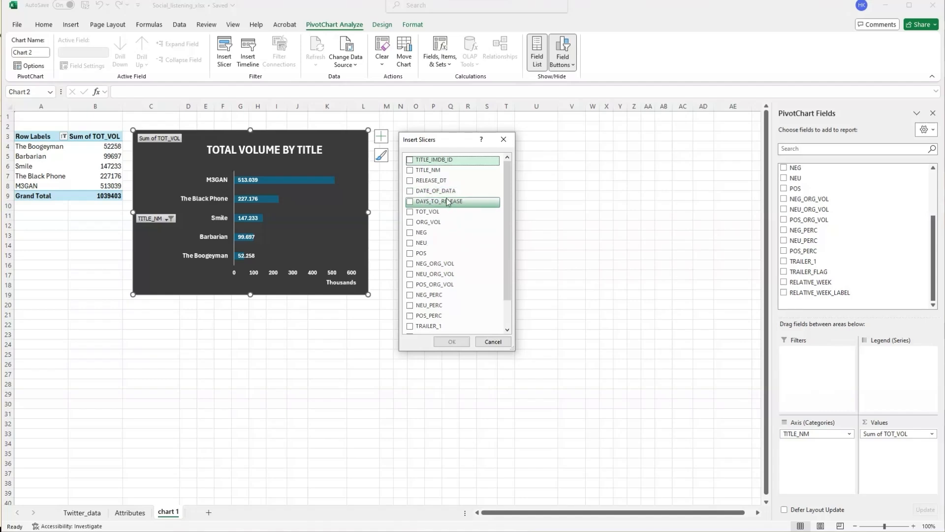
drag(446, 143, 440, 127)
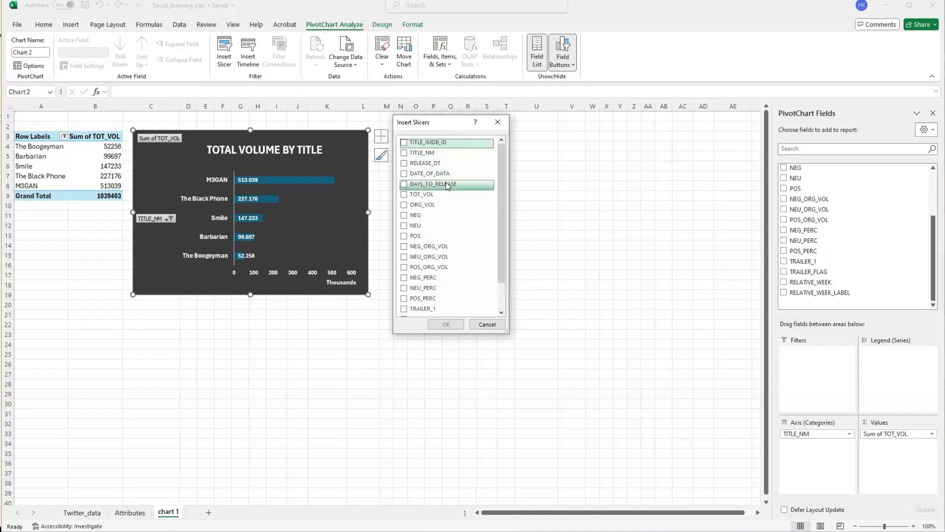
scroll(472, 226, down, 1)
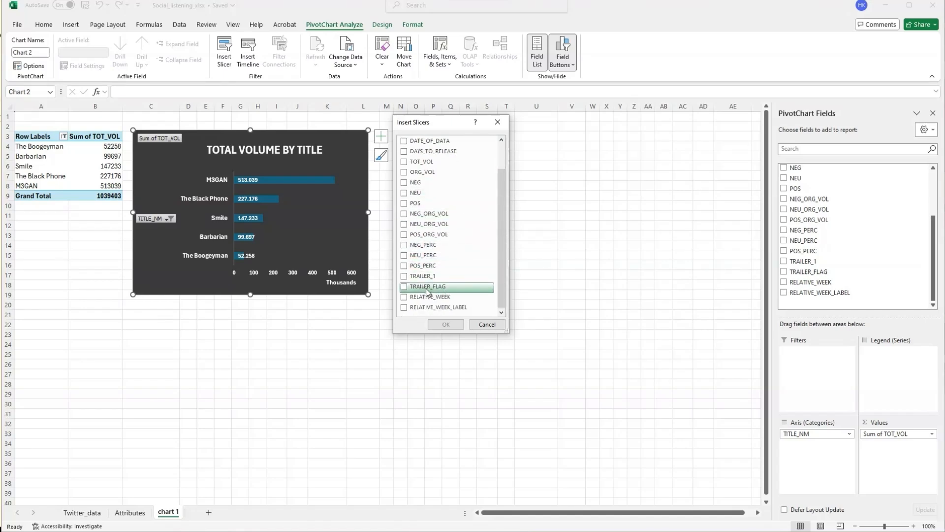
click(405, 288)
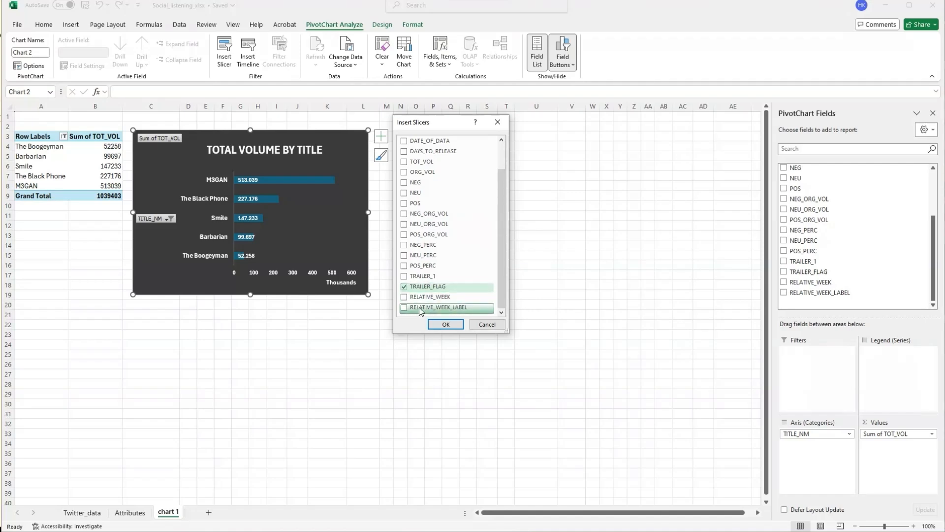
scroll(446, 263, up, 1)
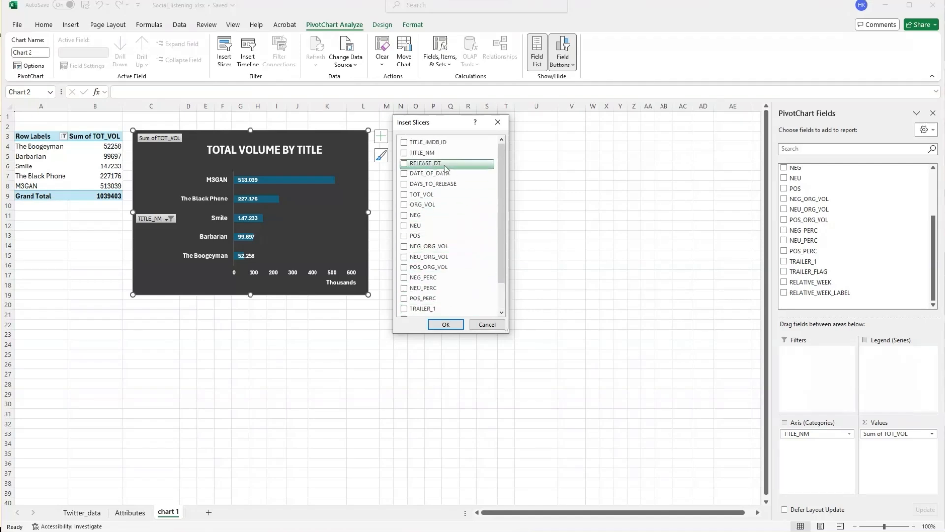
click(404, 153)
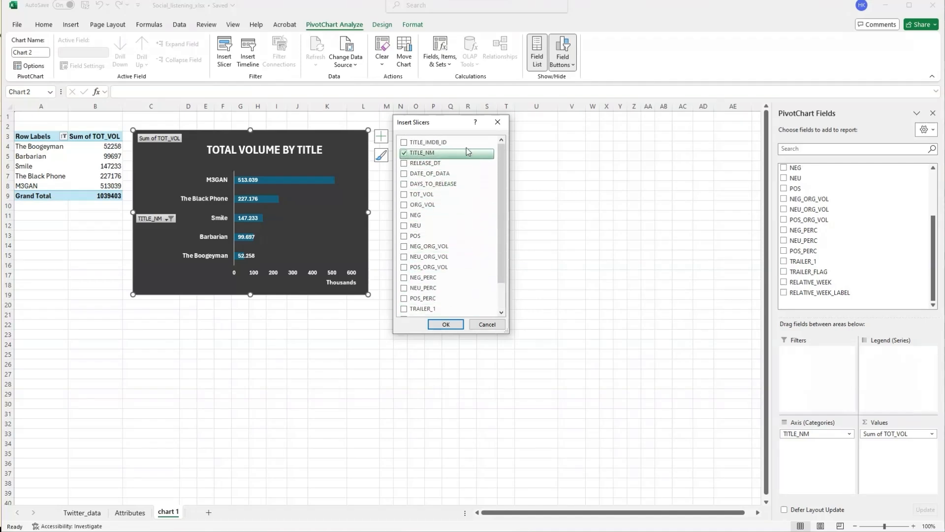
scroll(446, 261, down, 1)
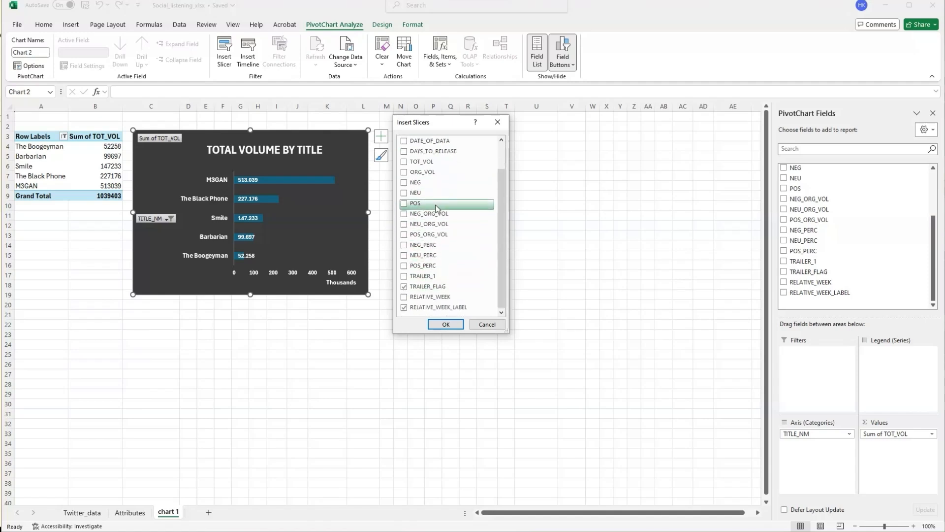
scroll(437, 202, up, 1)
scroll(438, 216, up, 1)
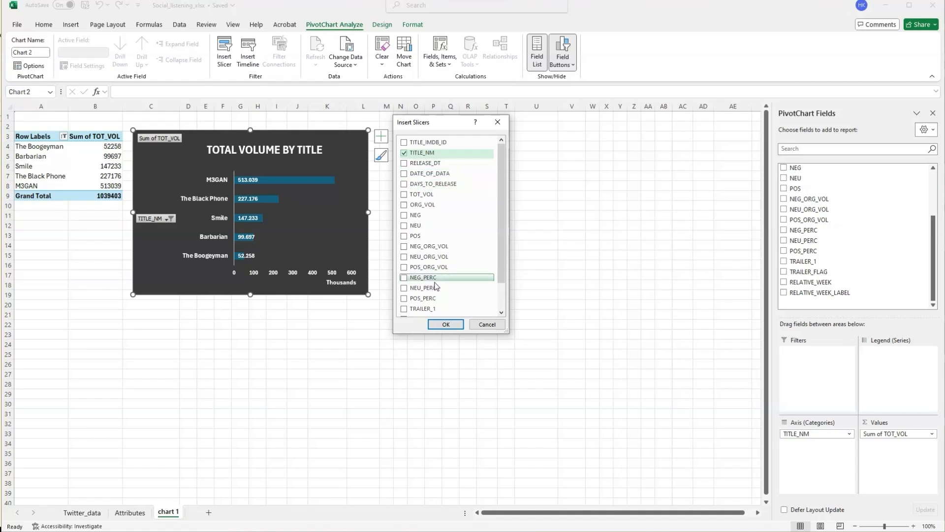
click(446, 323)
Arrange the slicers beside the chart, with TITLE_NM and TRAILER_FLAG side by side and the relative week slicer below TITLE_NM.
drag(383, 233, 450, 129)
drag(380, 252, 523, 125)
drag(416, 281, 432, 271)
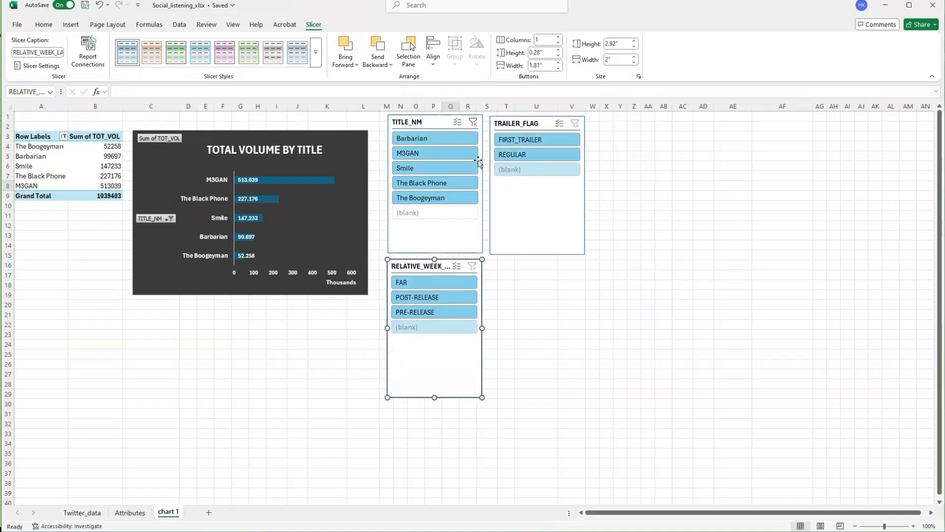
Filter the chart with the slicers to the titles Smile and M3GAN and to REGULAR trailer days.
click(443, 167)
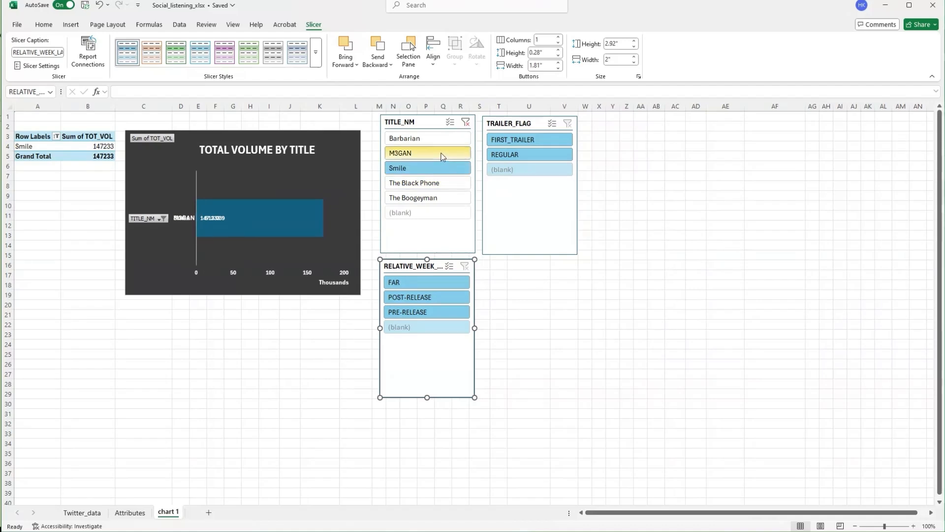
ctrl+click(440, 153)
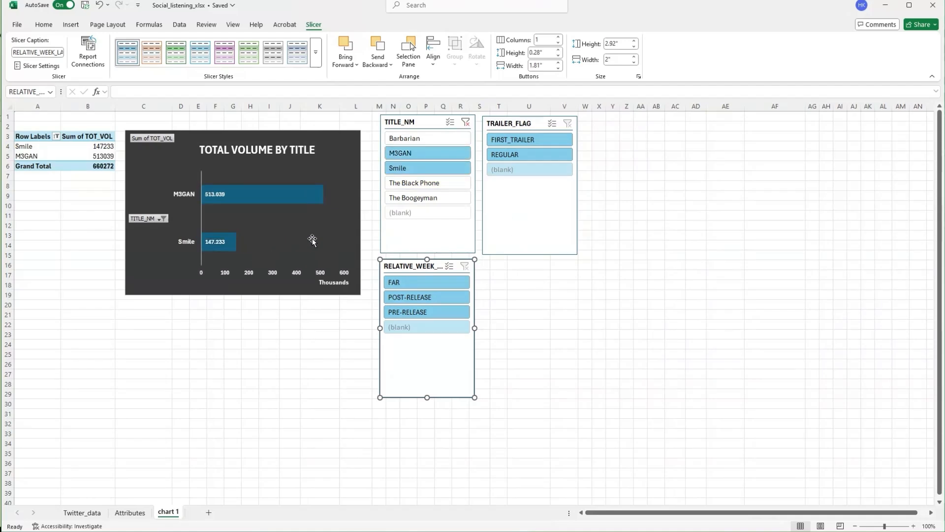
click(548, 154)
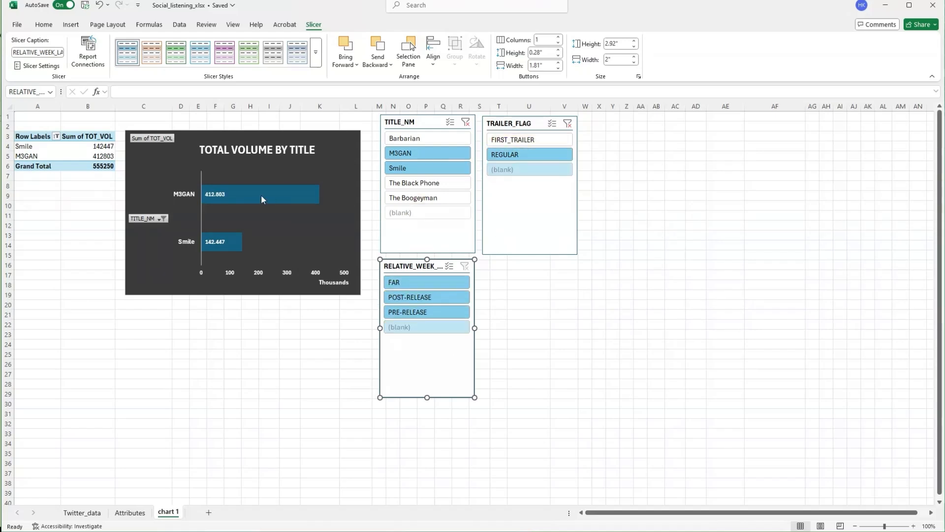
Replace M3GAN with Barbarian in the title slicer selection and restrict the trailer flag to REGULAR.
click(443, 154)
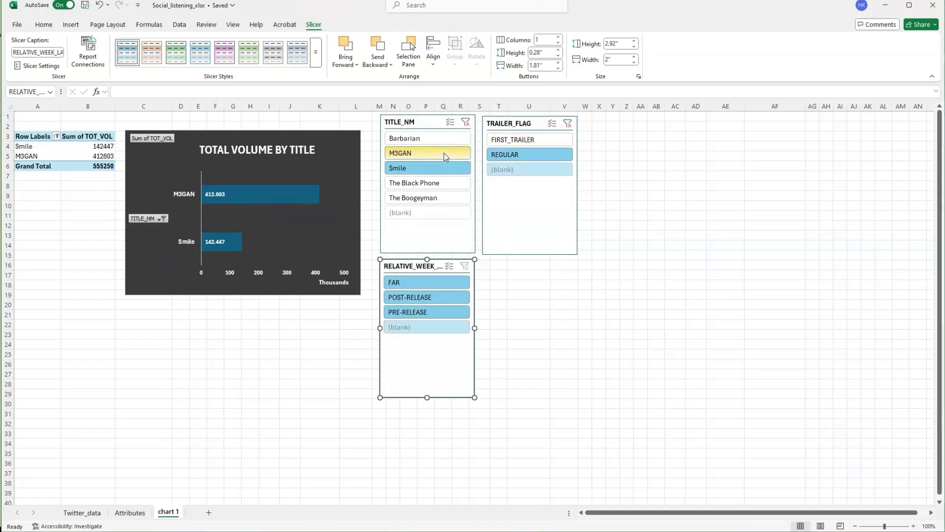
click(426, 140)
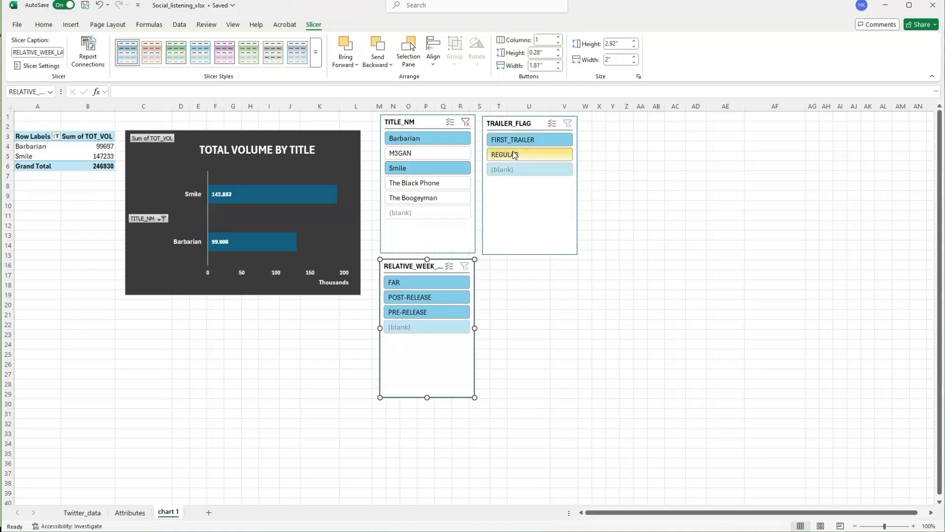
click(555, 155)
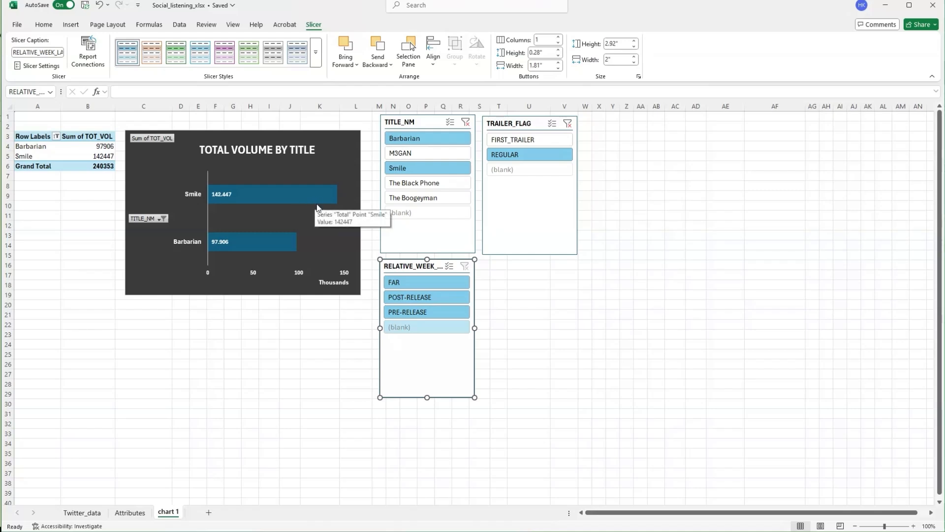
Exclude PRE-RELEASE in the relative week slicer to compare the titles without it, and include it again.
click(429, 314)
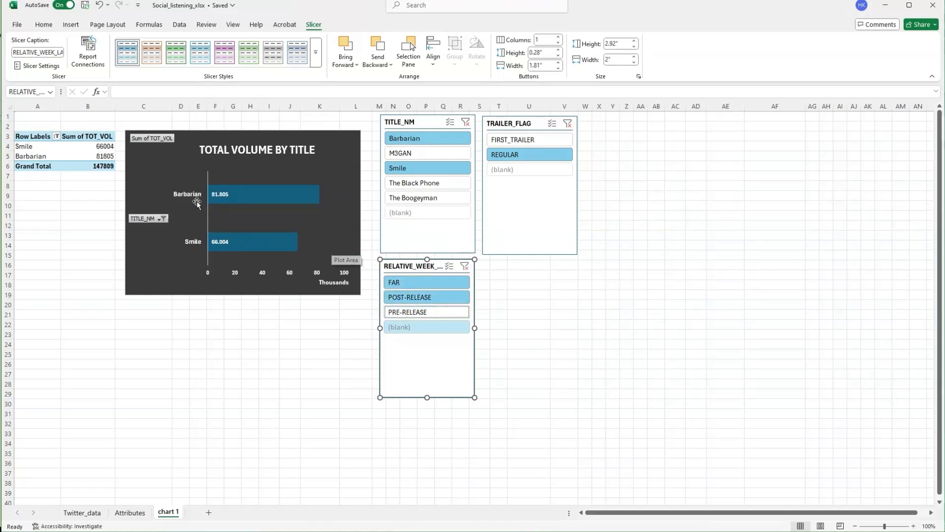
click(433, 315)
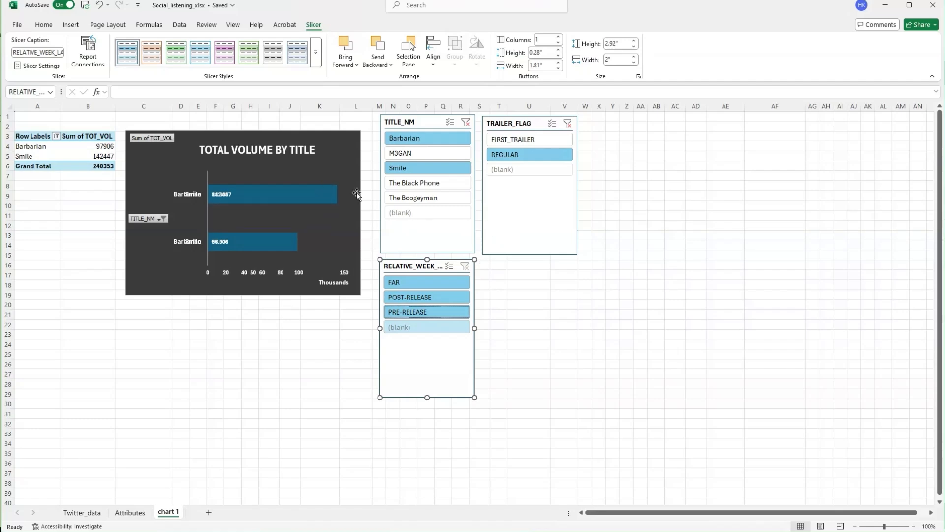
Clear the filters of the TITLE_NM and TRAILER_FLAG slicers.
click(468, 123)
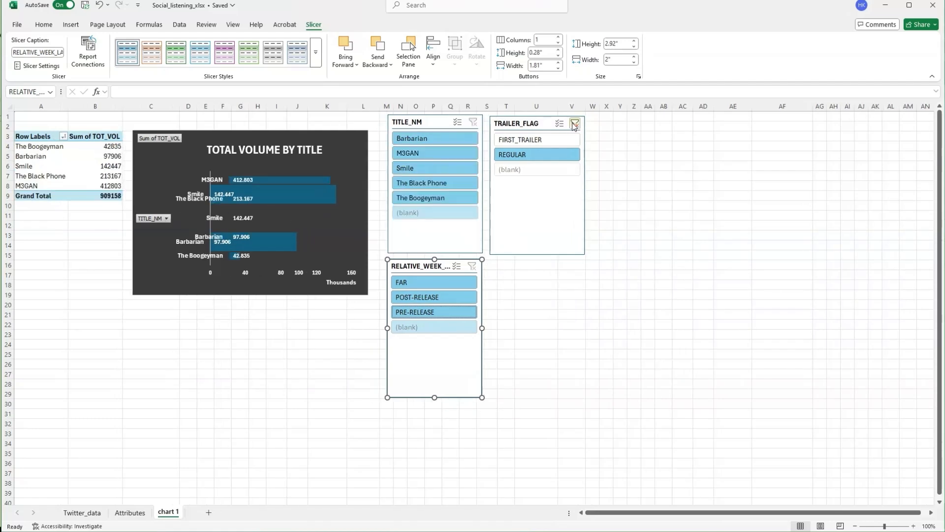
click(568, 123)
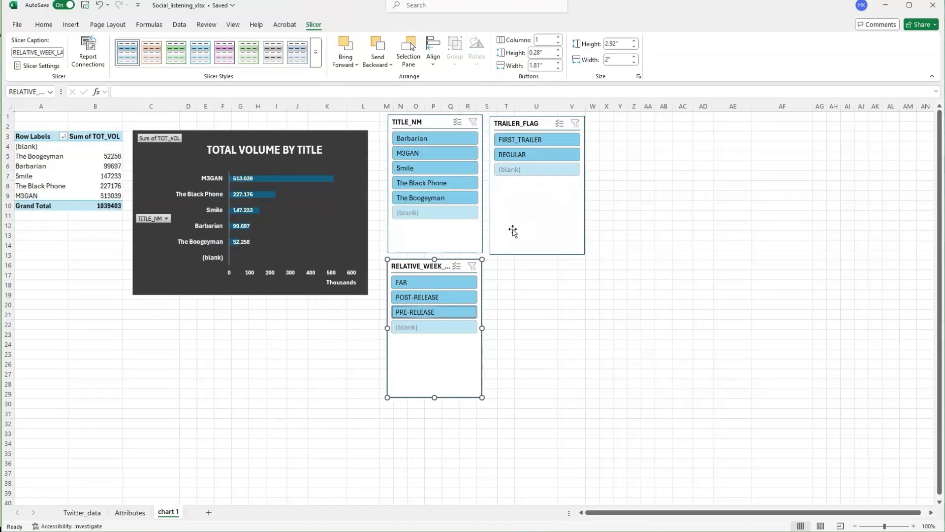